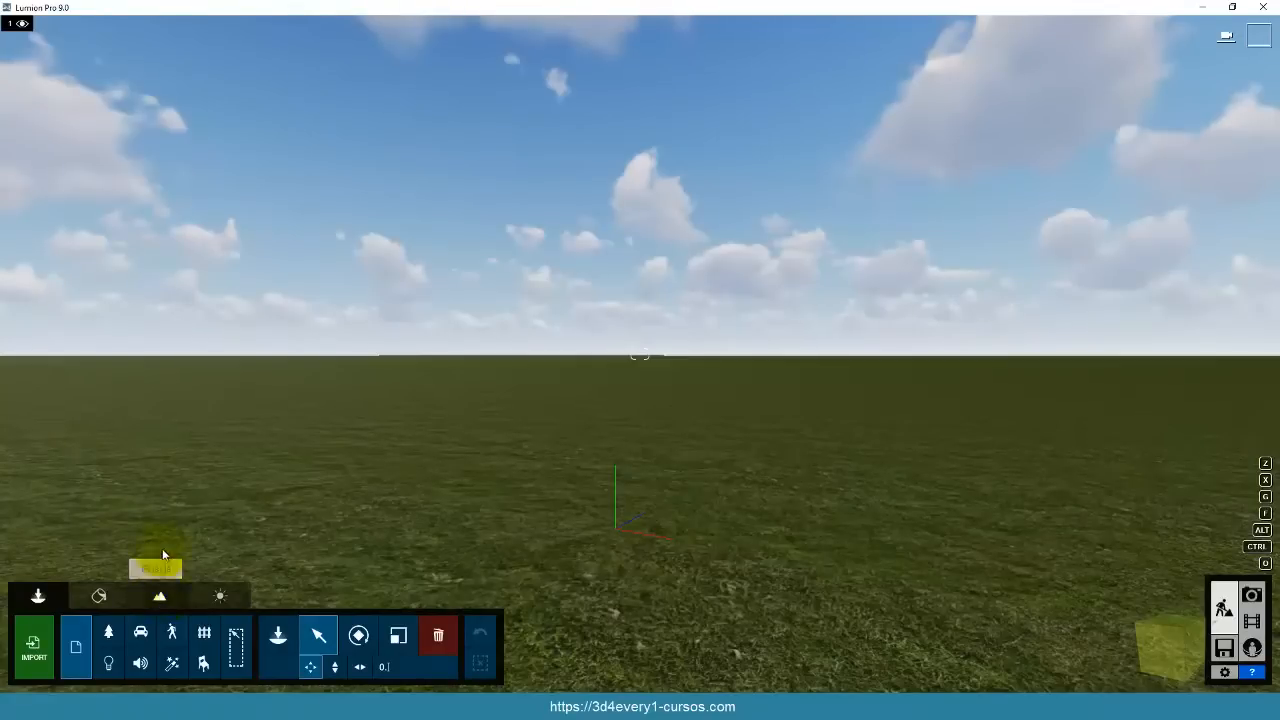
Open the landscape height tools and reduce the terrain brush size close to its minimum.
left_click(160, 597)
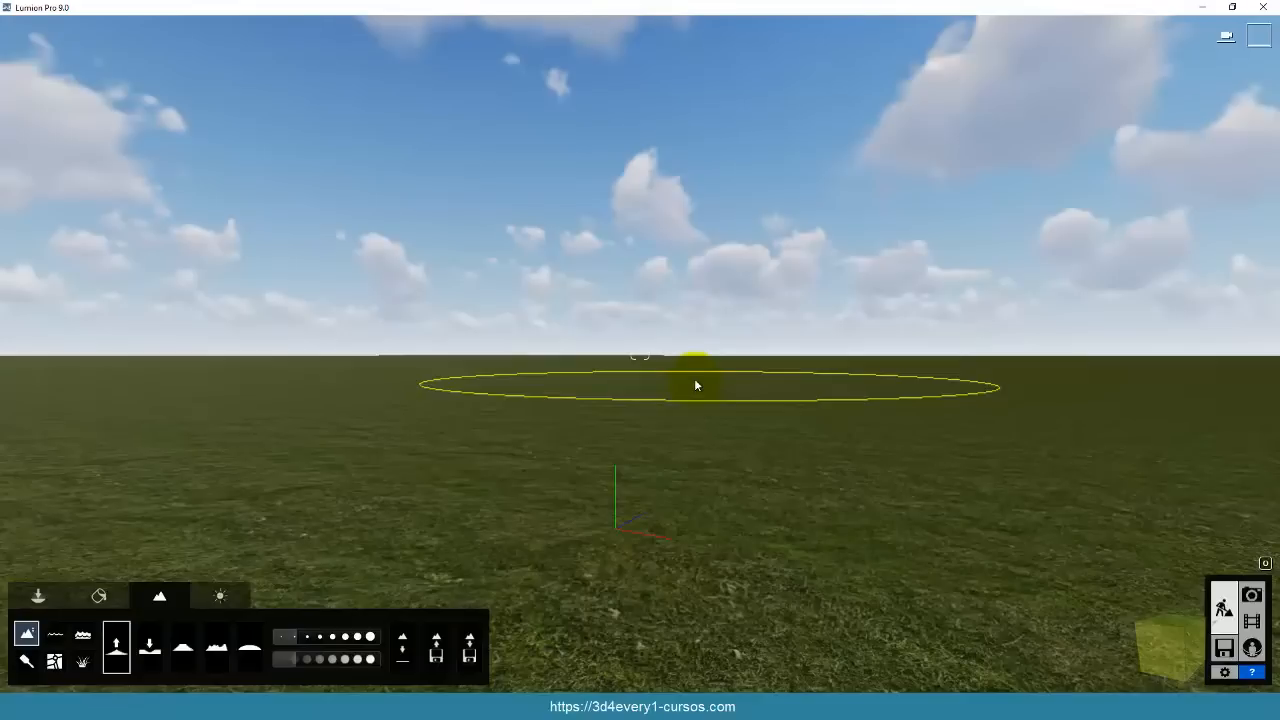
scroll(682, 383, "up", 5, "shift")
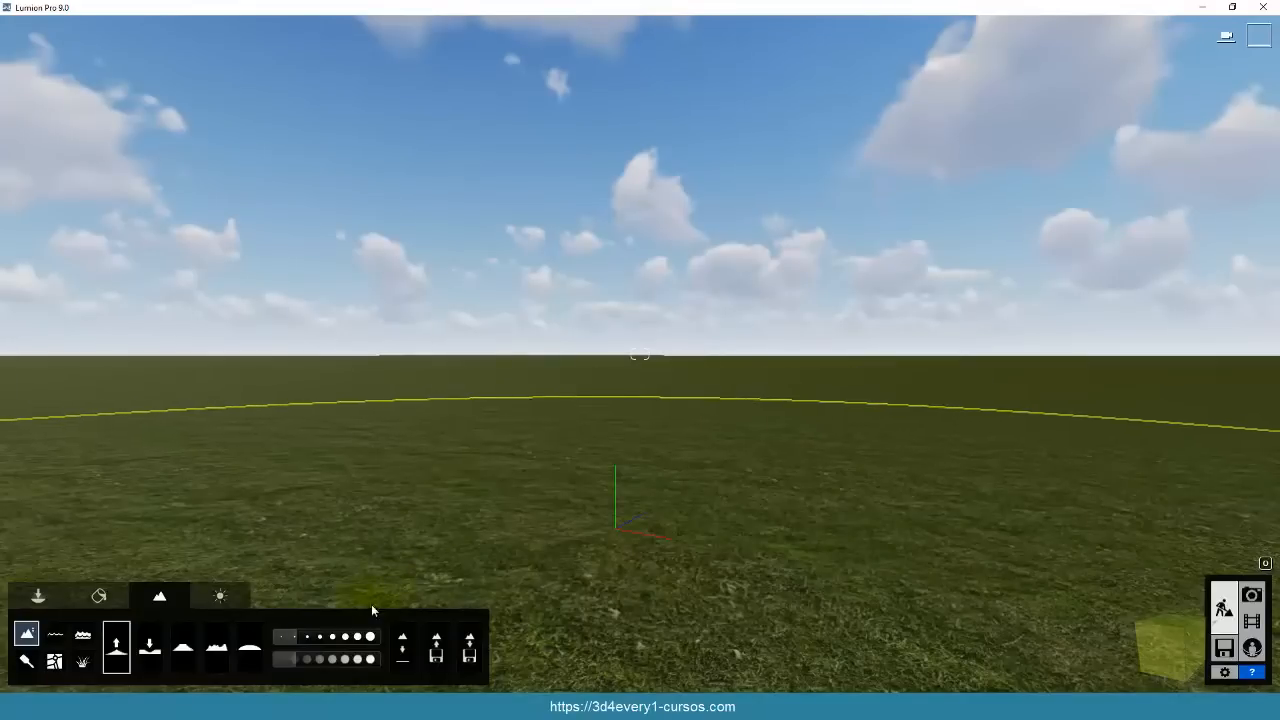
left_click(288, 637)
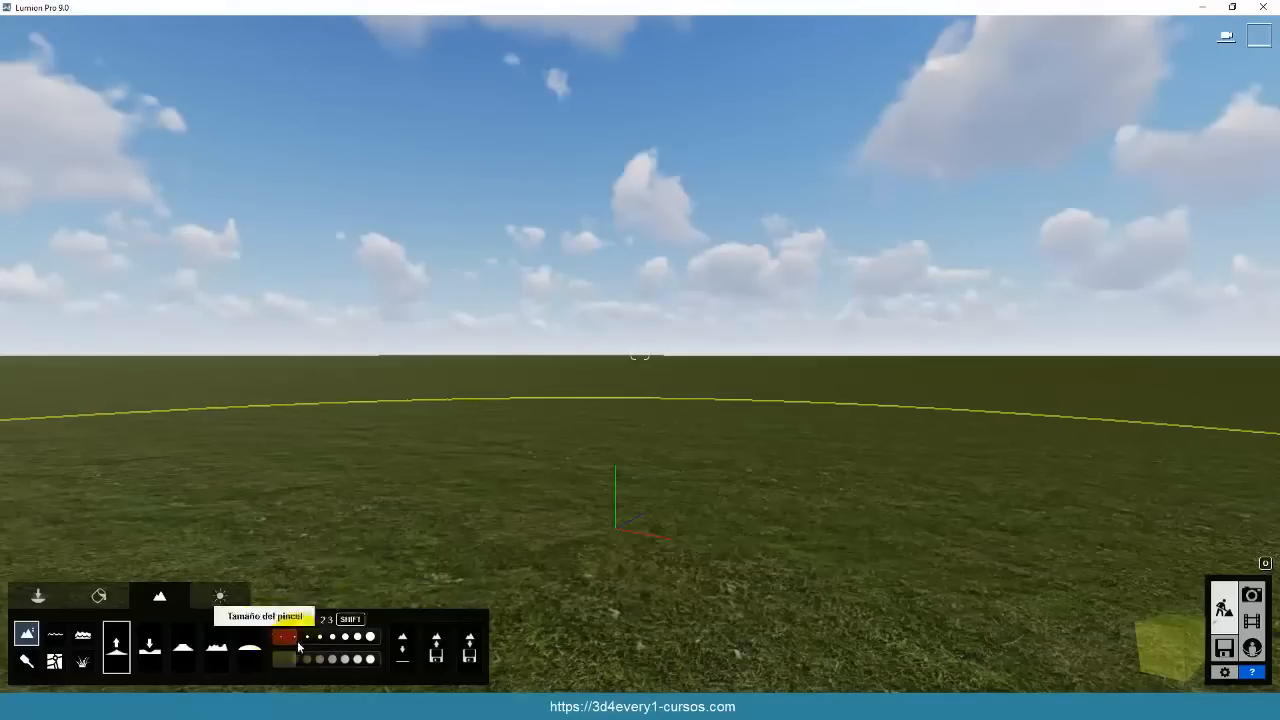
scroll(666, 392, "up", 5, "shift")
scroll(662, 388, "down", 2, "shift")
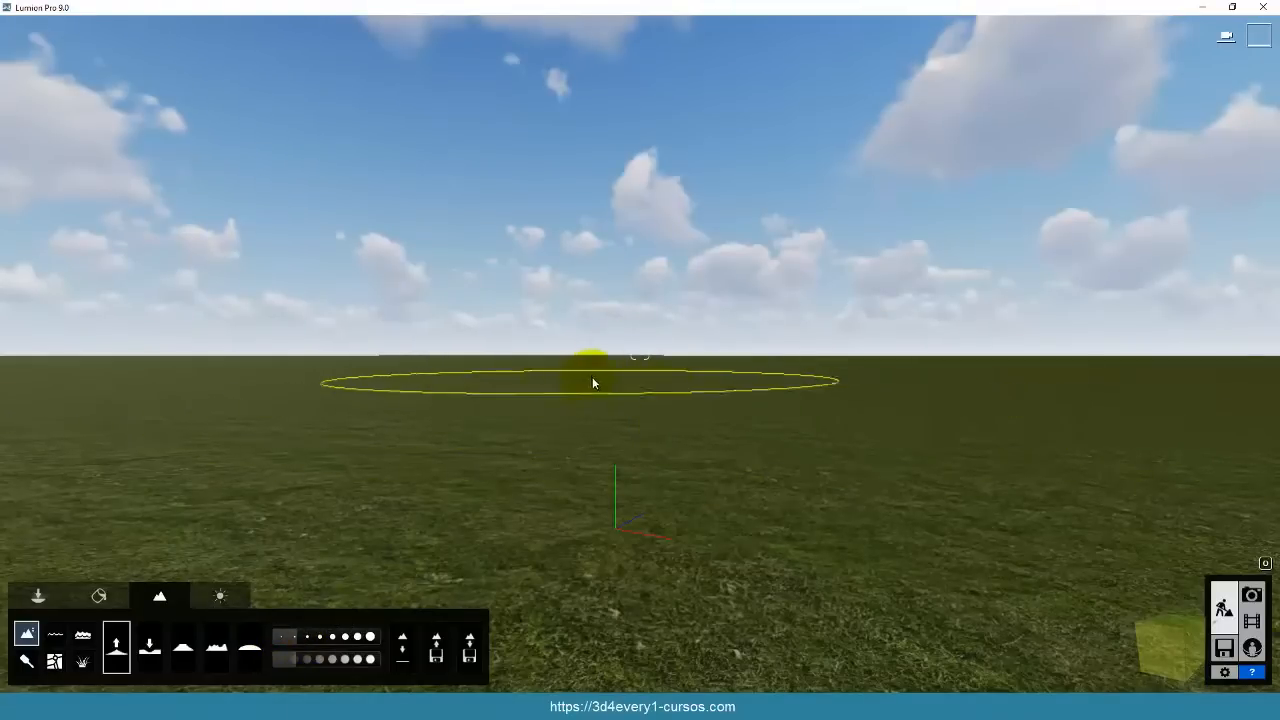
scroll(655, 395, "down", 1, "shift")
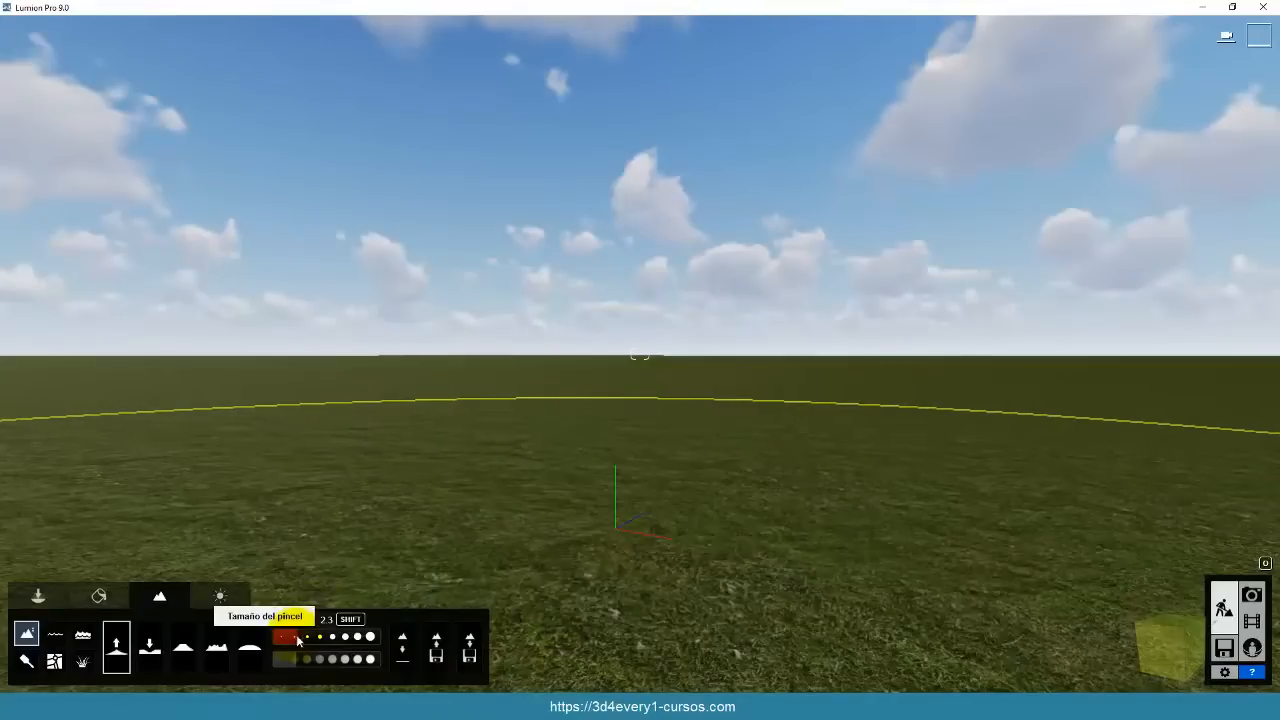
left_click_drag(297, 641, 278, 641)
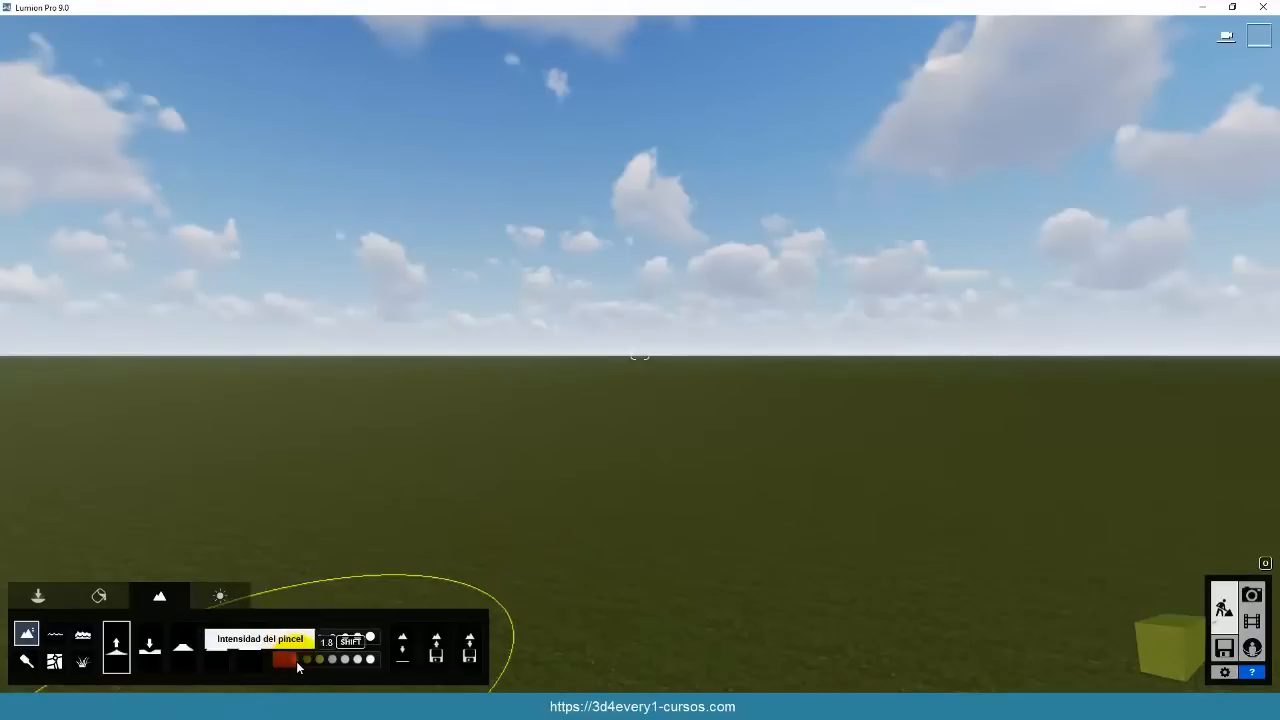
Set the brush intensity to 1.2 and raise a low mound across the middle of the grass terrain.
left_click_drag(296, 661, 278, 661)
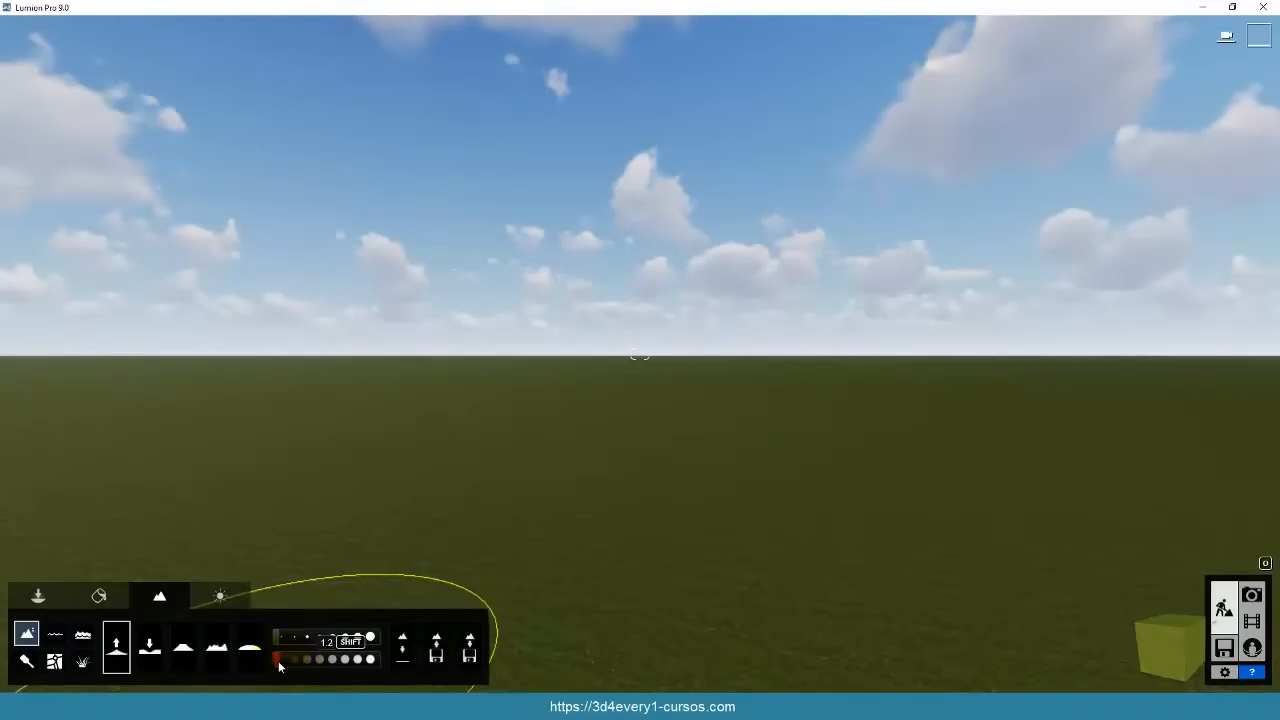
left_click(119, 650)
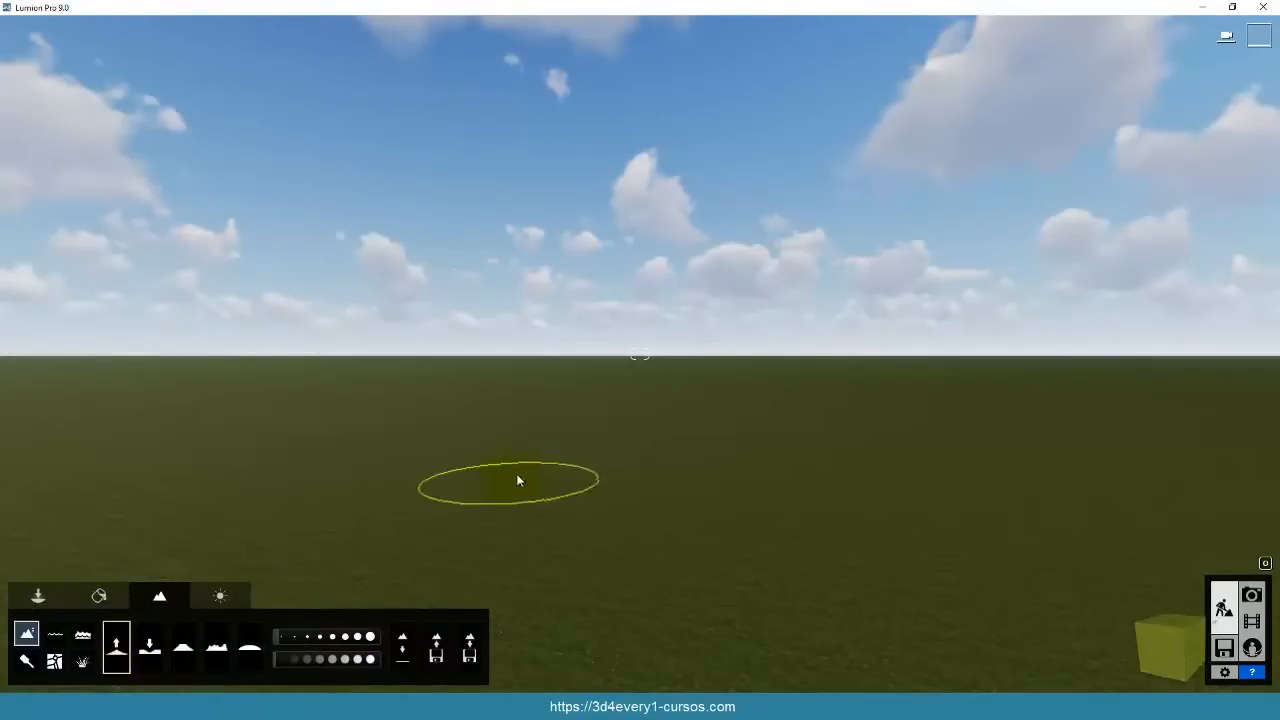
left_click(488, 481)
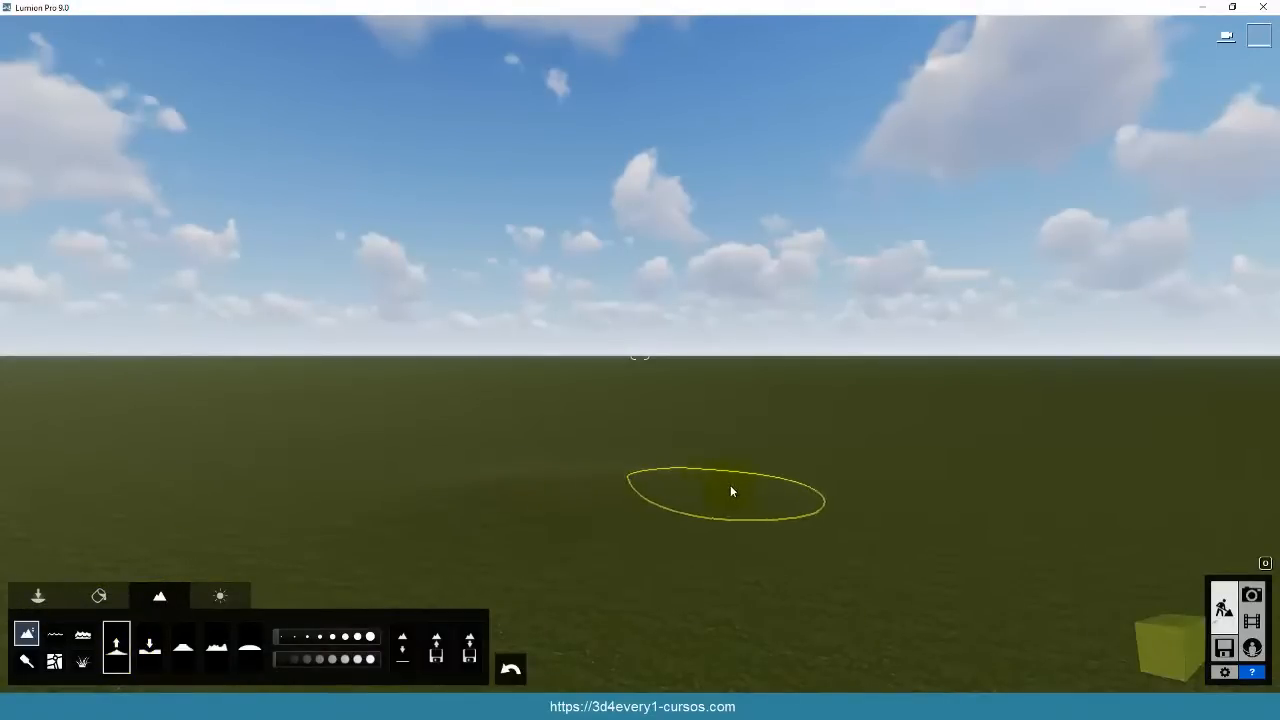
mouse_move(731, 487)
left_mouse_down()
mouse_move(449, 467)
mouse_move(749, 488)
left_mouse_up()
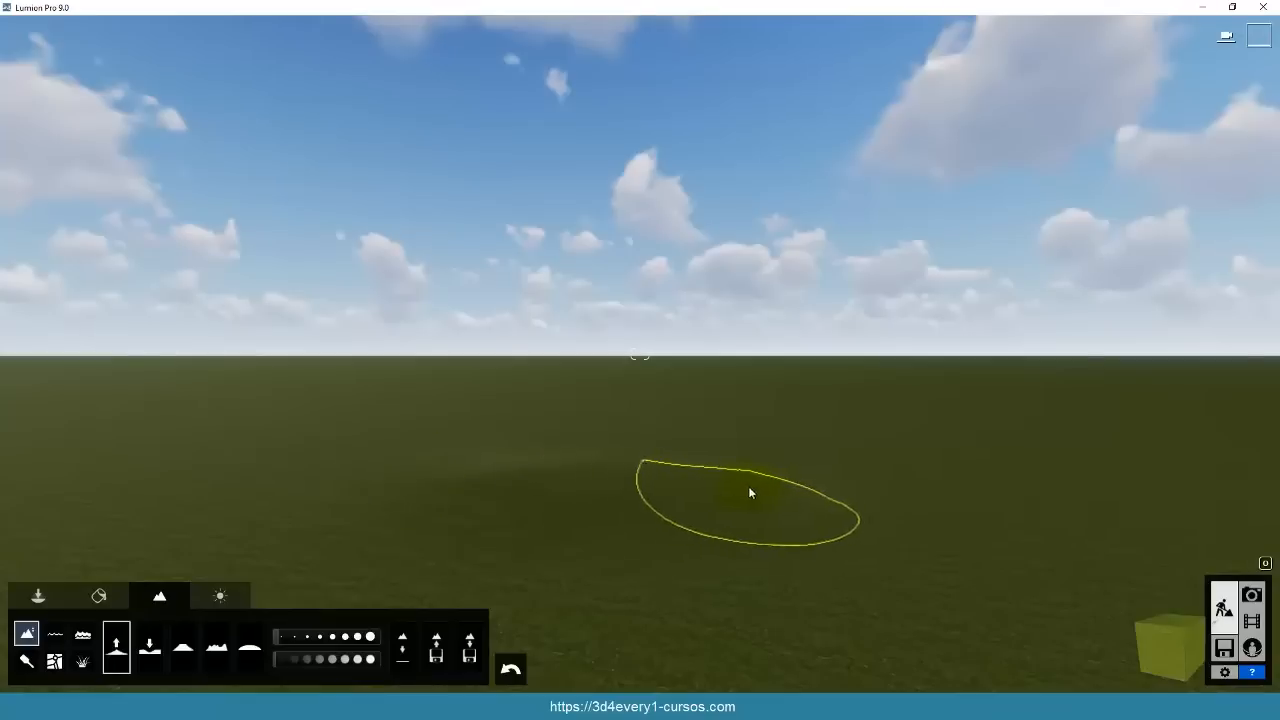
Try raising steep rocky peaks from the mound at brush intensity 4.4, and undo both strokes.
left_click_drag(278, 662, 368, 664)
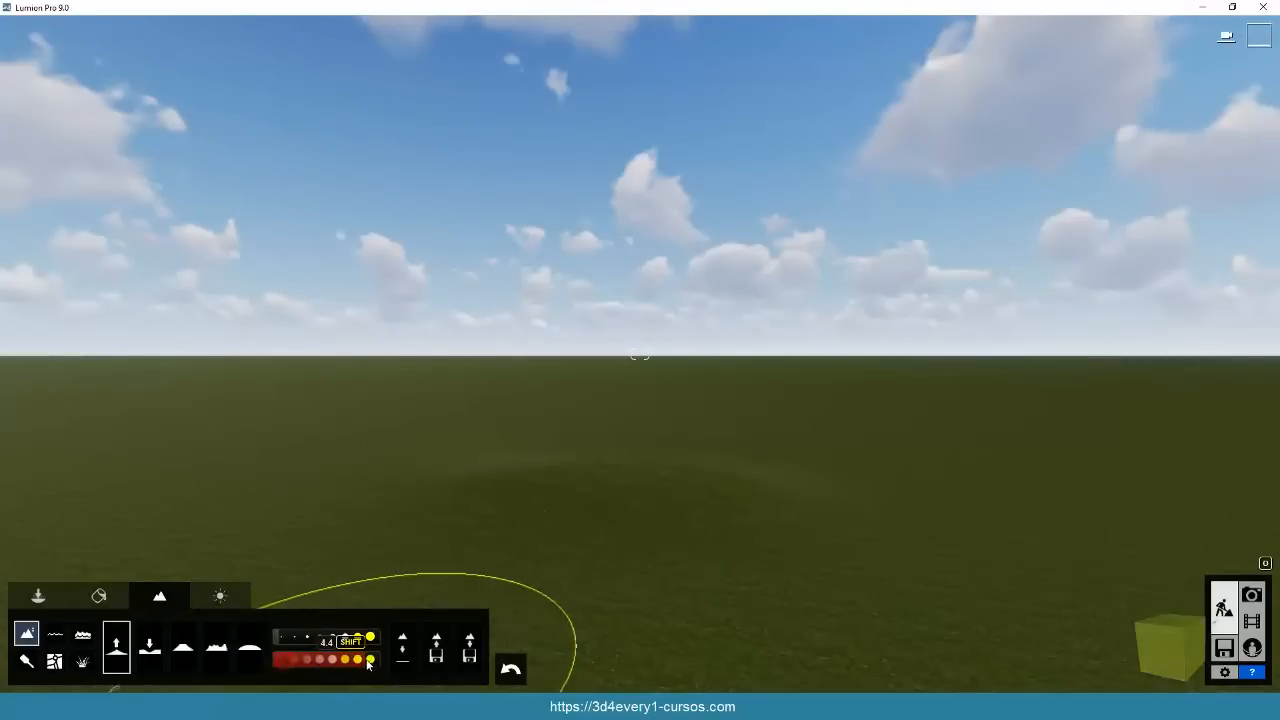
left_click_drag(367, 475, 511, 485)
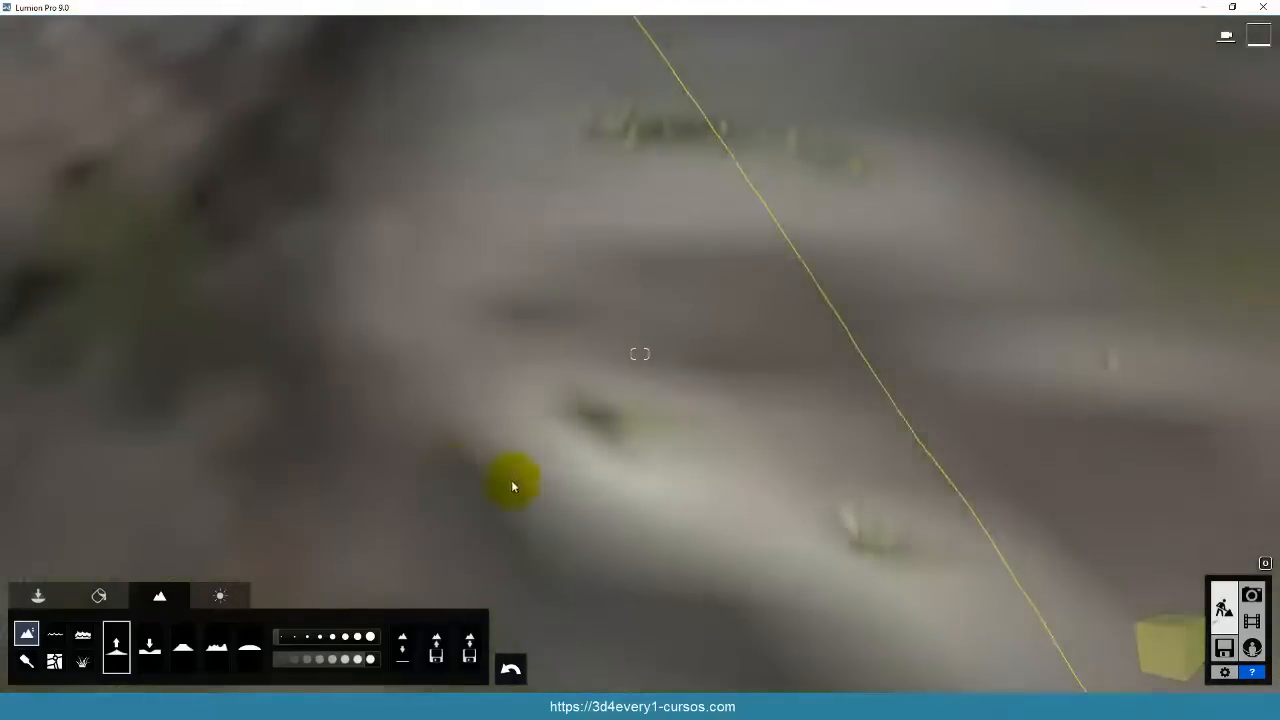
scroll(464, 475, "down", 10)
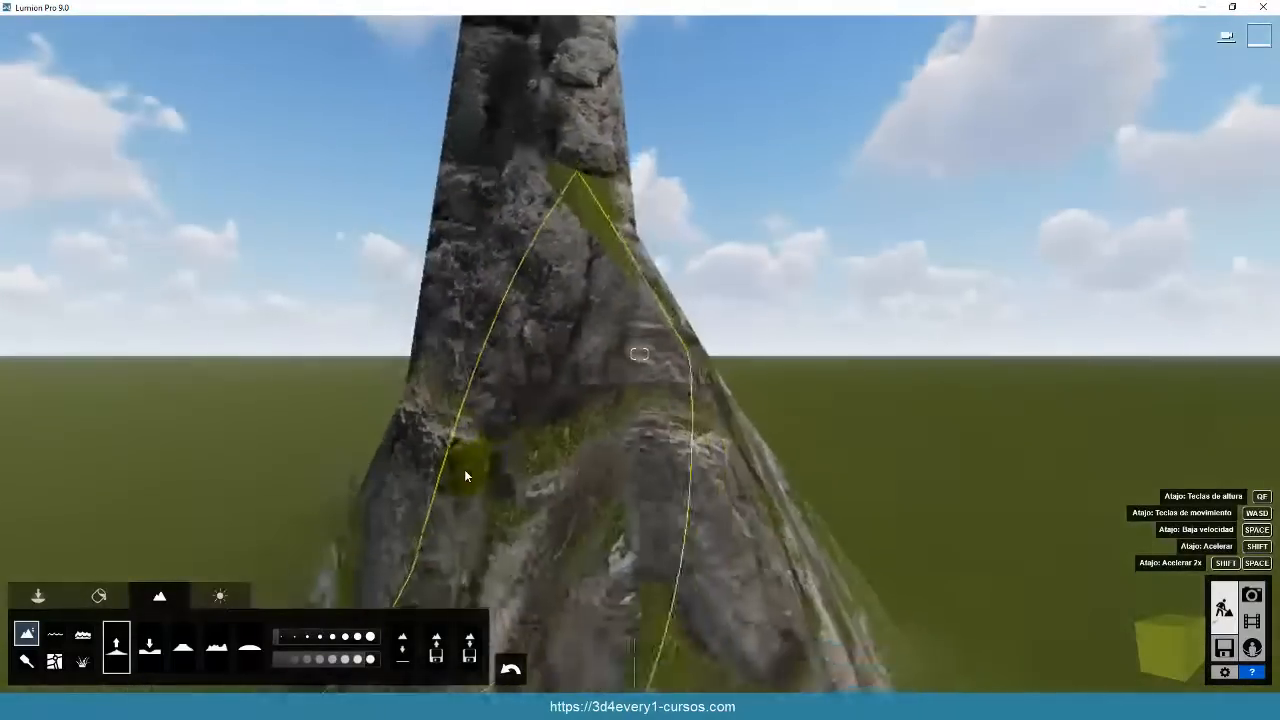
mouse_move(822, 448)
left_mouse_down()
mouse_move(705, 463)
mouse_move(724, 456)
left_mouse_up()
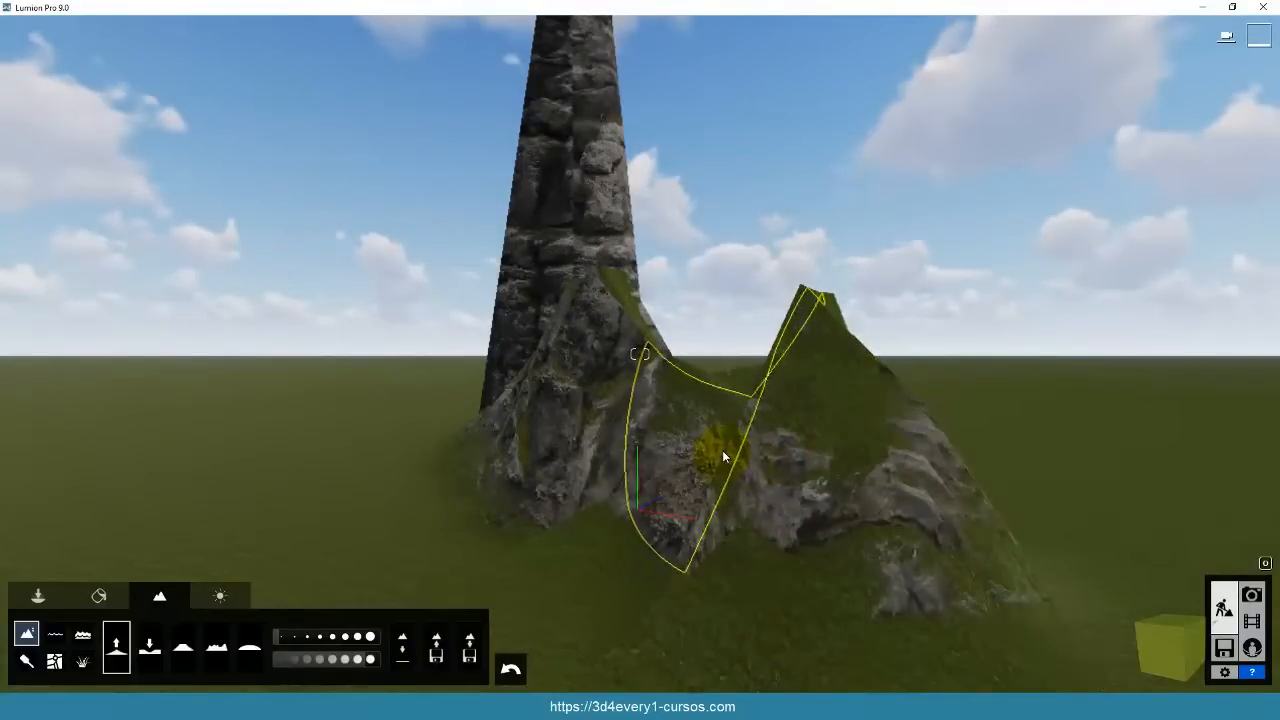
left_click(511, 670)
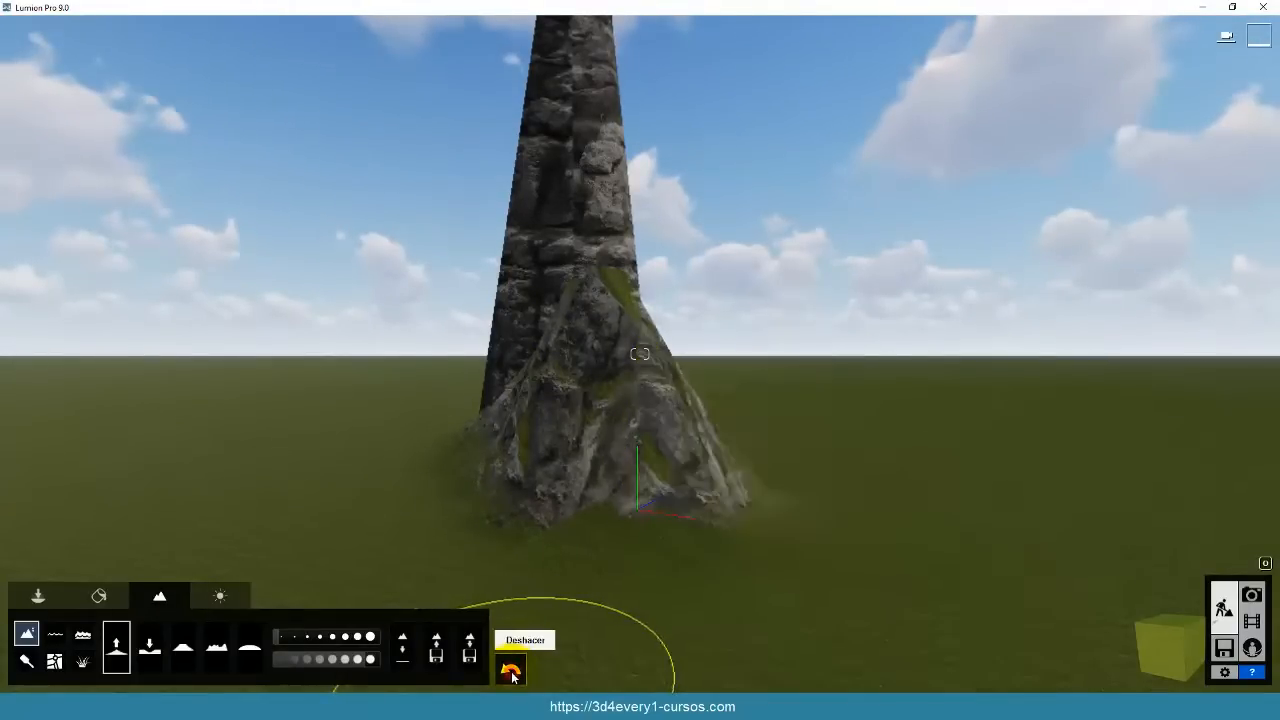
left_click(511, 672)
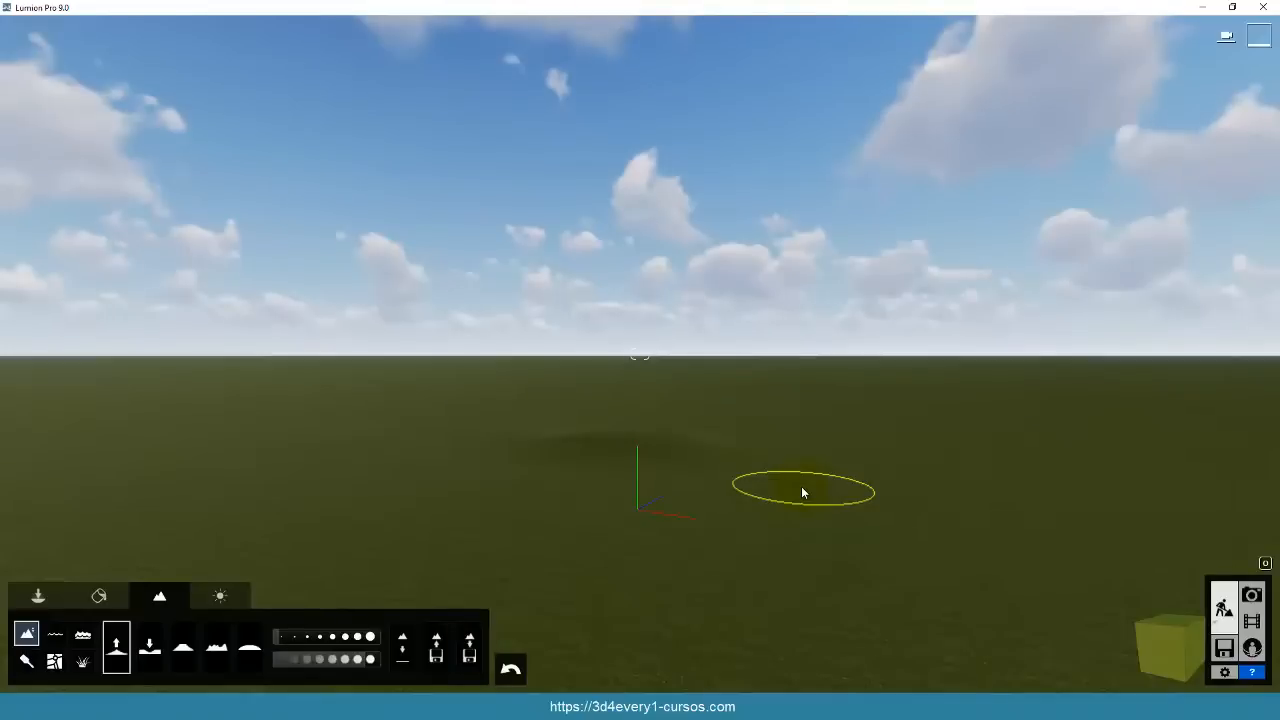
Set the brush intensity to 1.2 and extend the low mound sideways with the Raise brush.
left_click_drag(357, 661, 282, 661)
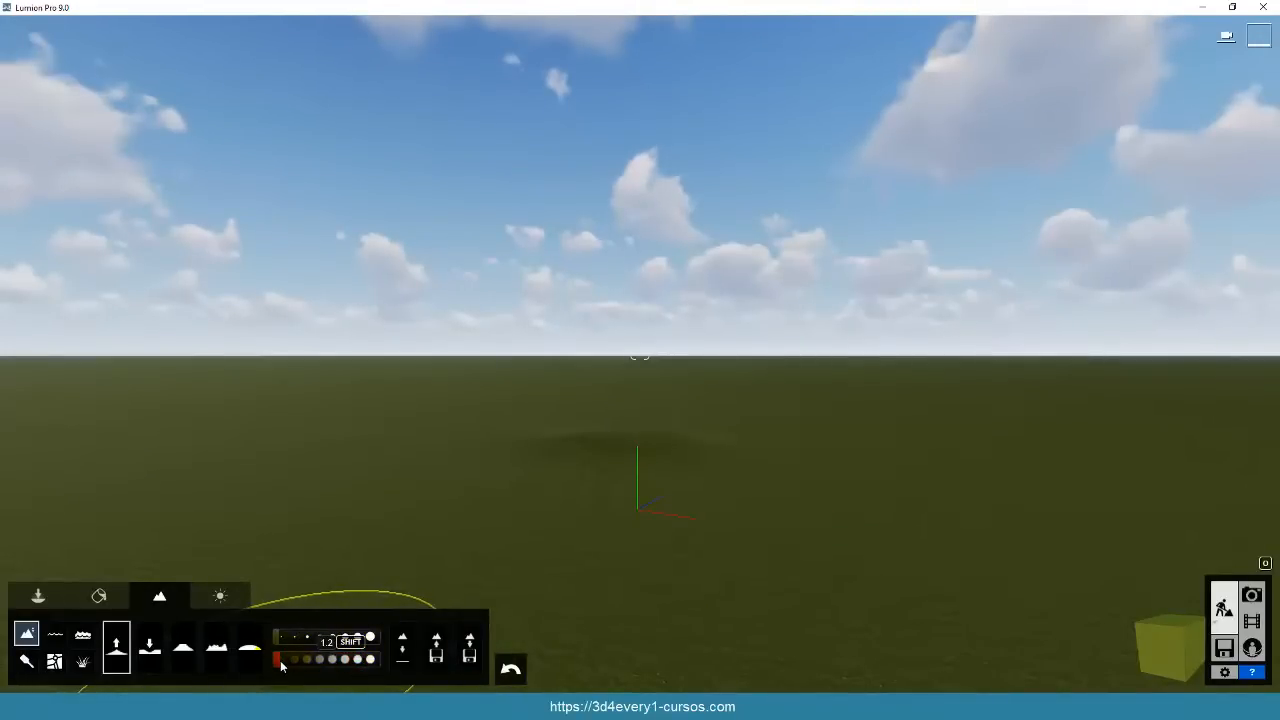
mouse_move(481, 447)
left_mouse_down()
mouse_move(780, 451)
mouse_move(443, 443)
mouse_move(874, 460)
mouse_move(823, 482)
left_mouse_up()
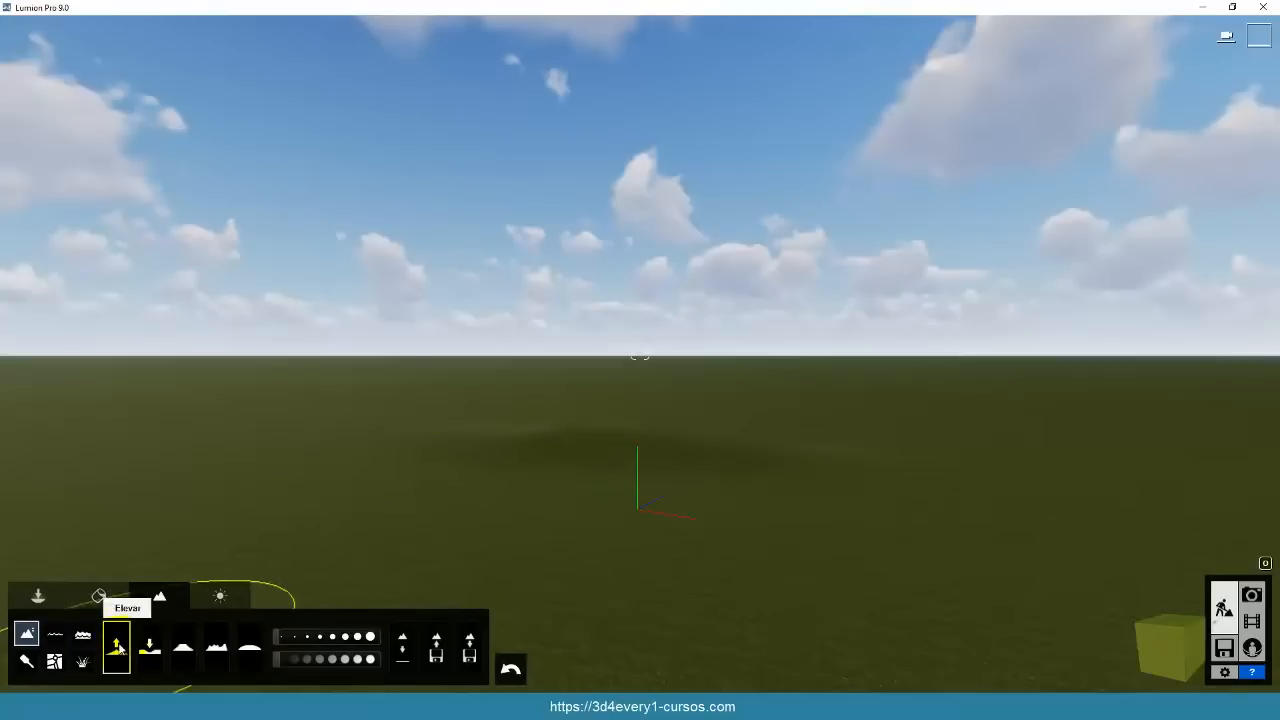
Dig a depression in front of the mound with the Lower brush and level its edge with the Flatten brush.
left_click(149, 648)
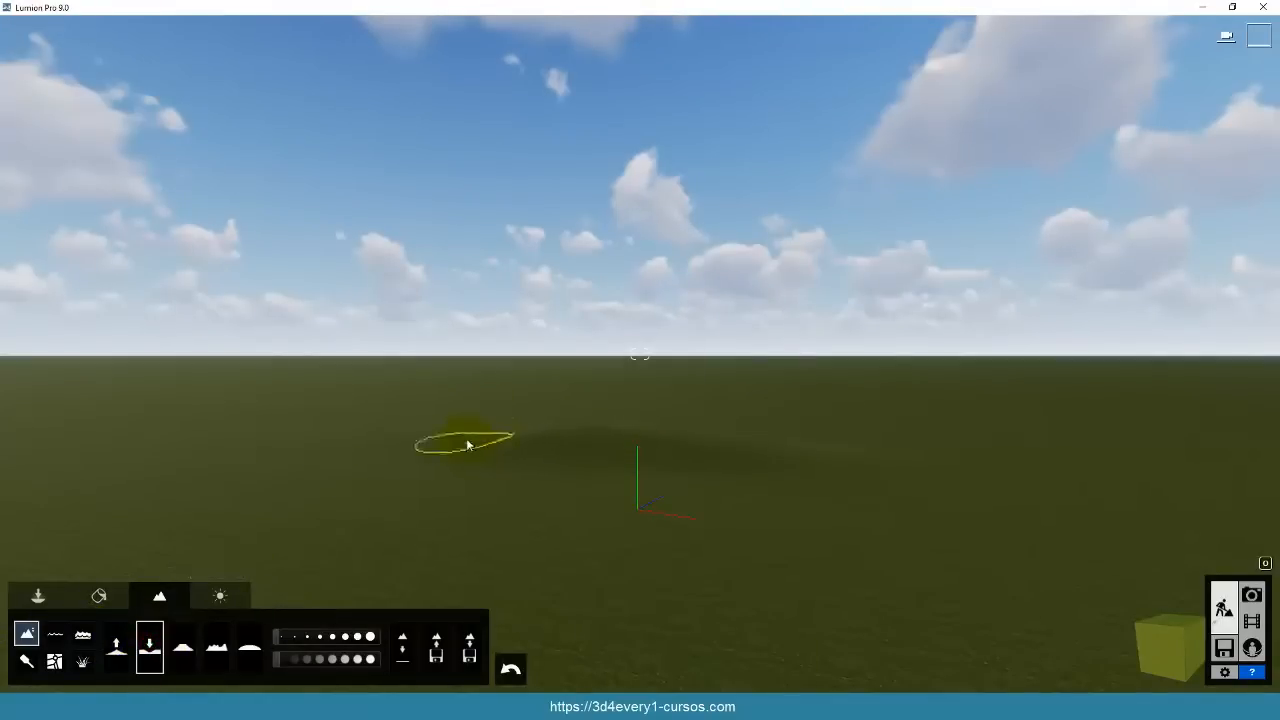
mouse_move(612, 458)
left_mouse_down()
mouse_move(709, 461)
mouse_move(549, 436)
mouse_move(770, 461)
mouse_move(489, 449)
mouse_move(860, 500)
mouse_move(655, 480)
mouse_move(711, 537)
mouse_move(720, 500)
mouse_move(557, 486)
mouse_move(757, 516)
mouse_move(598, 503)
mouse_move(586, 471)
mouse_move(797, 520)
mouse_move(723, 517)
mouse_move(249, 616)
left_mouse_up()
left_click(183, 647)
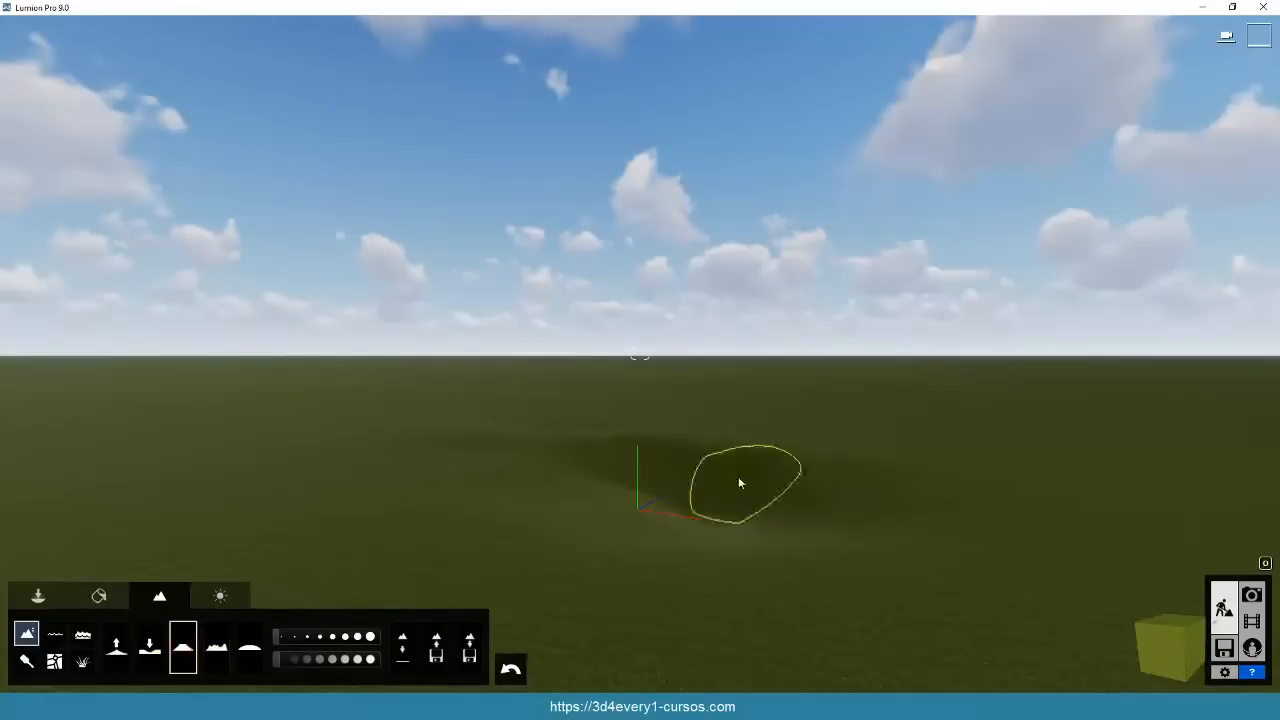
mouse_move(685, 505)
left_mouse_down()
mouse_move(811, 523)
mouse_move(737, 519)
left_mouse_up()
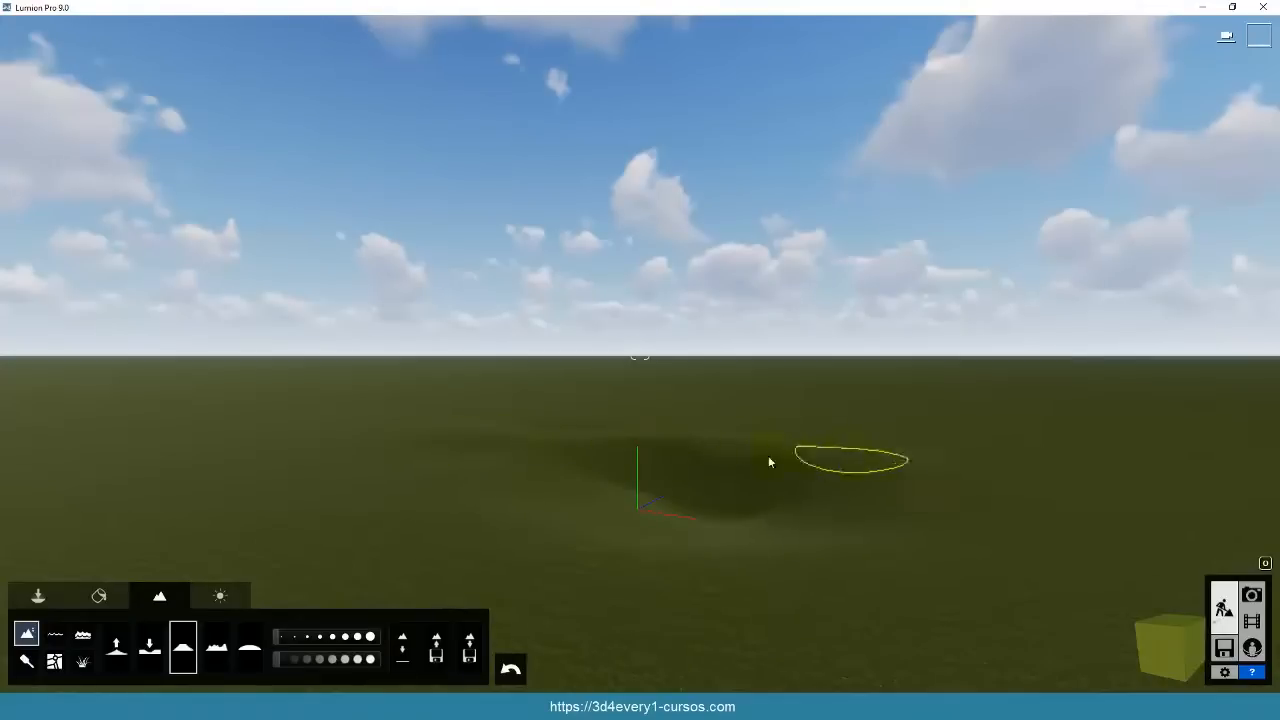
Add irregular bumps around the depression with the Fluctuate brush and level them with the Flatten brush.
left_click(222, 656)
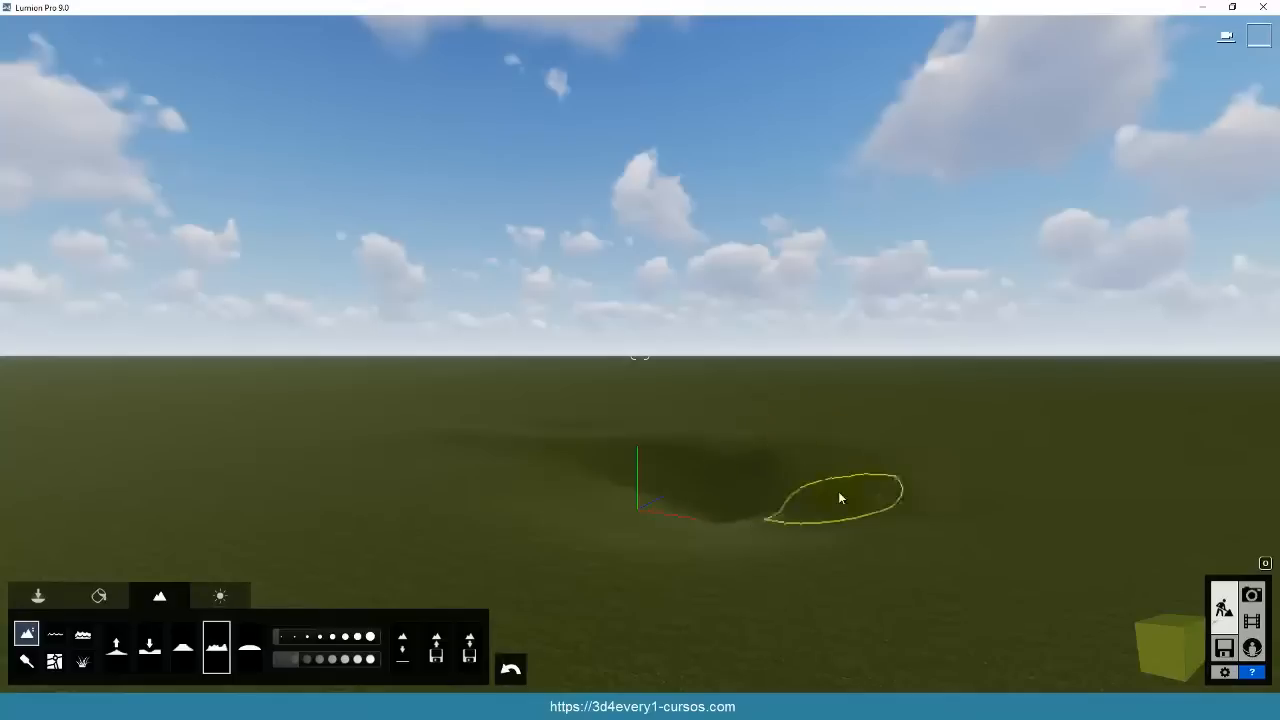
mouse_move(673, 455)
left_mouse_down()
mouse_move(374, 460)
mouse_move(523, 491)
mouse_move(597, 528)
left_mouse_up()
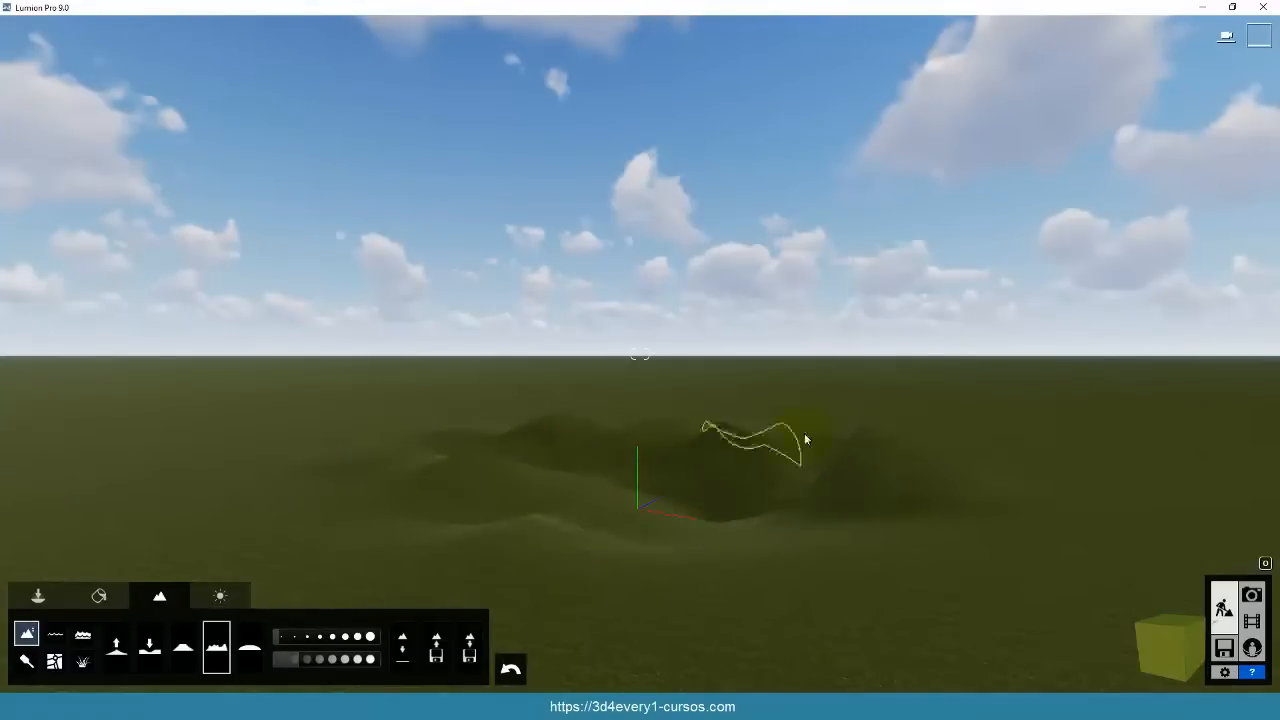
left_click(183, 647)
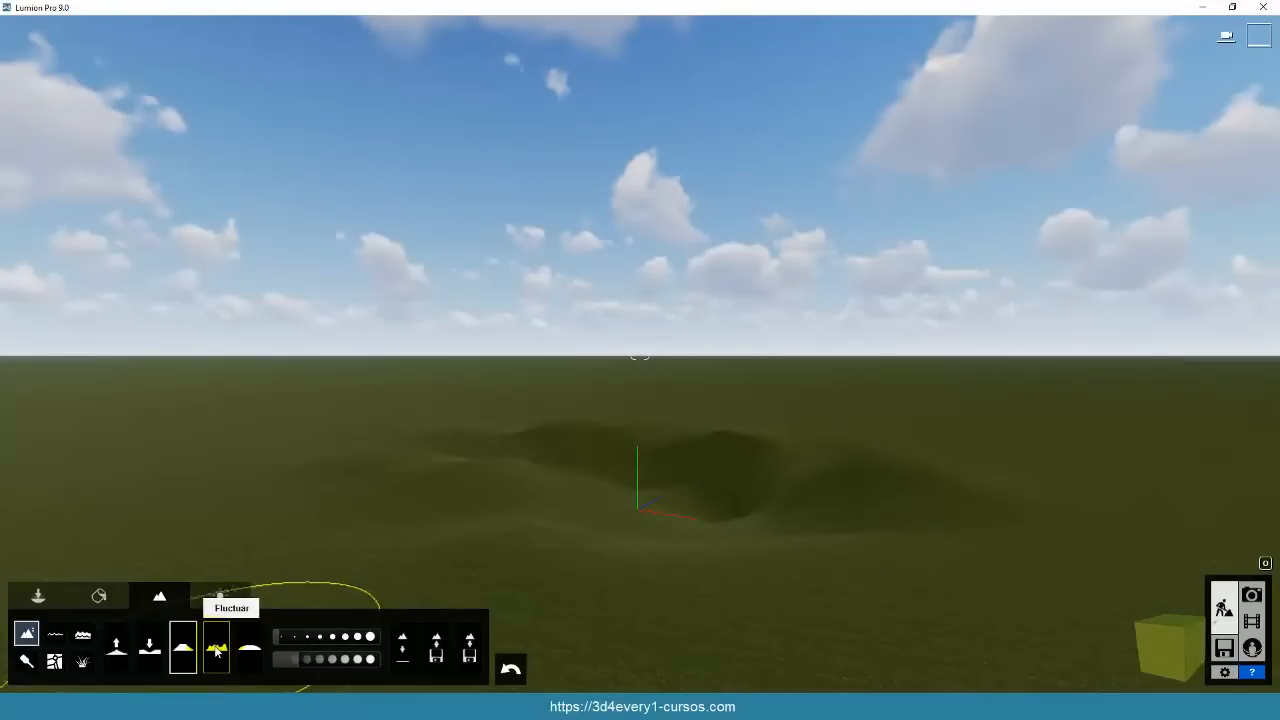
Smooth the relief around the depression with the Smooth brush and reset the whole landscape to flat ground.
left_click(251, 651)
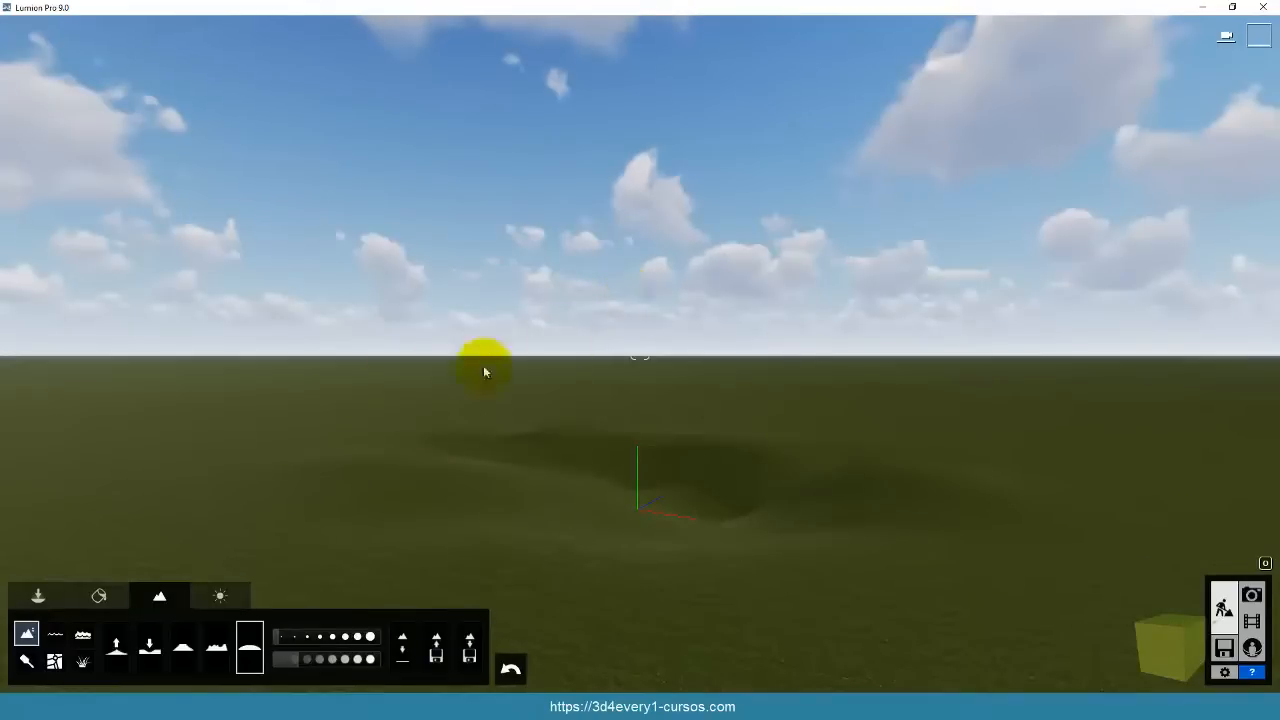
left_click(880, 505)
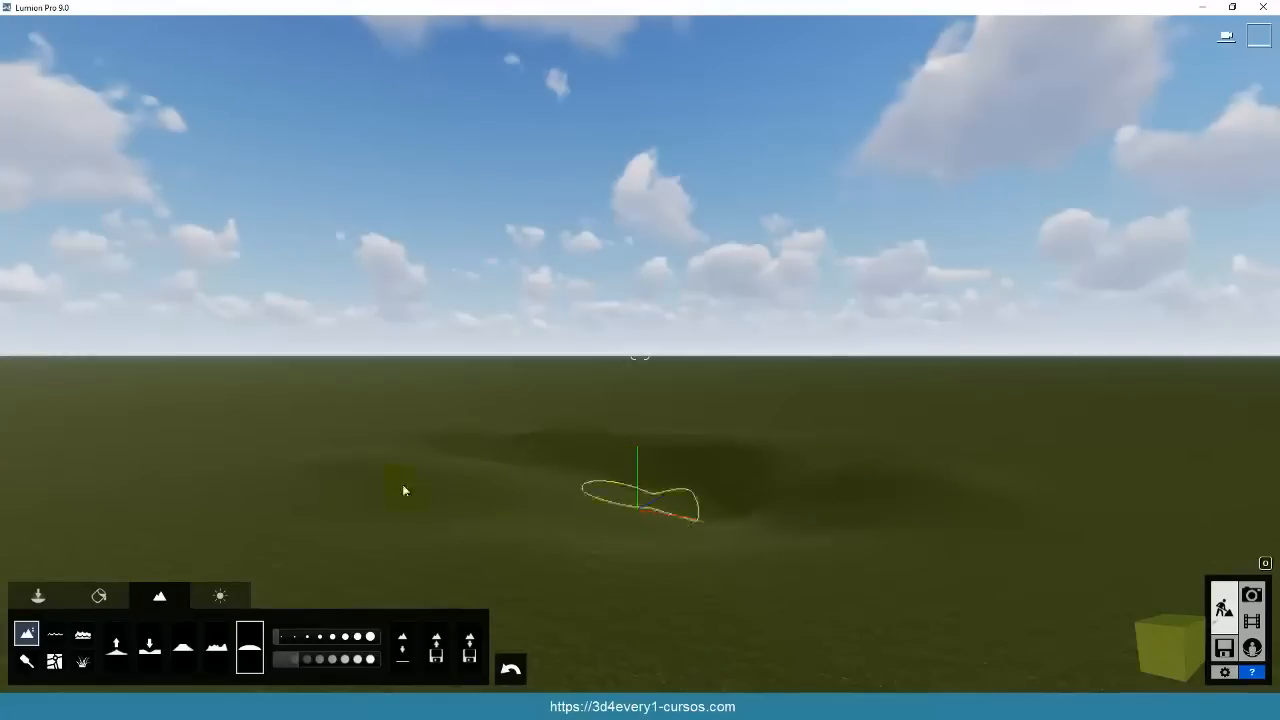
left_click(403, 646)
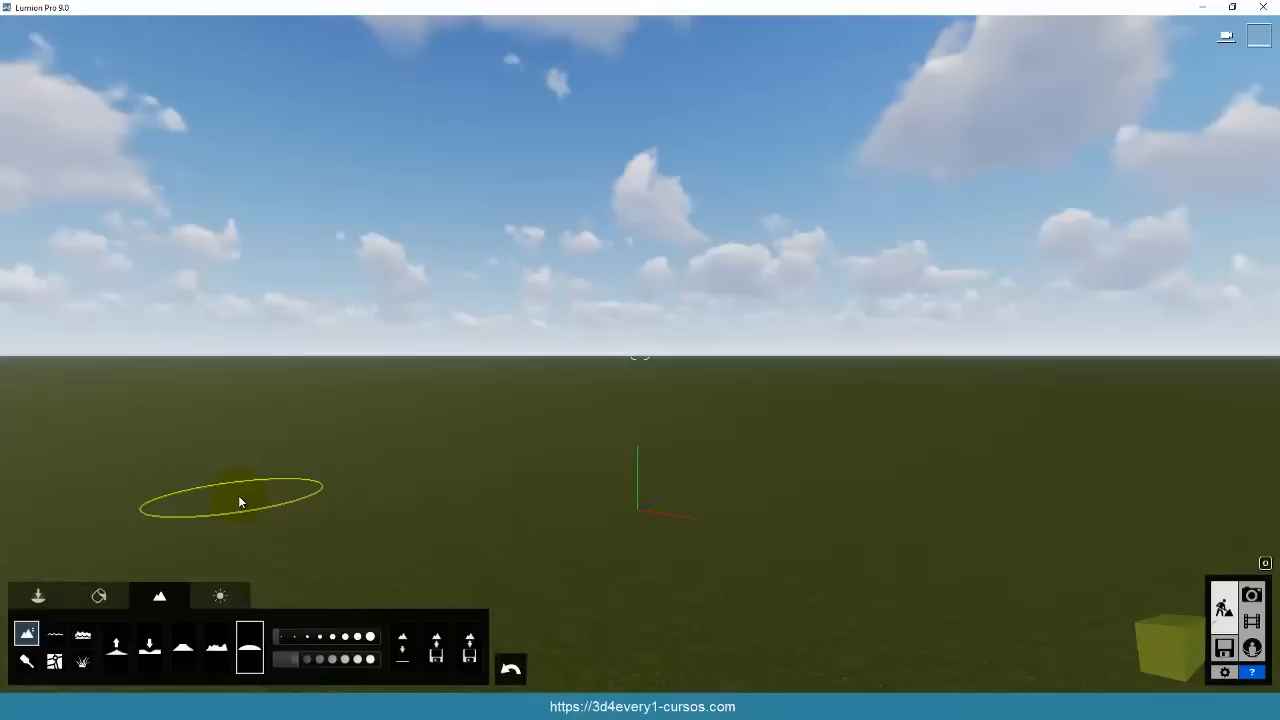
Open the dialog for saving the landscape map as a DDS file and cancel it.
left_click(472, 644)
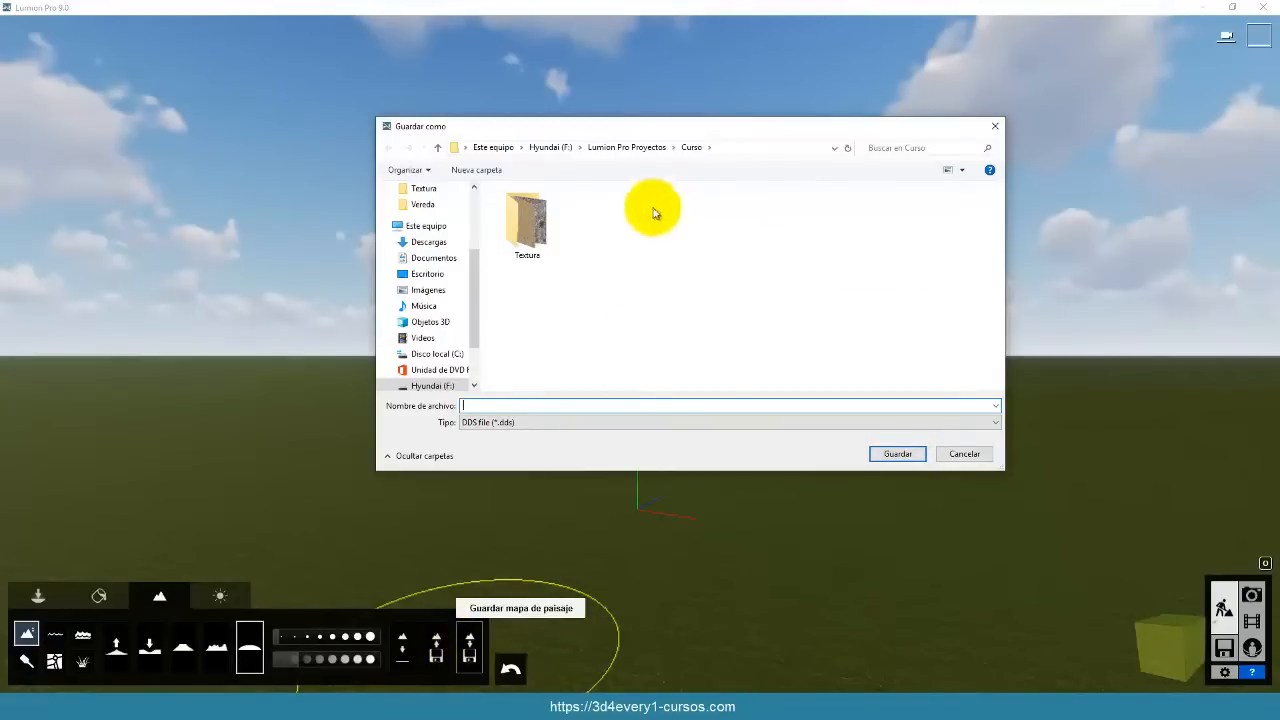
left_click(965, 454)
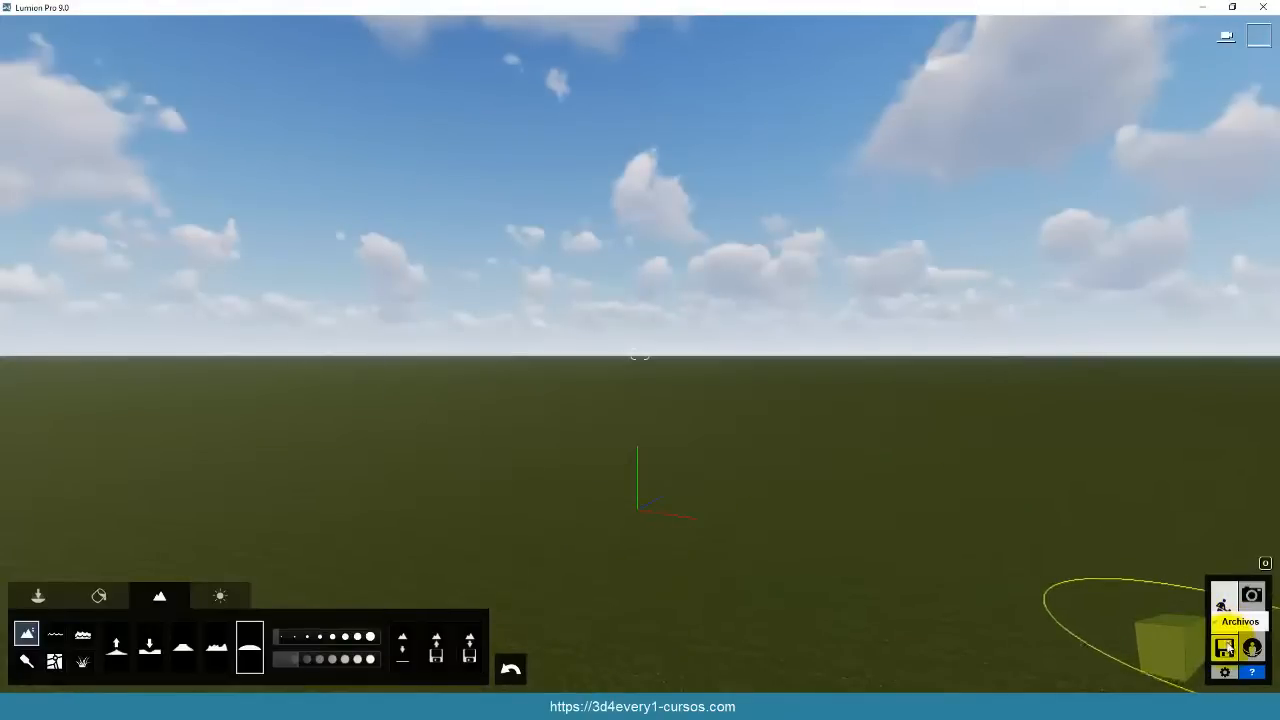
Look over the example projects, including Farnsworth House and Villa Wegner, and return to Build mode.
left_click(1224, 648)
left_click(631, 134)
mouse_move(635, 229)
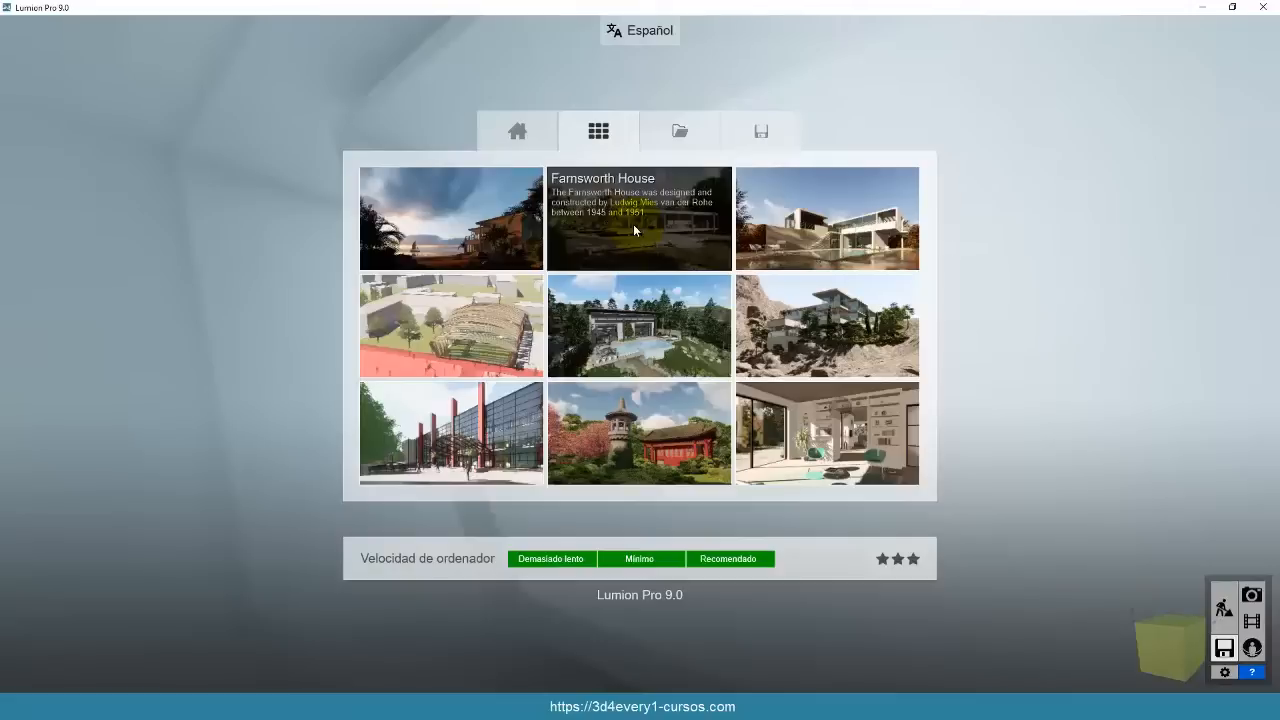
mouse_move(623, 356)
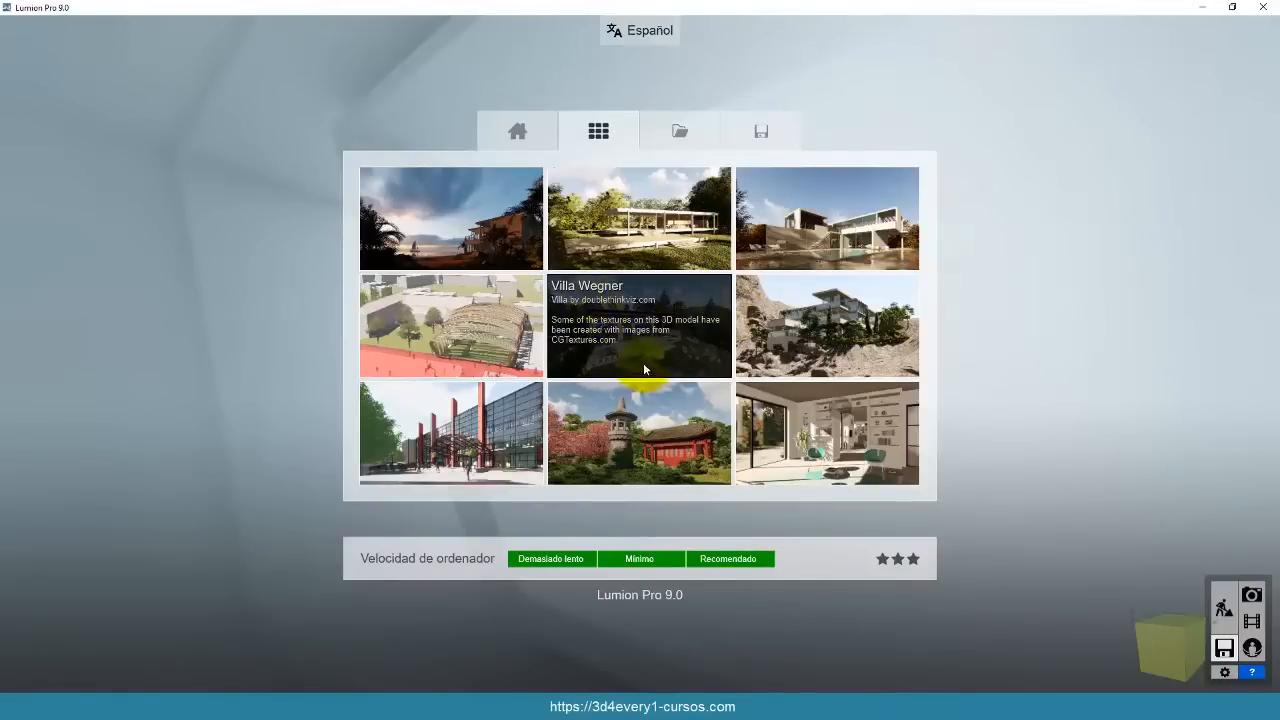
left_click(1224, 607)
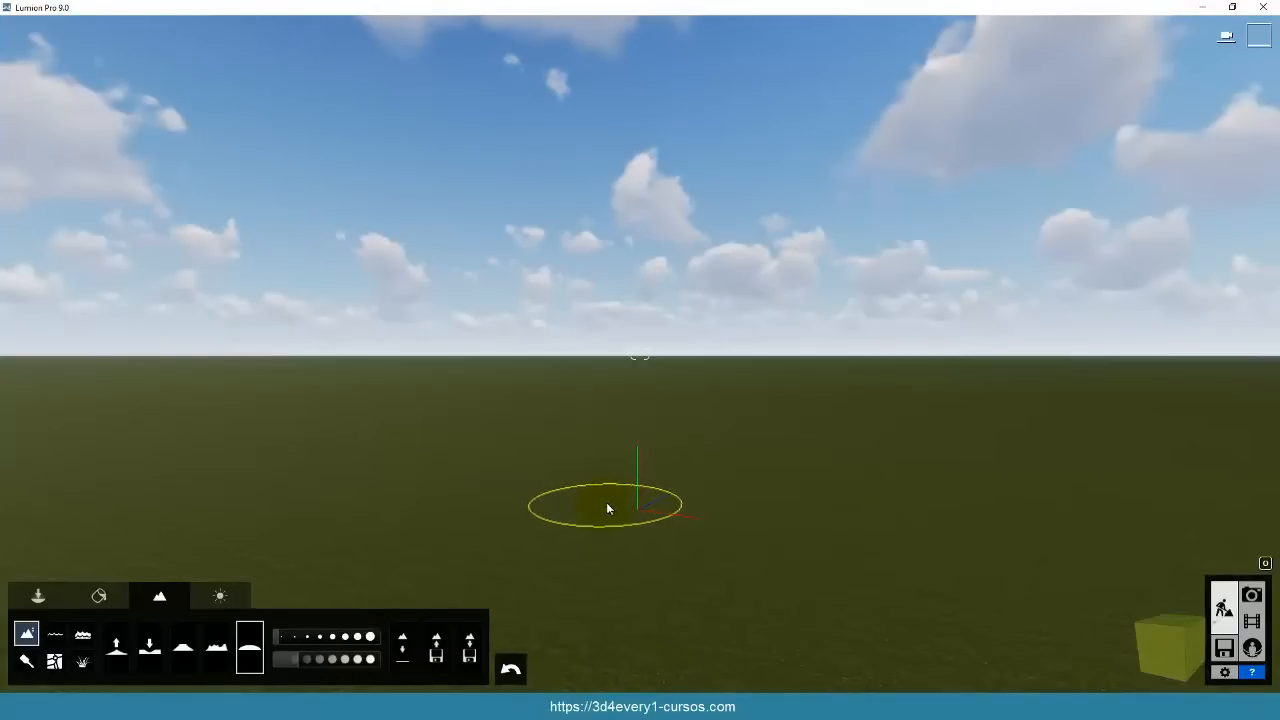
Dig a wide rocky crater around the scene's origin with the Lower brush and view it from higher up.
left_click(150, 648)
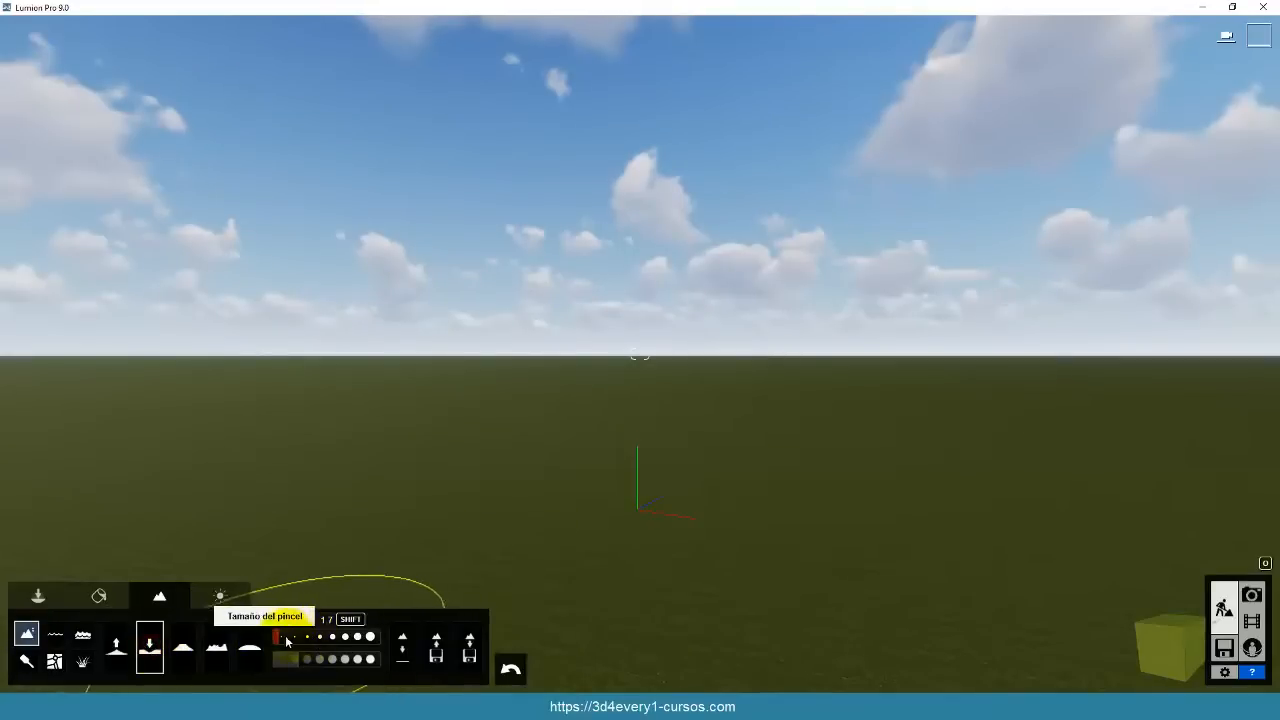
left_click(287, 636)
mouse_move(543, 466)
left_mouse_down()
mouse_move(660, 481)
mouse_move(608, 474)
mouse_move(575, 534)
mouse_move(857, 603)
mouse_move(510, 597)
mouse_move(725, 573)
mouse_move(770, 551)
mouse_move(689, 538)
left_mouse_up()
key("q")
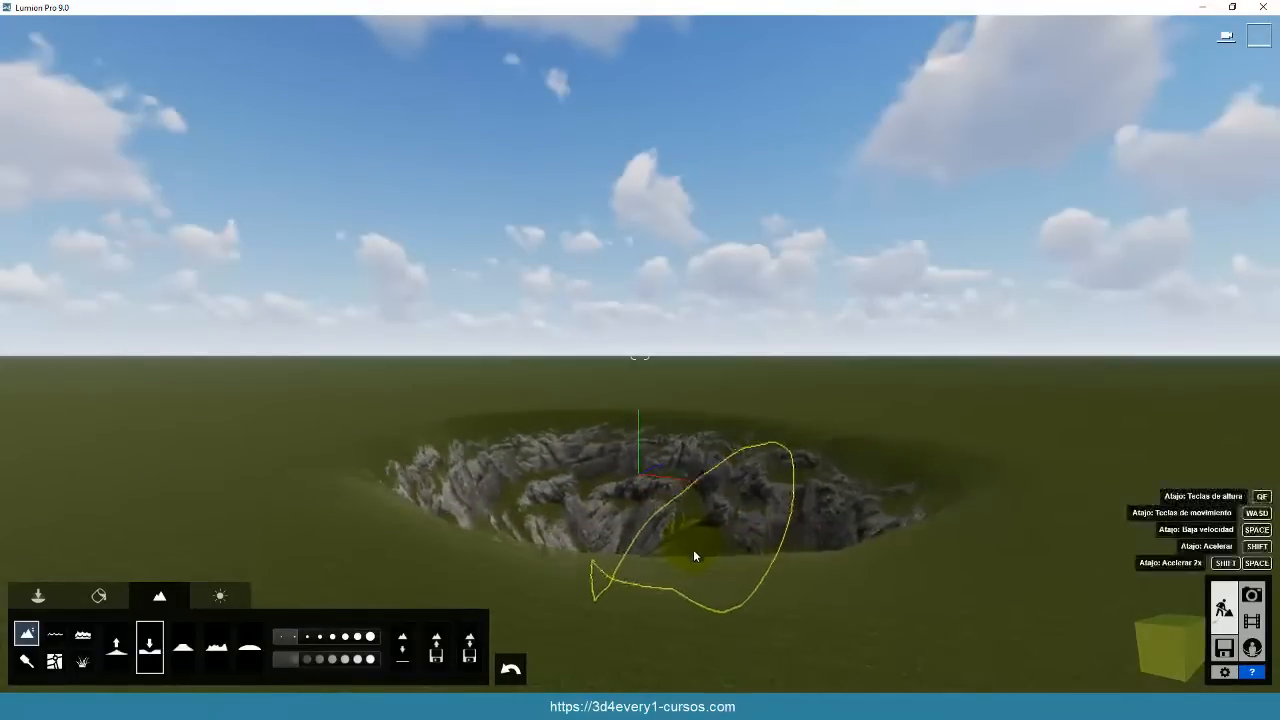
right_click_drag(621, 563, 617, 554)
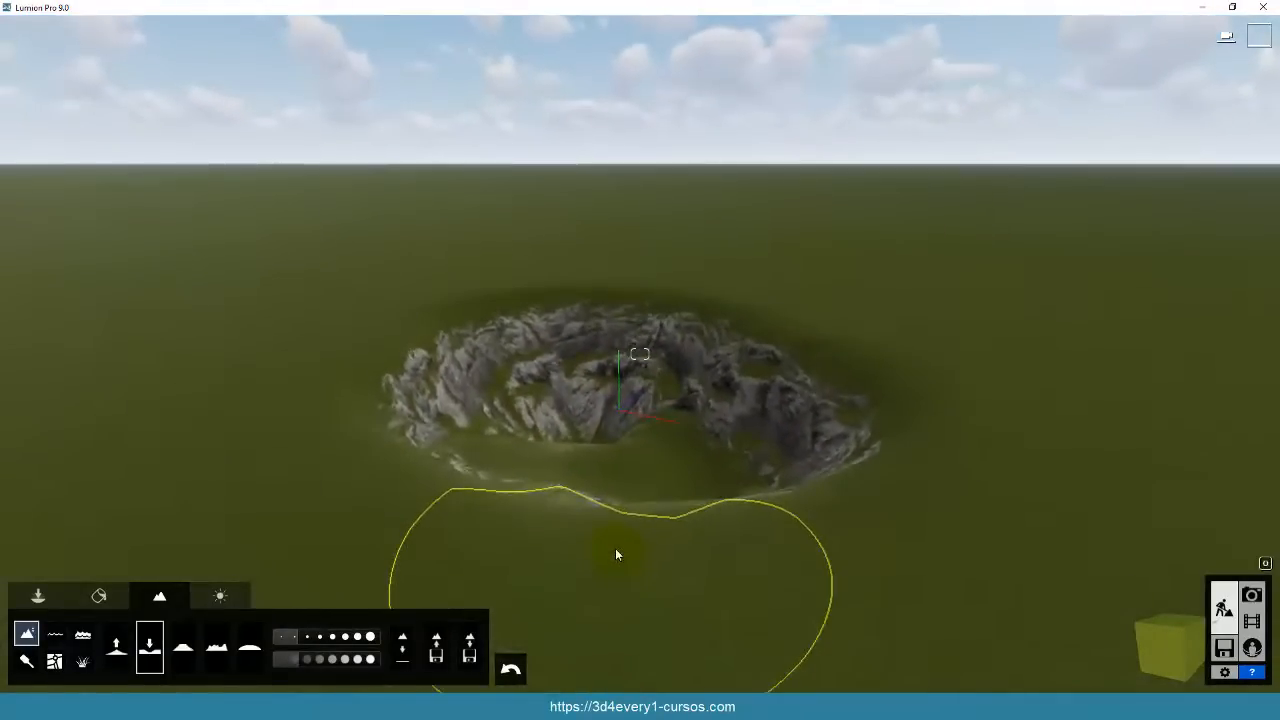
Place a rectangular water plane over the whole crater and lower it until the water fills only the hollow.
left_click(54, 638)
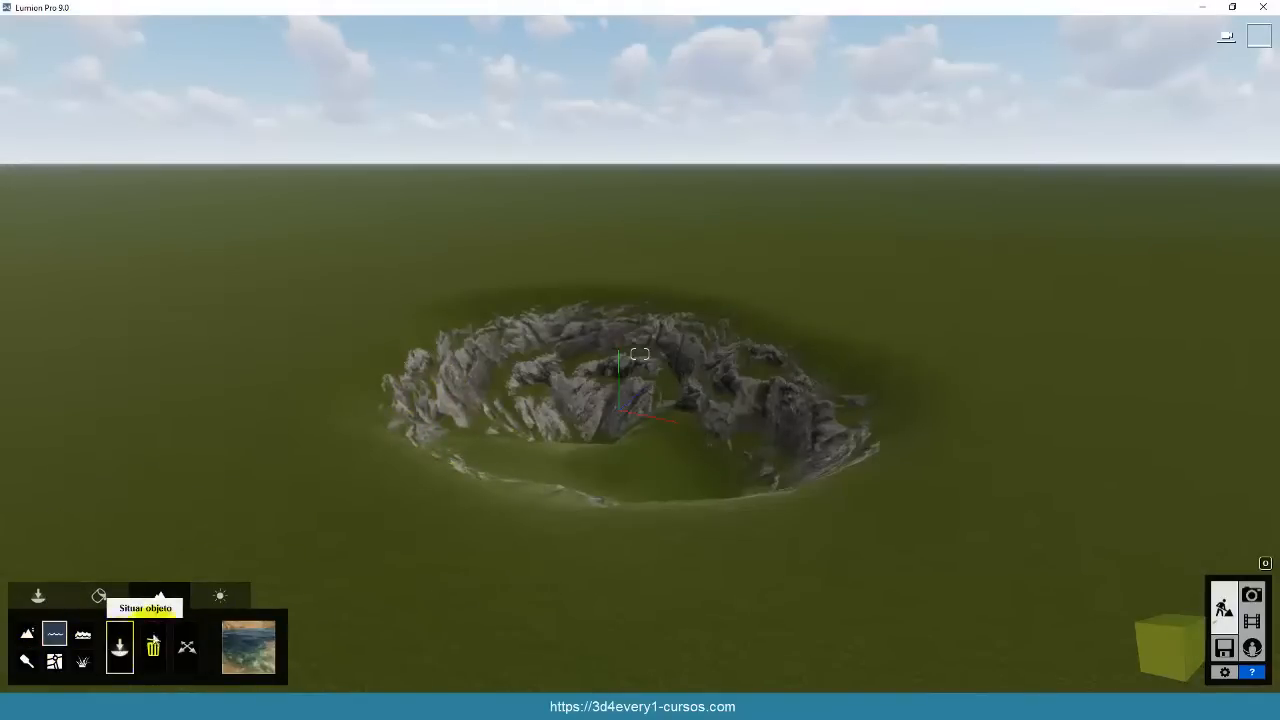
left_click_drag(532, 284, 904, 655)
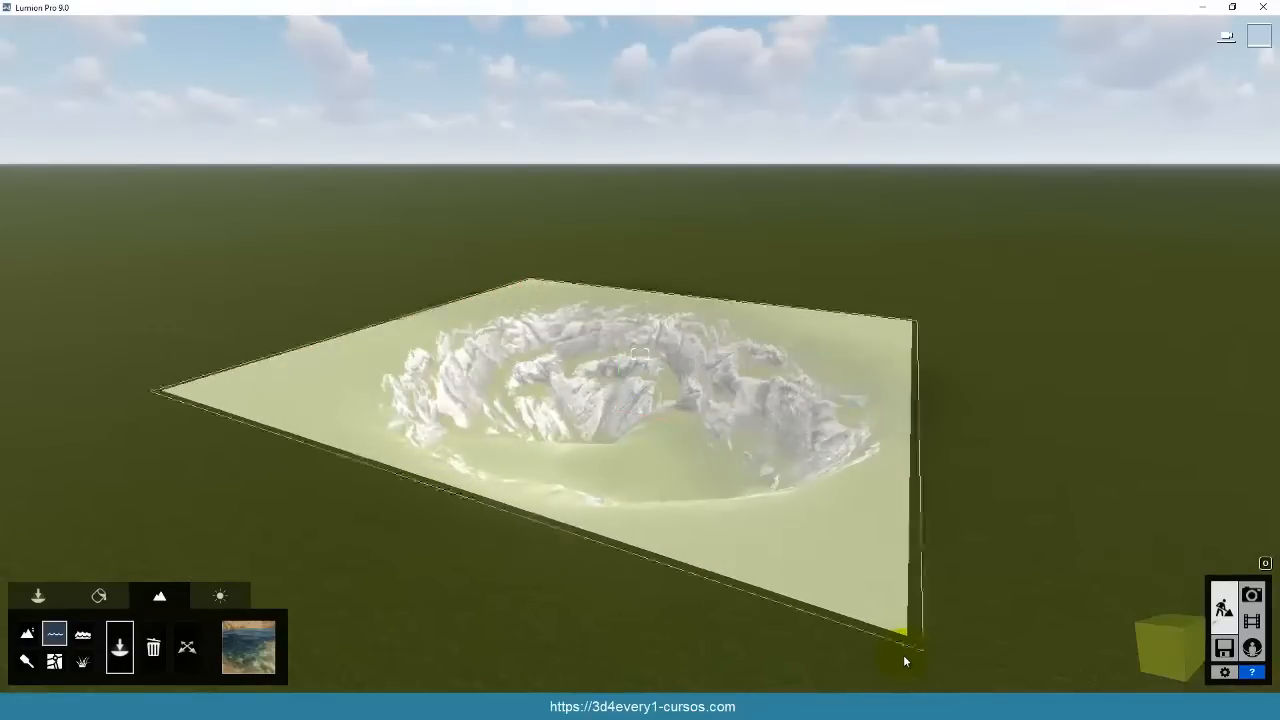
scroll(664, 260, "down", 3)
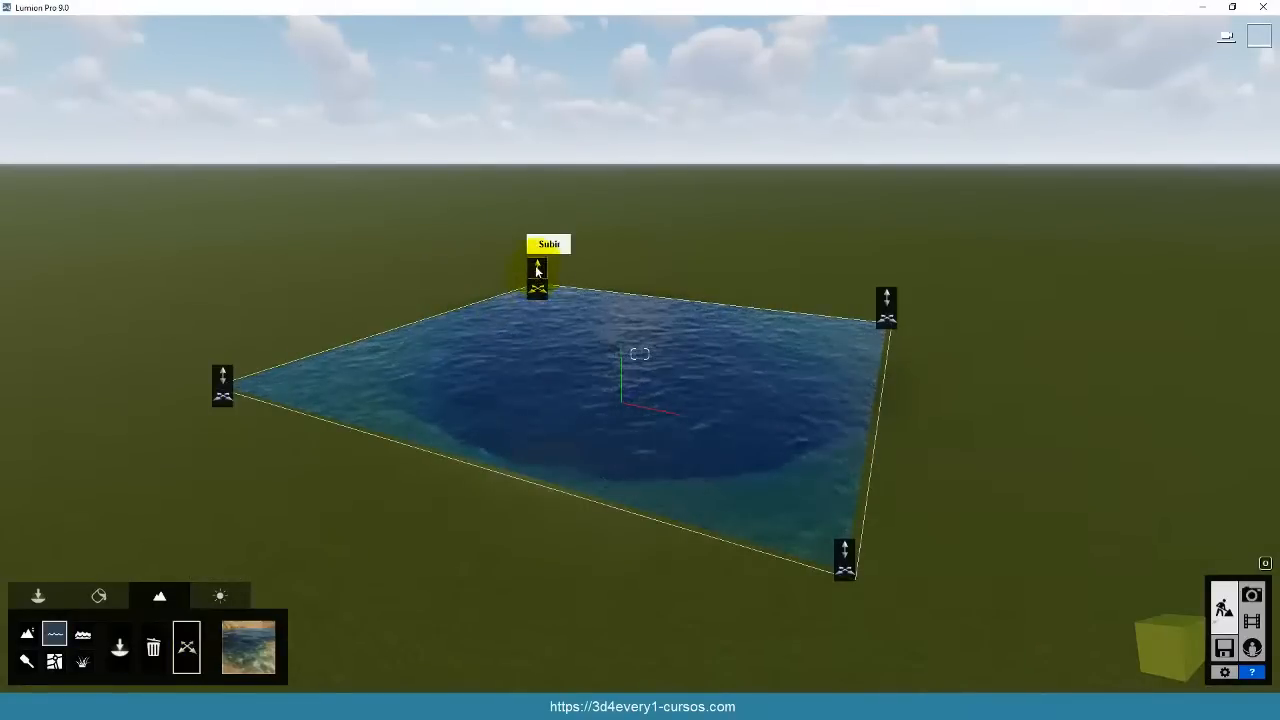
left_click_drag(537, 268, 540, 311)
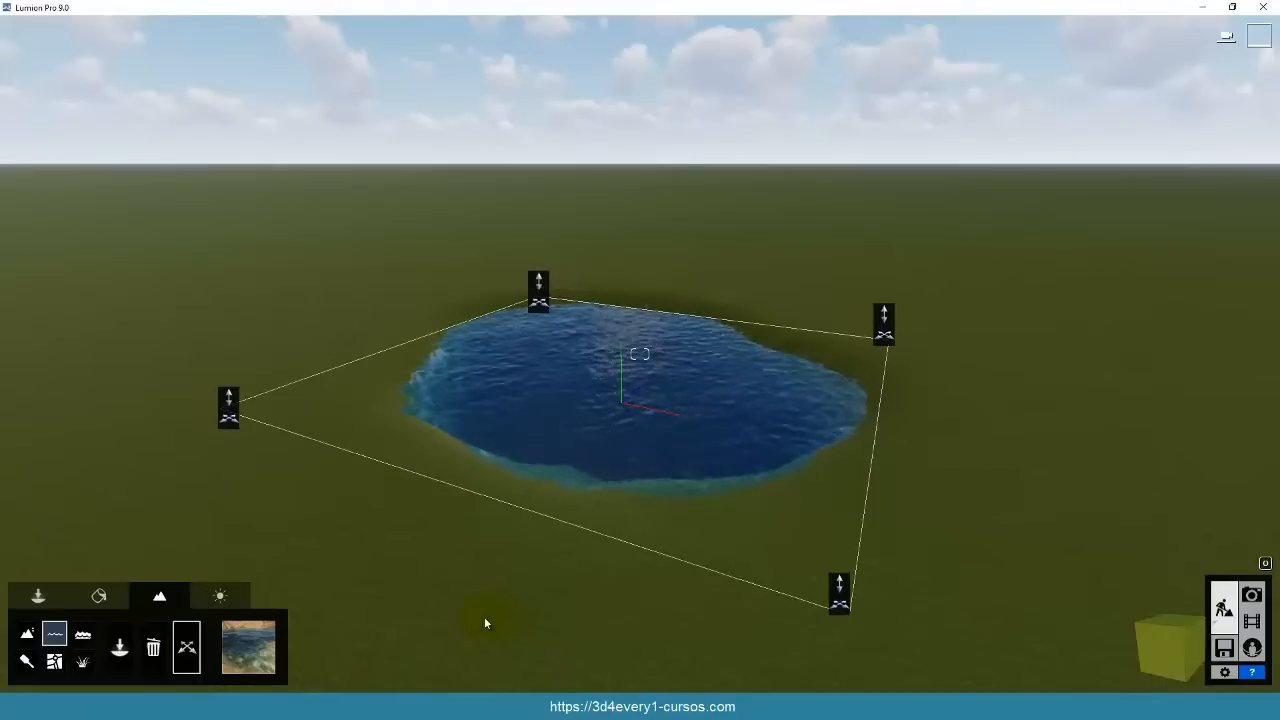
Stretch the water plane's corners well beyond the crater and adjust its height so the water covers the entire hollow.
left_click_drag(843, 612, 892, 648)
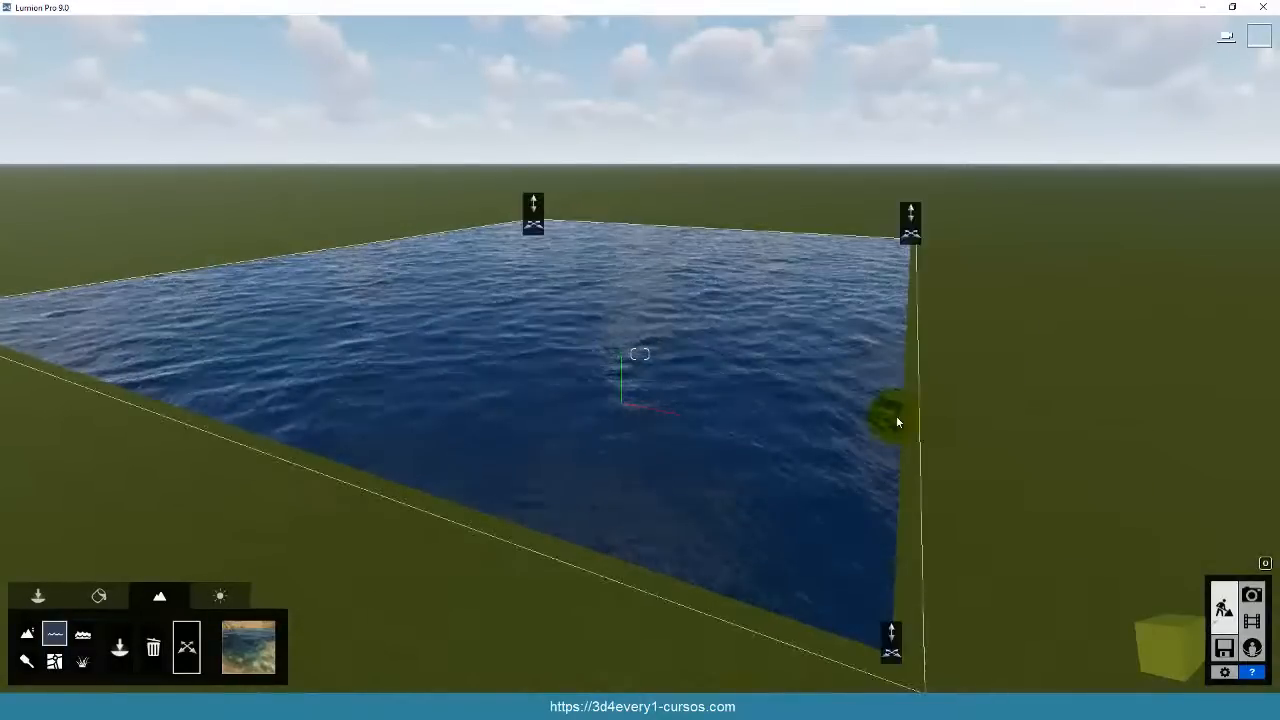
left_click_drag(910, 232, 978, 256)
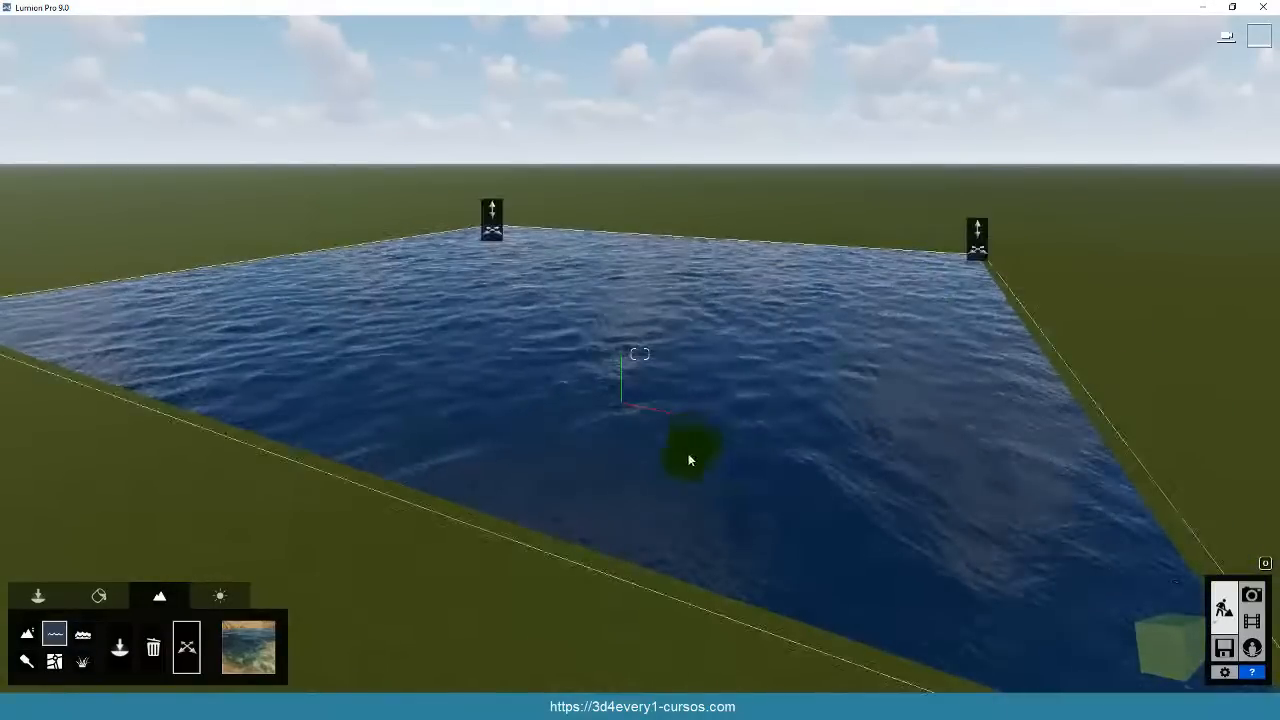
left_click_drag(492, 208, 496, 534)
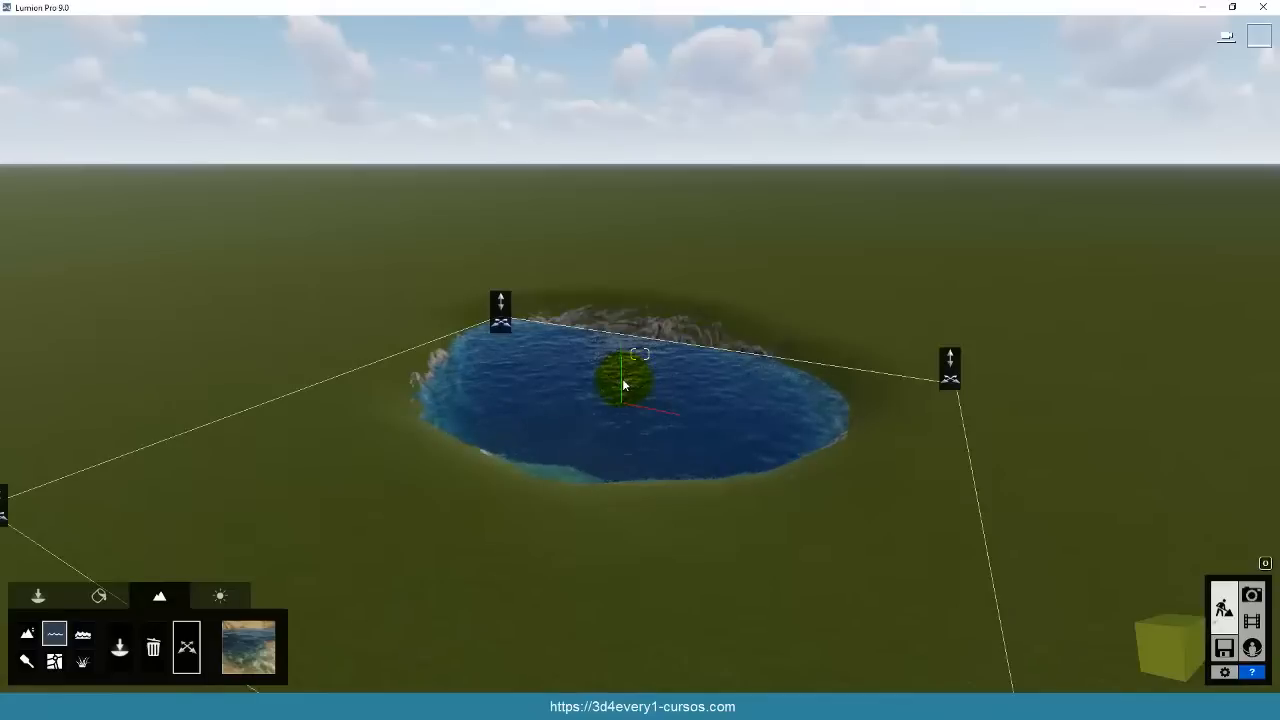
right_click_drag(644, 382, 1098, 353)
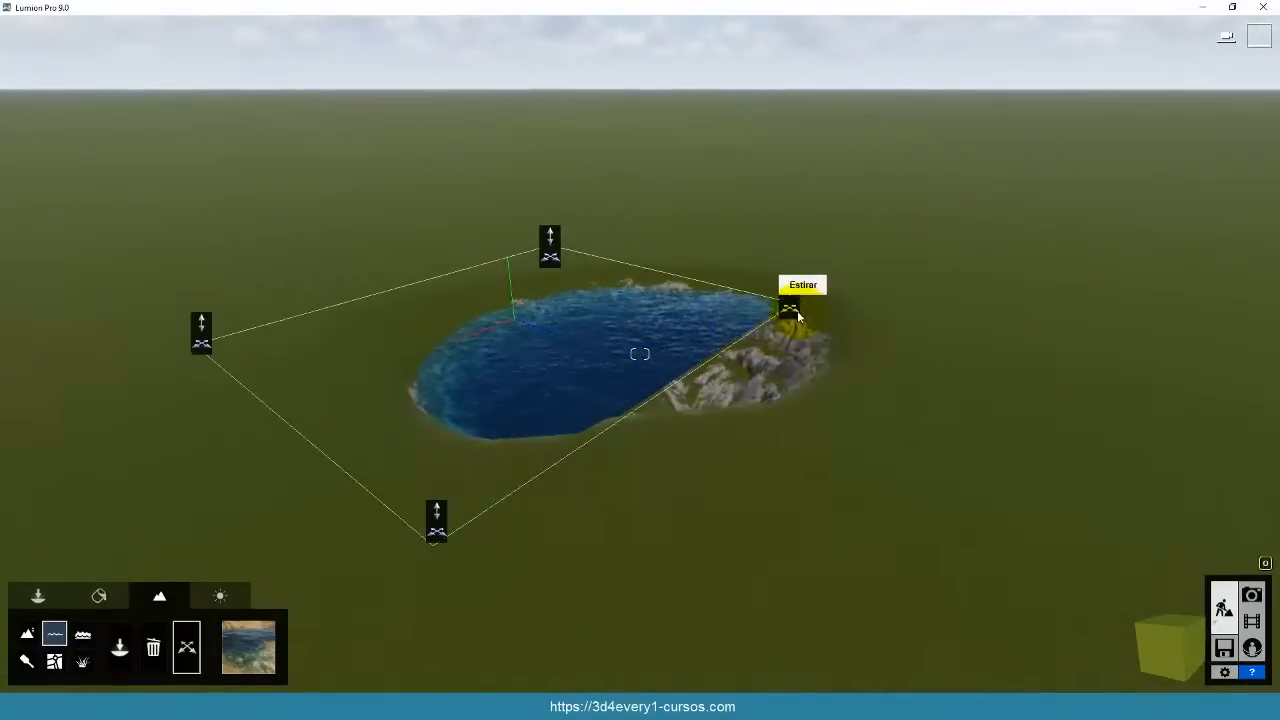
left_click_drag(797, 310, 971, 409)
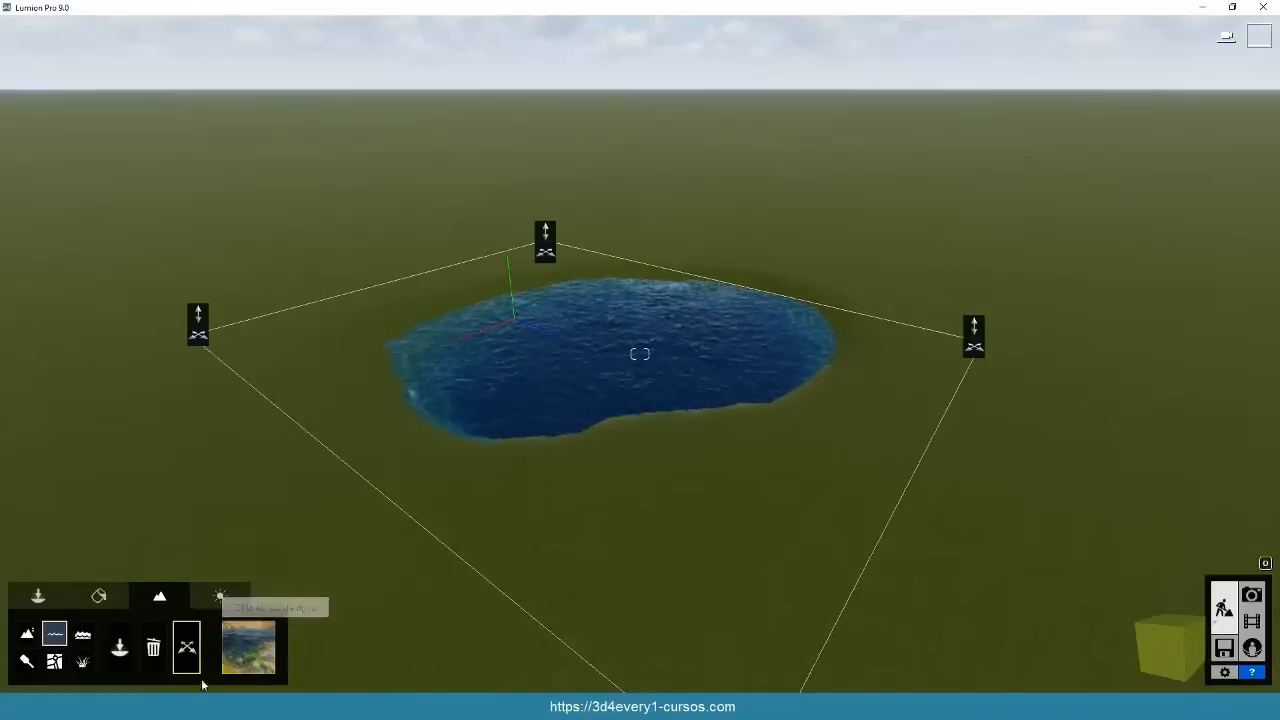
Try each of the six water types on the lake, including Estanque, and return it to the first type.
left_click(252, 648)
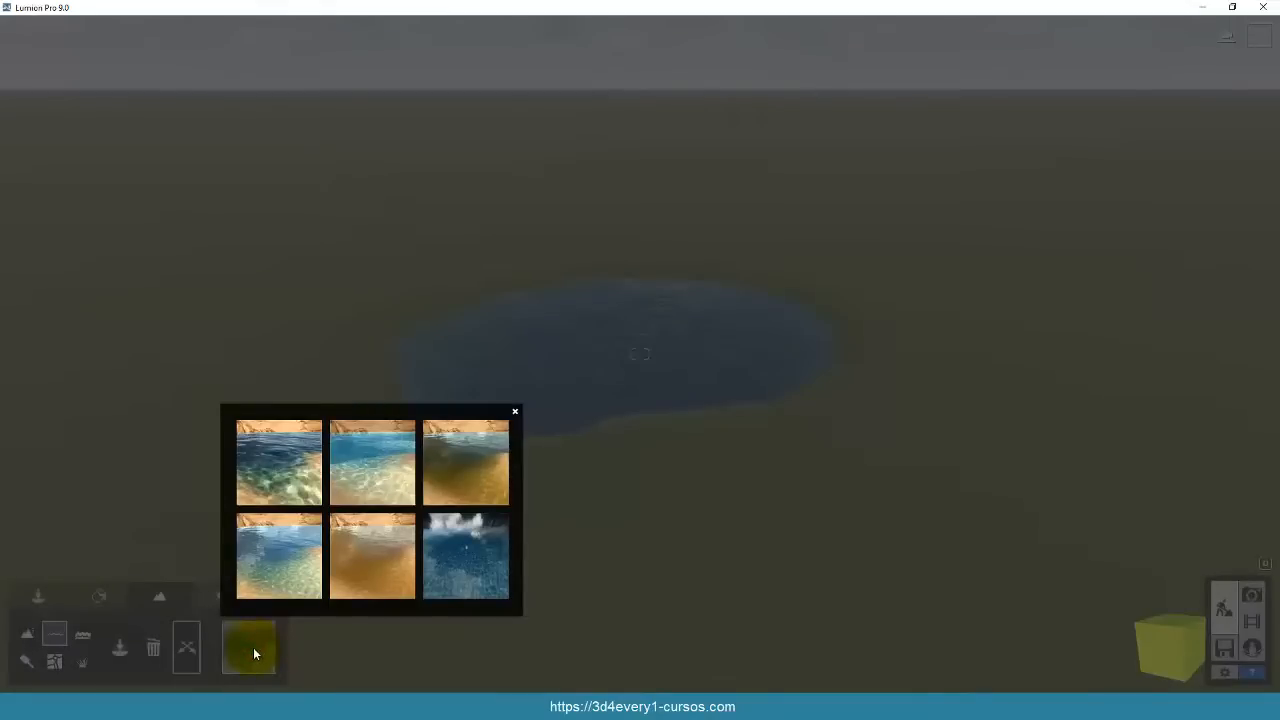
left_click(280, 457)
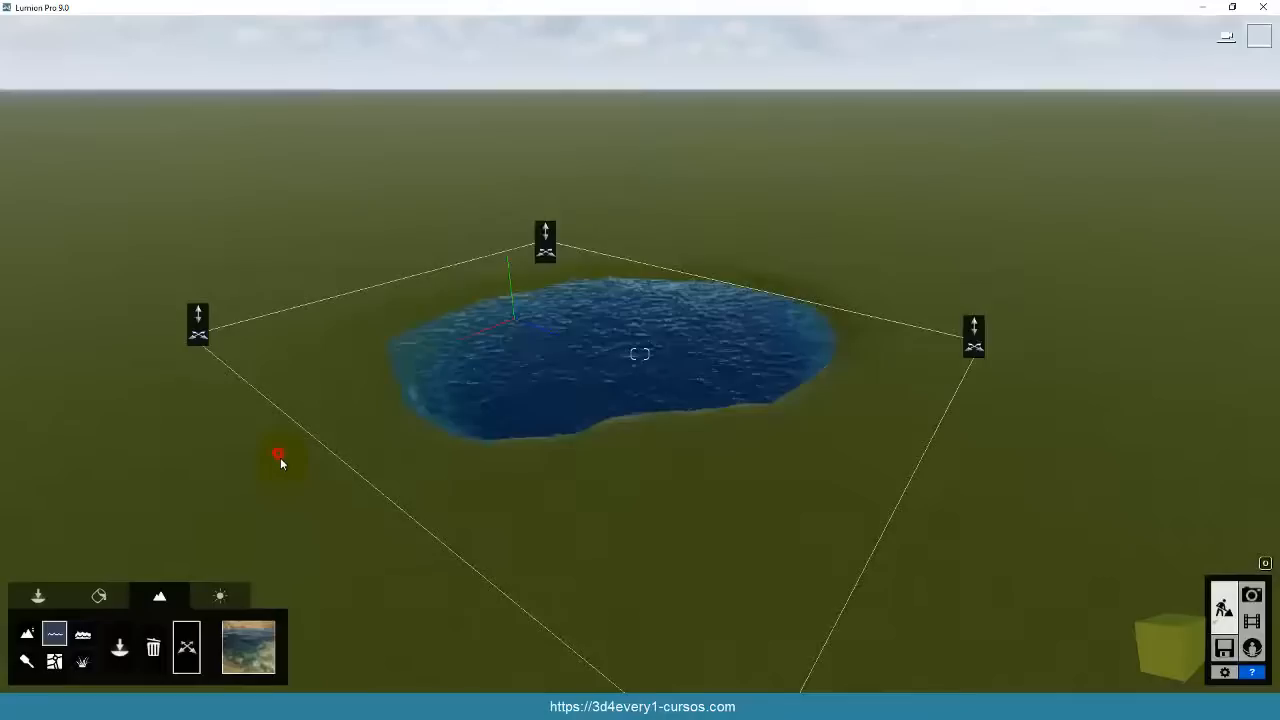
left_click(248, 648)
left_click(364, 473)
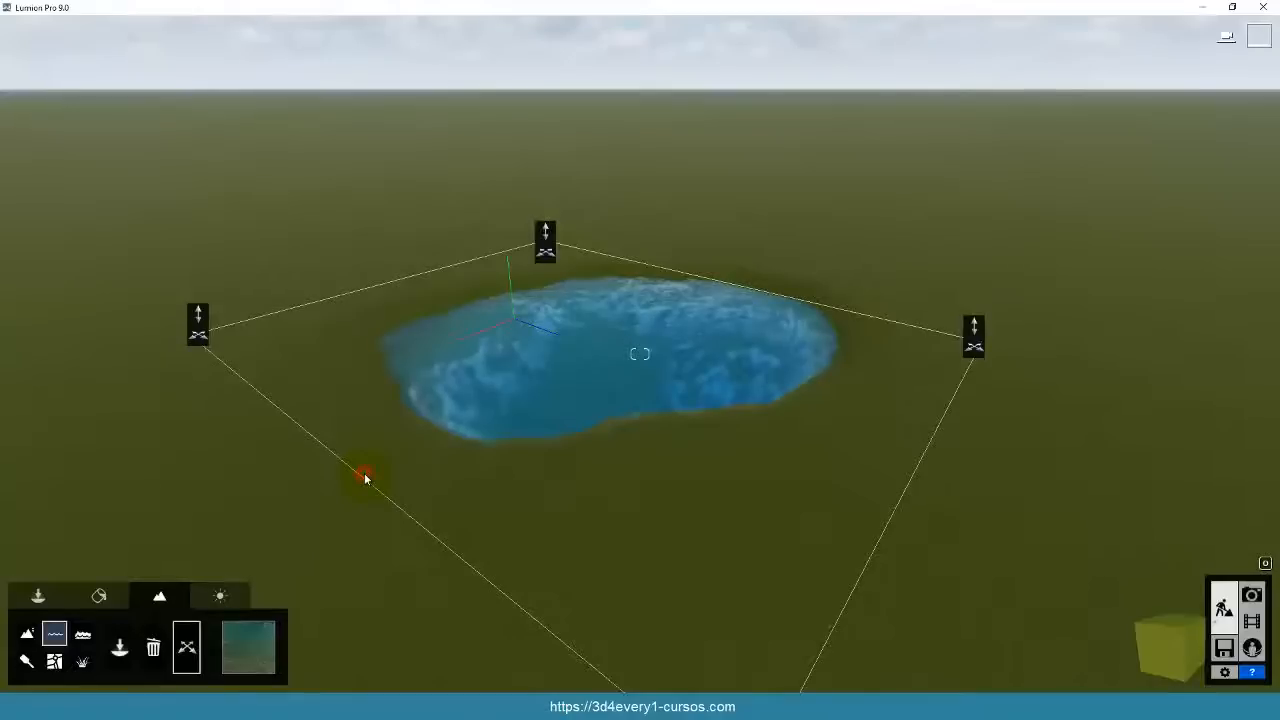
left_click(250, 648)
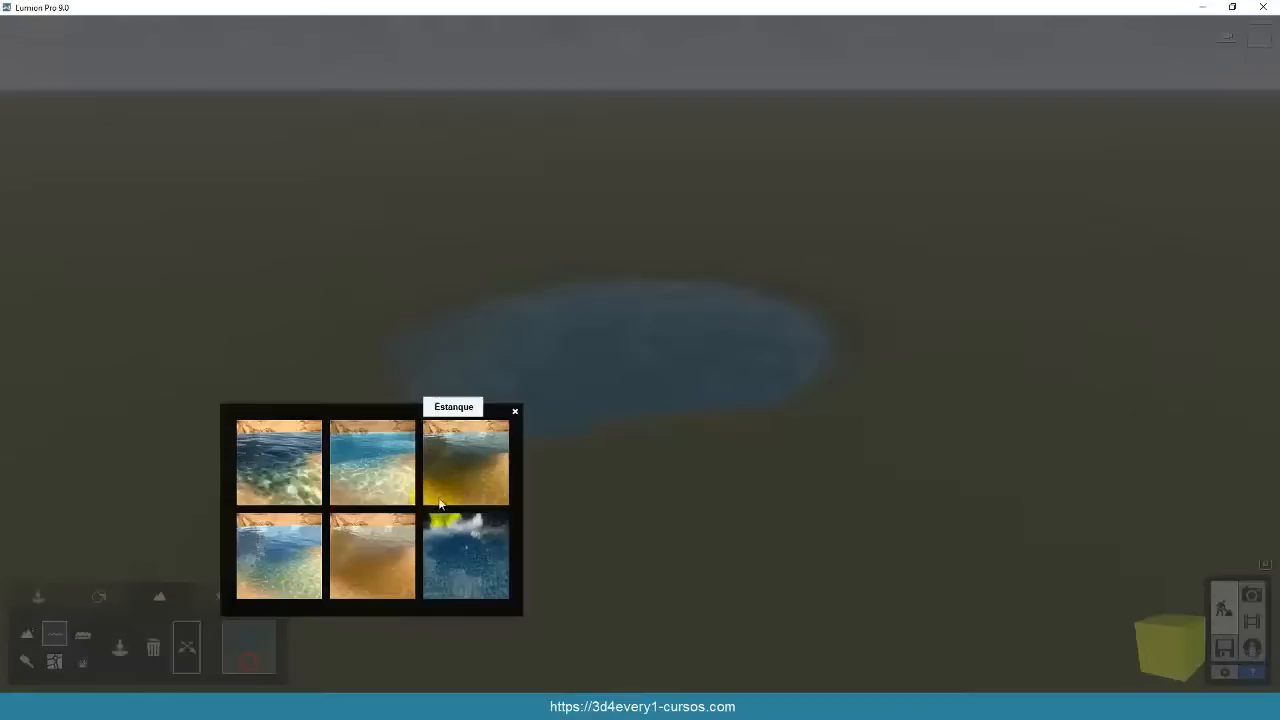
left_click(462, 477)
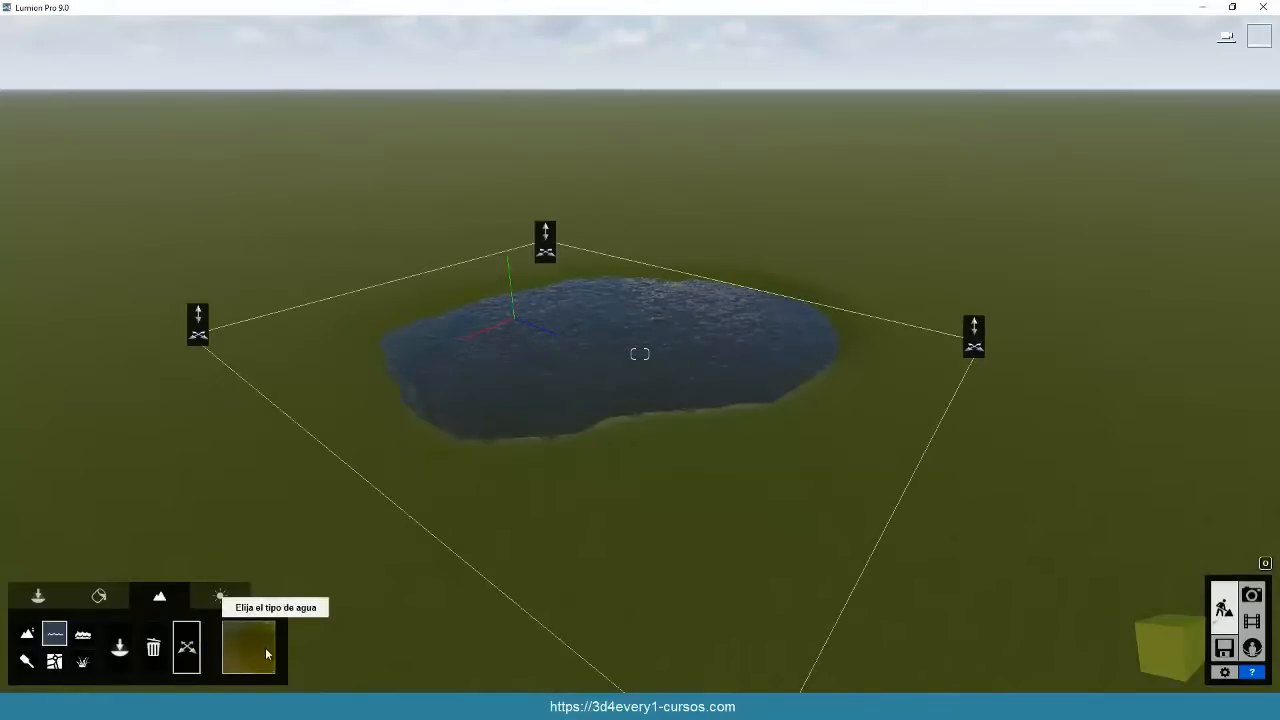
left_click(265, 647)
left_click(276, 552)
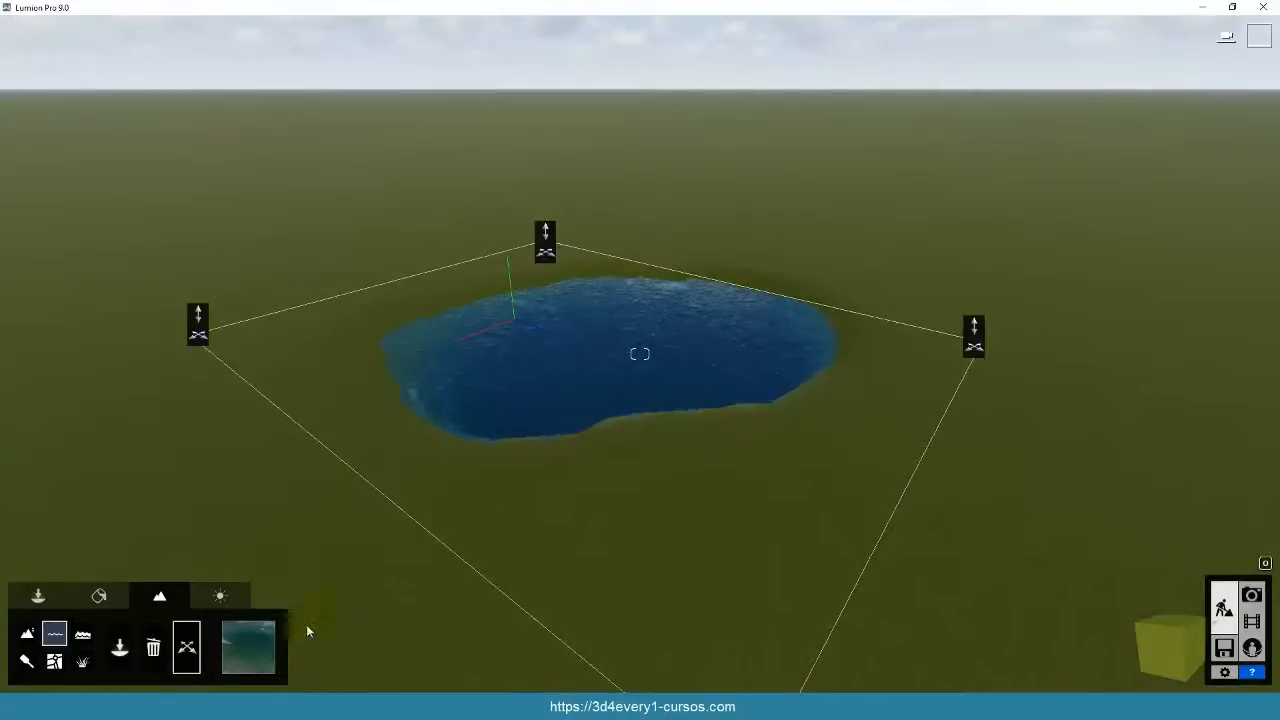
left_click(252, 640)
left_click(370, 539)
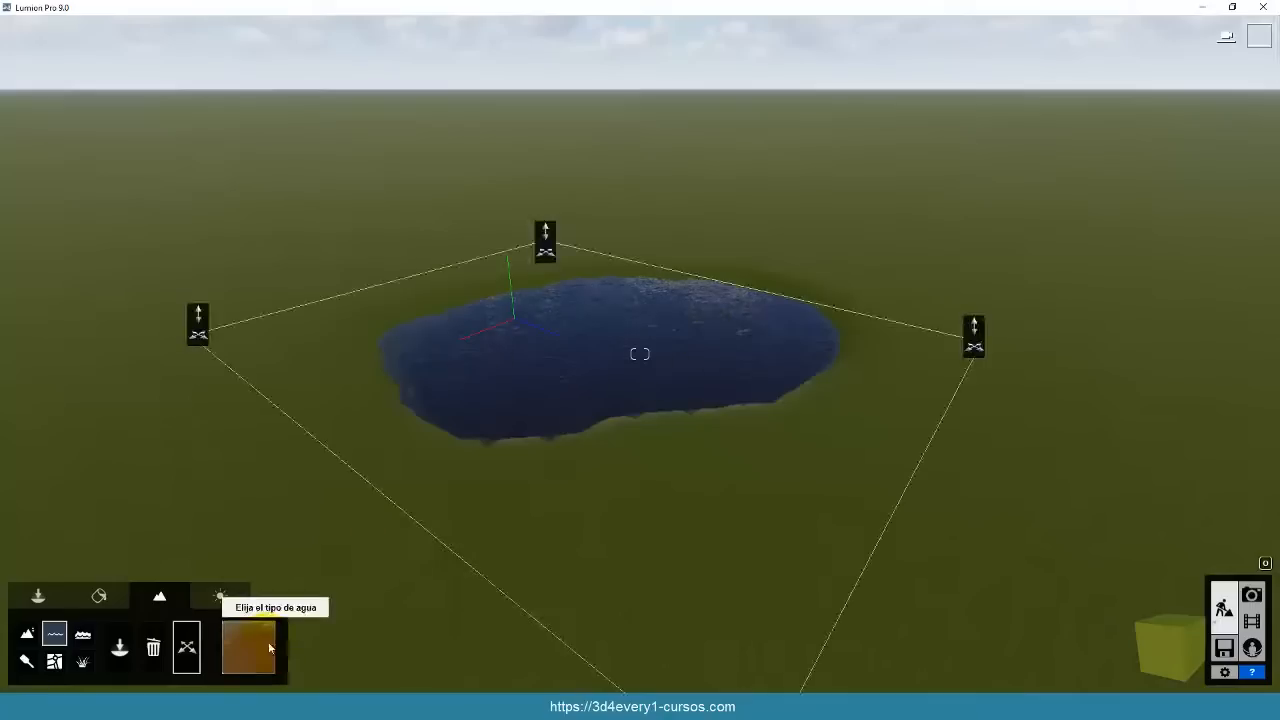
left_click(269, 648)
left_click(453, 561)
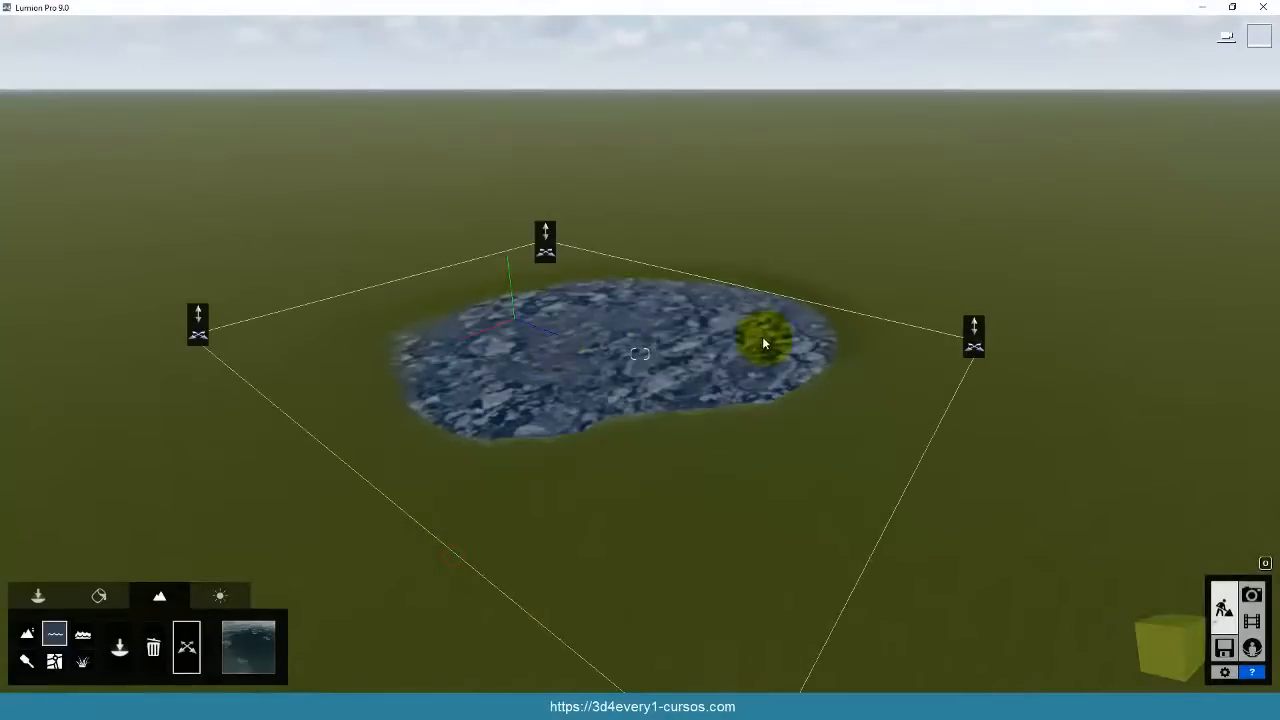
left_click(256, 647)
left_click(273, 476)
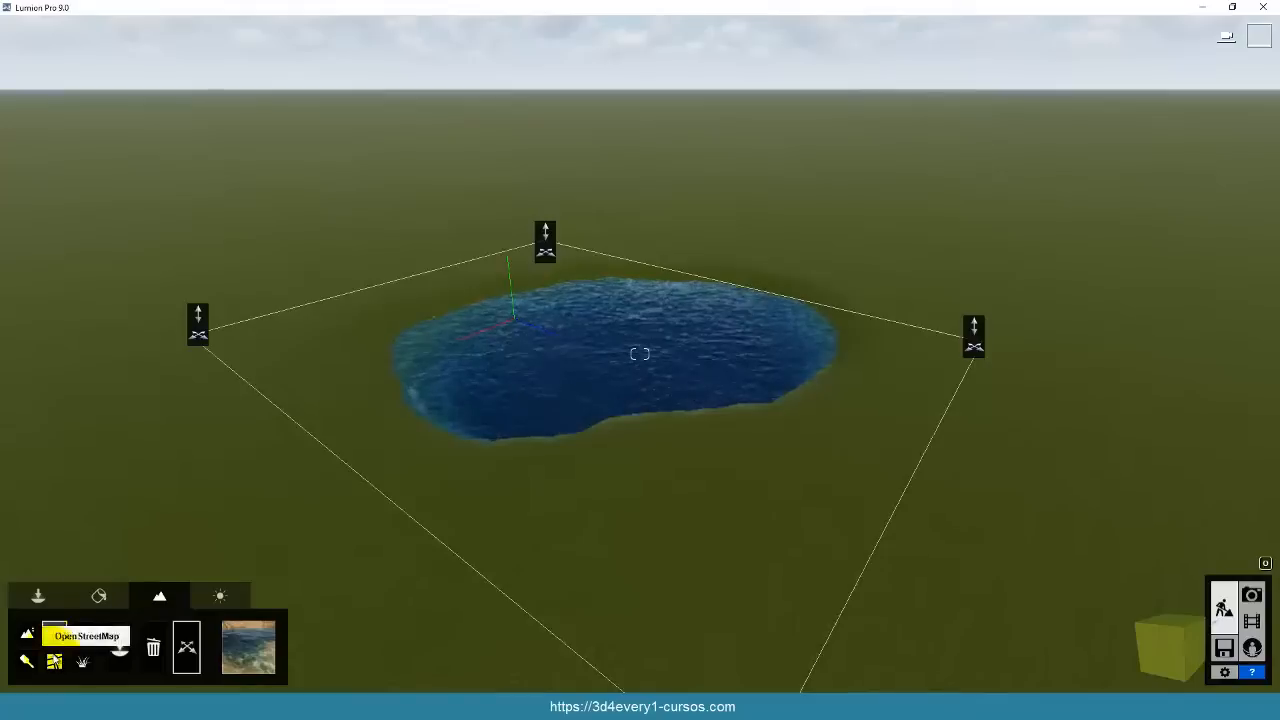
Turn on the ocean (Oceano) for the whole landscape.
left_click(84, 636)
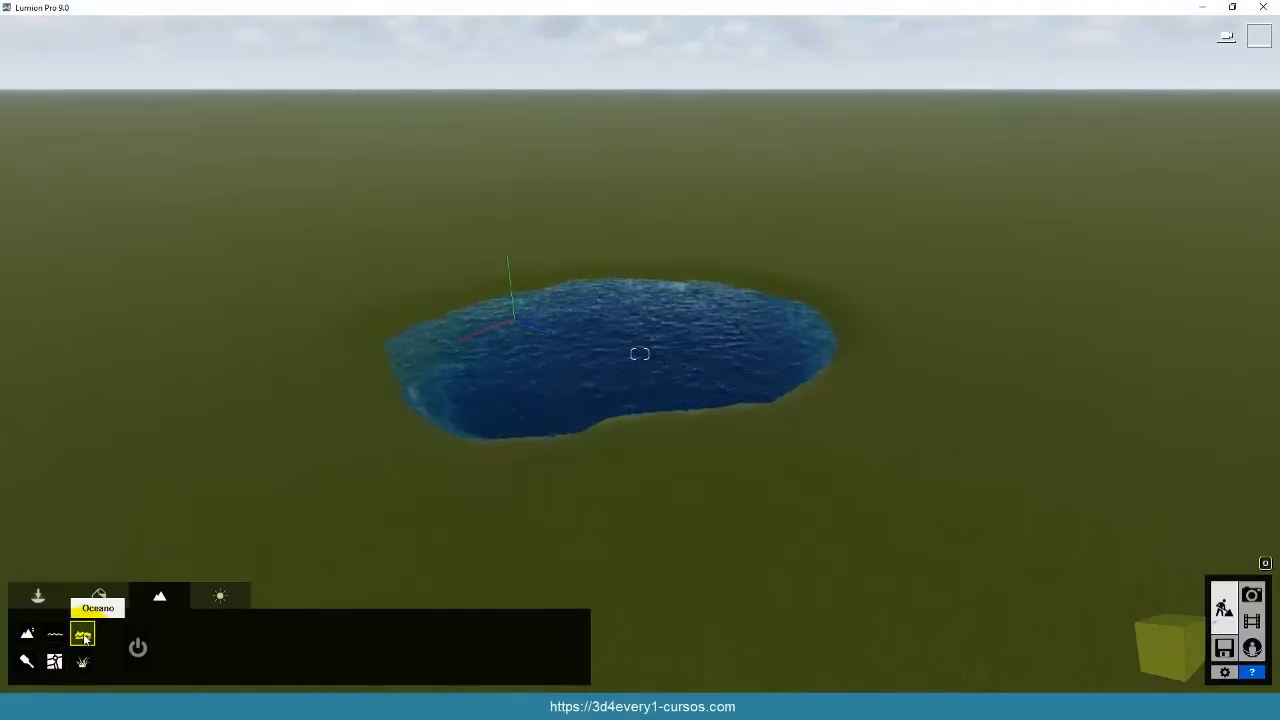
left_click(139, 648)
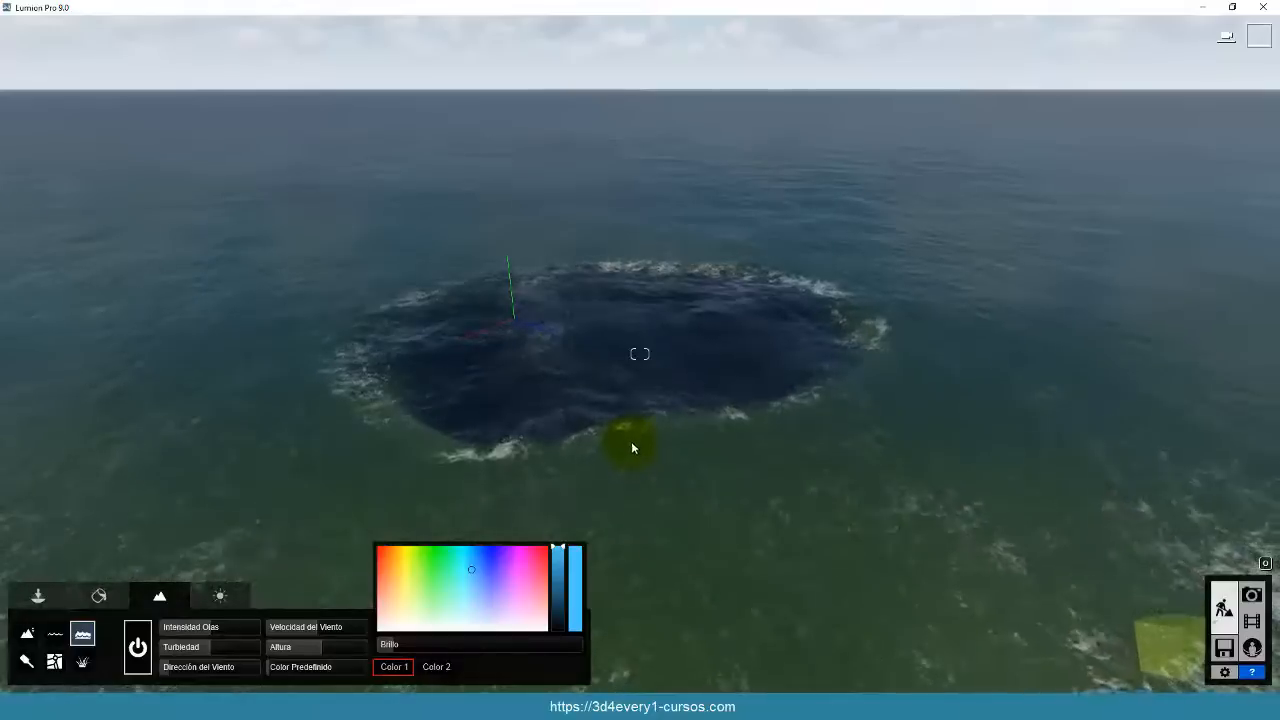
right_click_drag(576, 410, 594, 383)
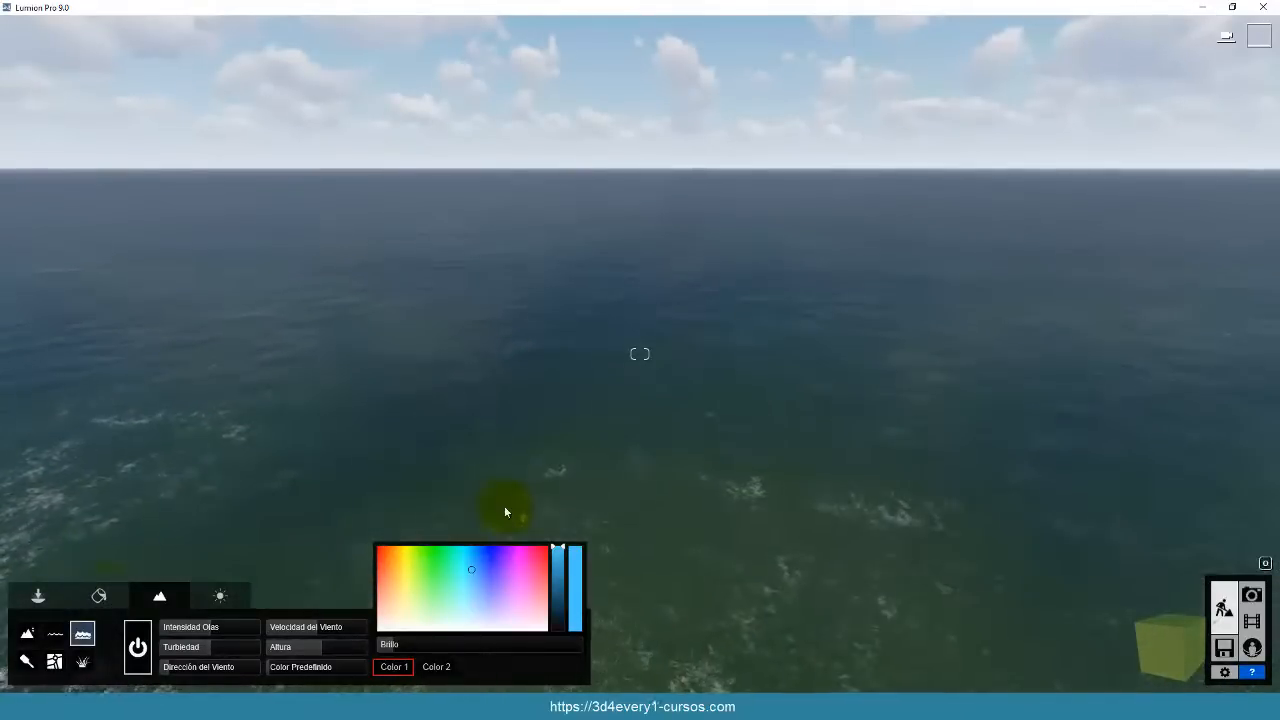
Raise a broad grassy island out of the ocean beside the crater using the Raise brush at a larger size.
left_click(29, 635)
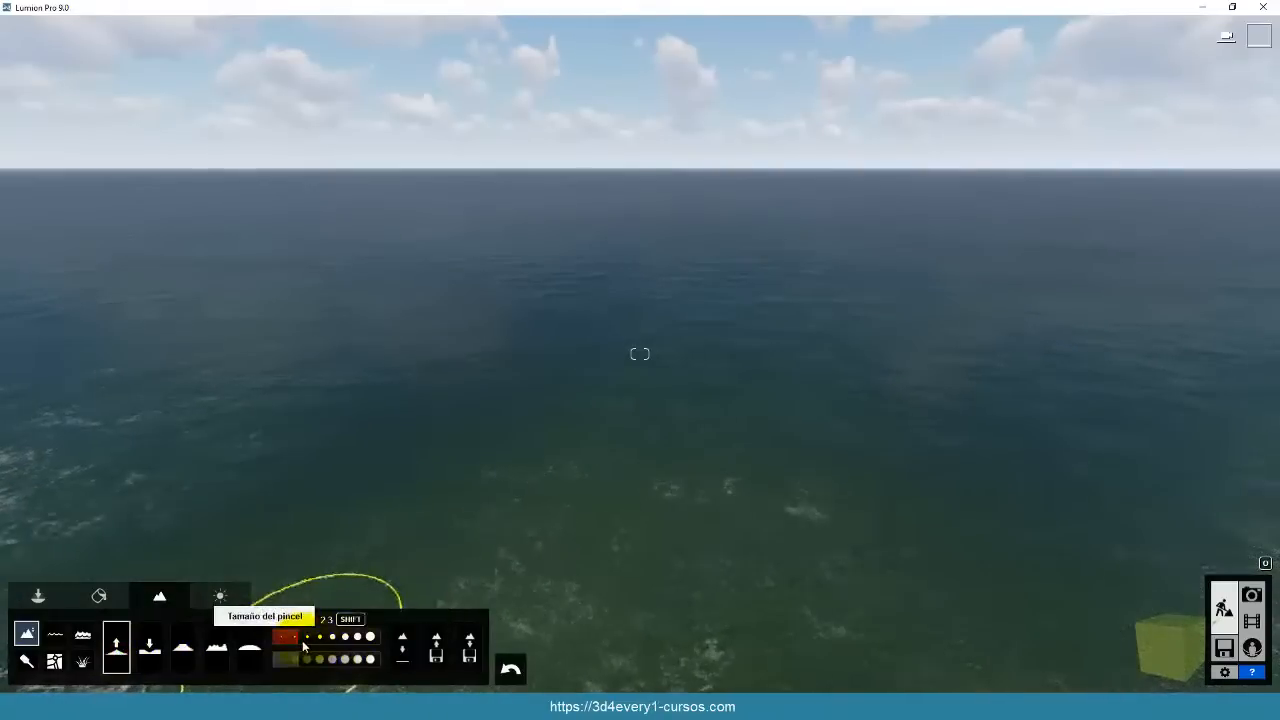
left_click_drag(300, 637, 358, 641)
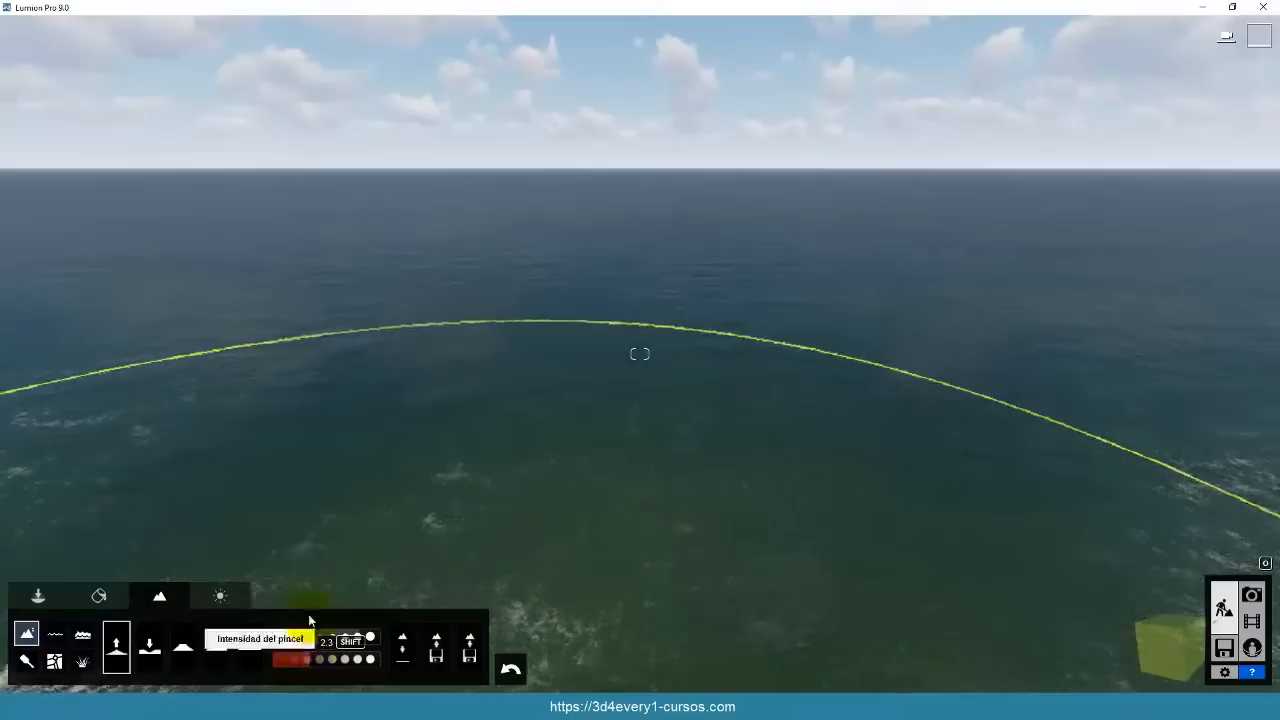
mouse_move(299, 253)
left_mouse_down()
mouse_move(452, 240)
mouse_move(954, 263)
mouse_move(657, 251)
mouse_move(294, 286)
mouse_move(712, 338)
mouse_move(590, 190)
left_mouse_up()
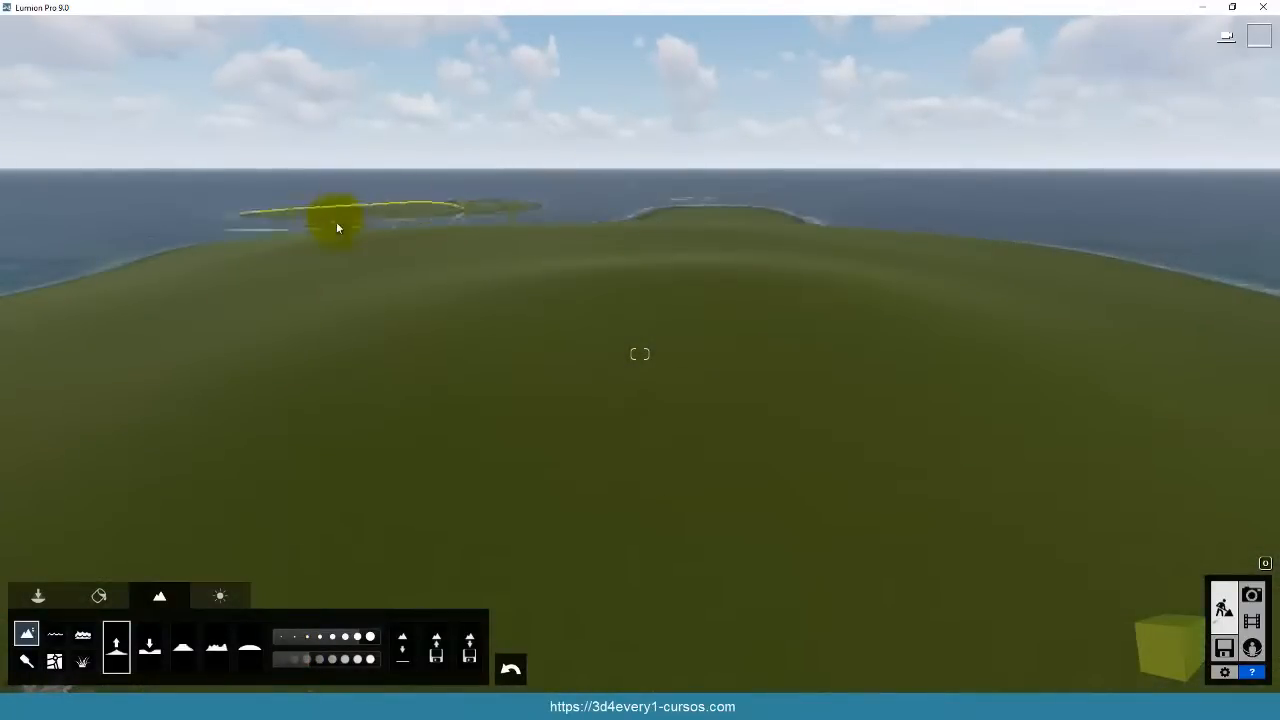
left_click_drag(337, 227, 543, 216)
key("s")
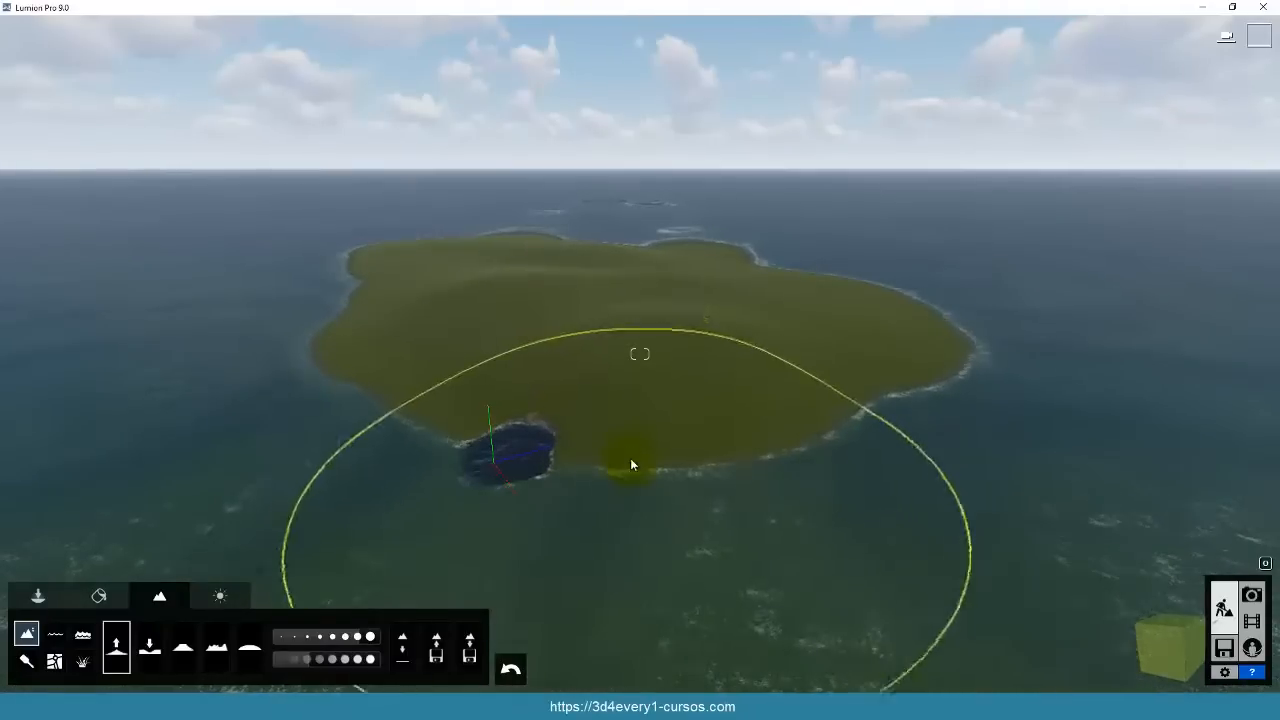
Inspect the island's shoreline up close and slightly increase the ocean's wave intensity.
left_click(83, 634)
key("w")
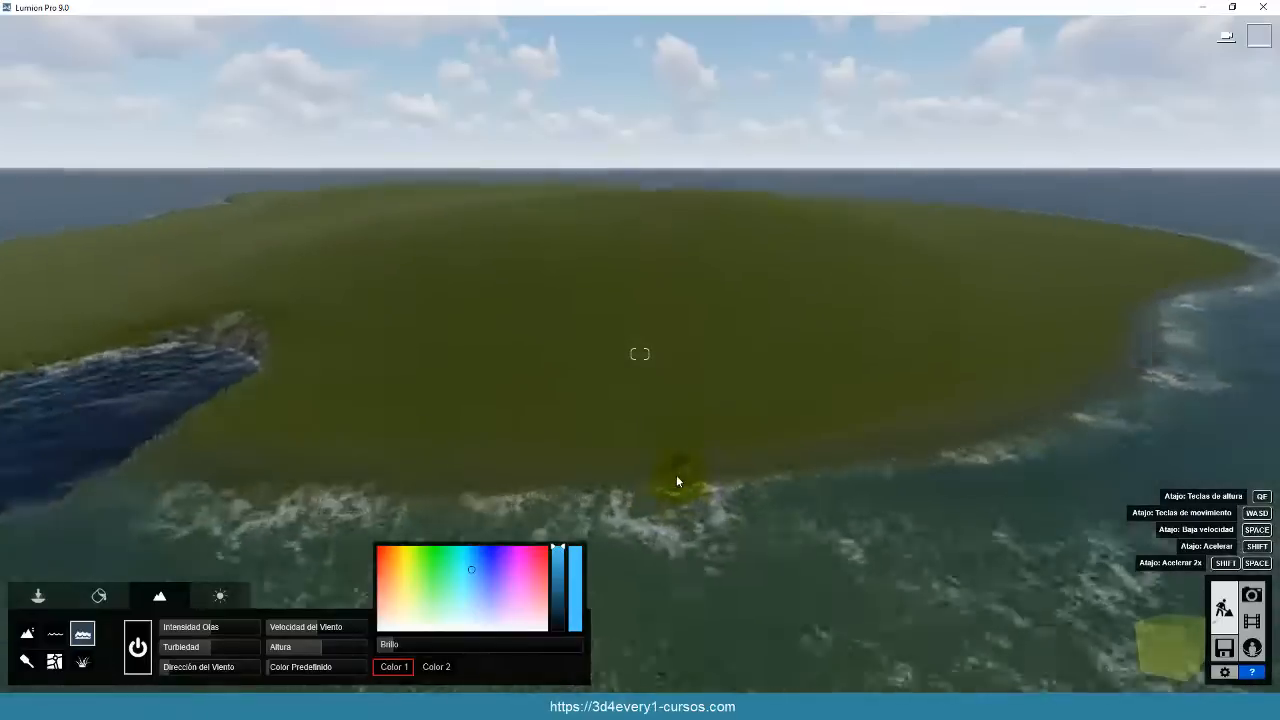
key("s")
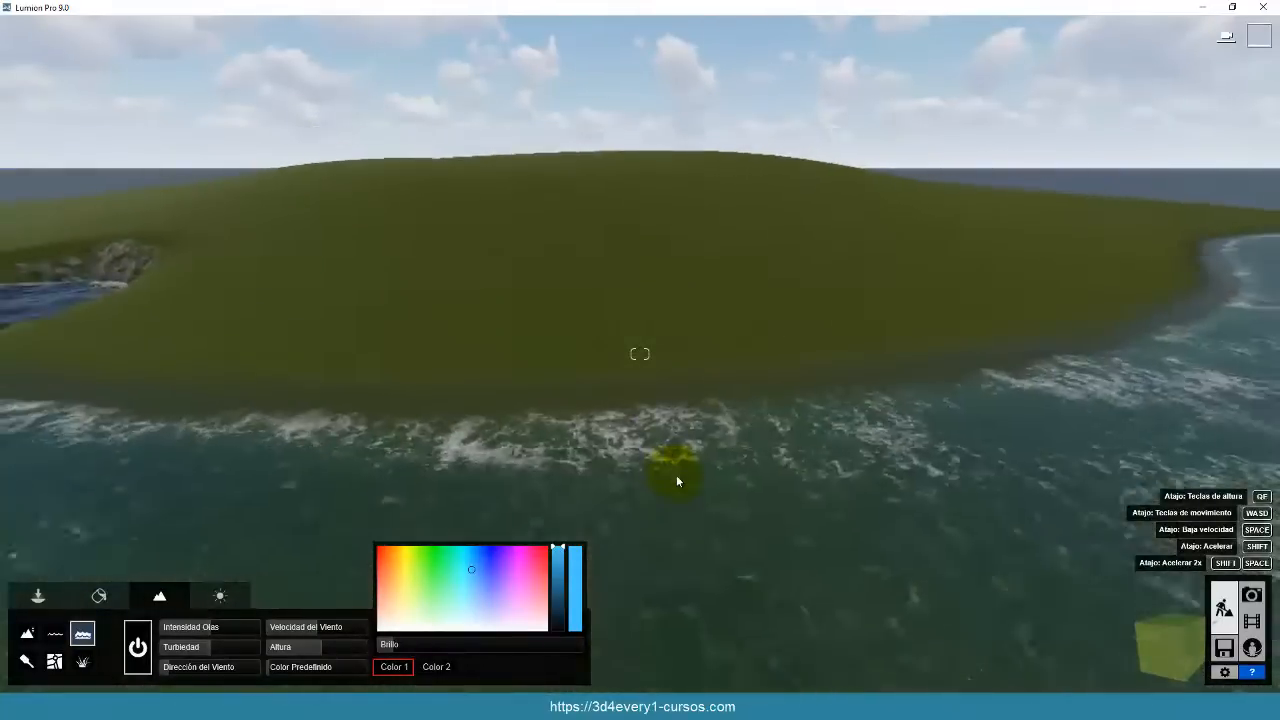
right_click_drag(722, 480, 707, 480)
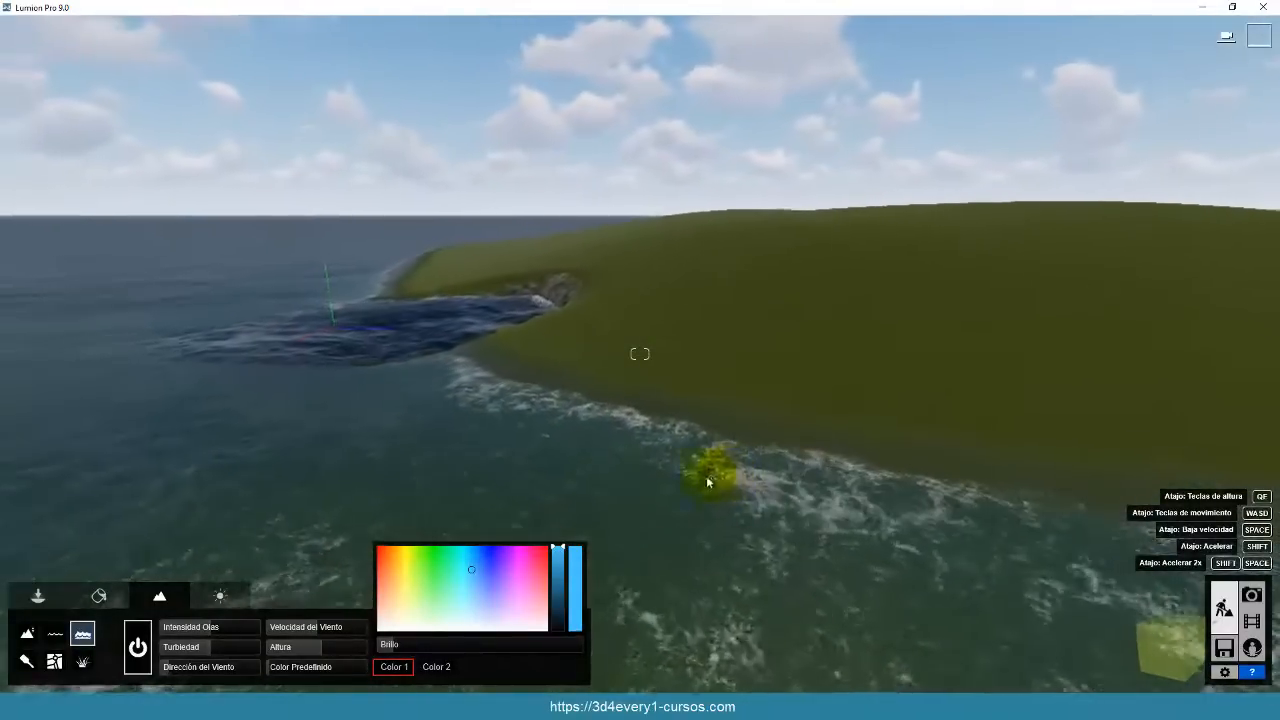
mouse_move(212, 627)
left_mouse_down()
mouse_move(229, 632)
mouse_move(179, 630)
mouse_move(216, 629)
left_mouse_up()
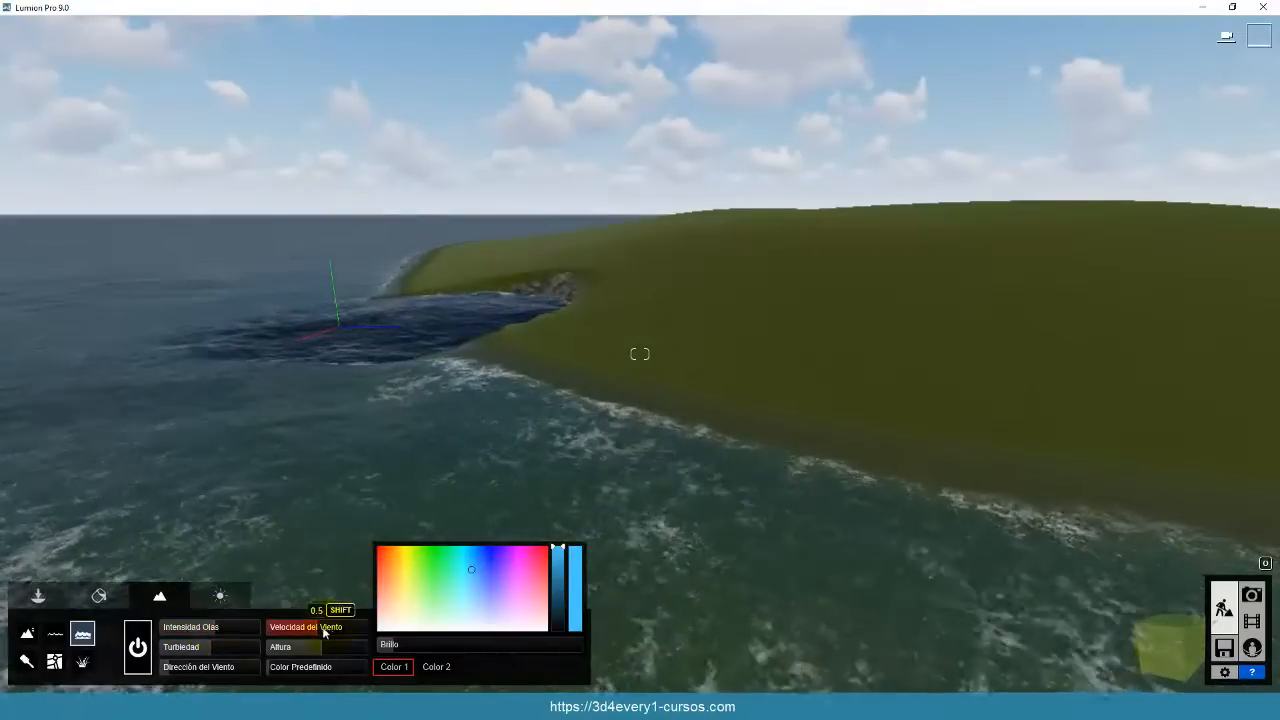
Slightly increase the ocean's wind speed and adjust its height, trying -9.0 and 1.0.
mouse_move(320, 632)
left_mouse_down()
mouse_move(351, 632)
mouse_move(271, 632)
mouse_move(324, 634)
mouse_move(321, 651)
left_mouse_up()
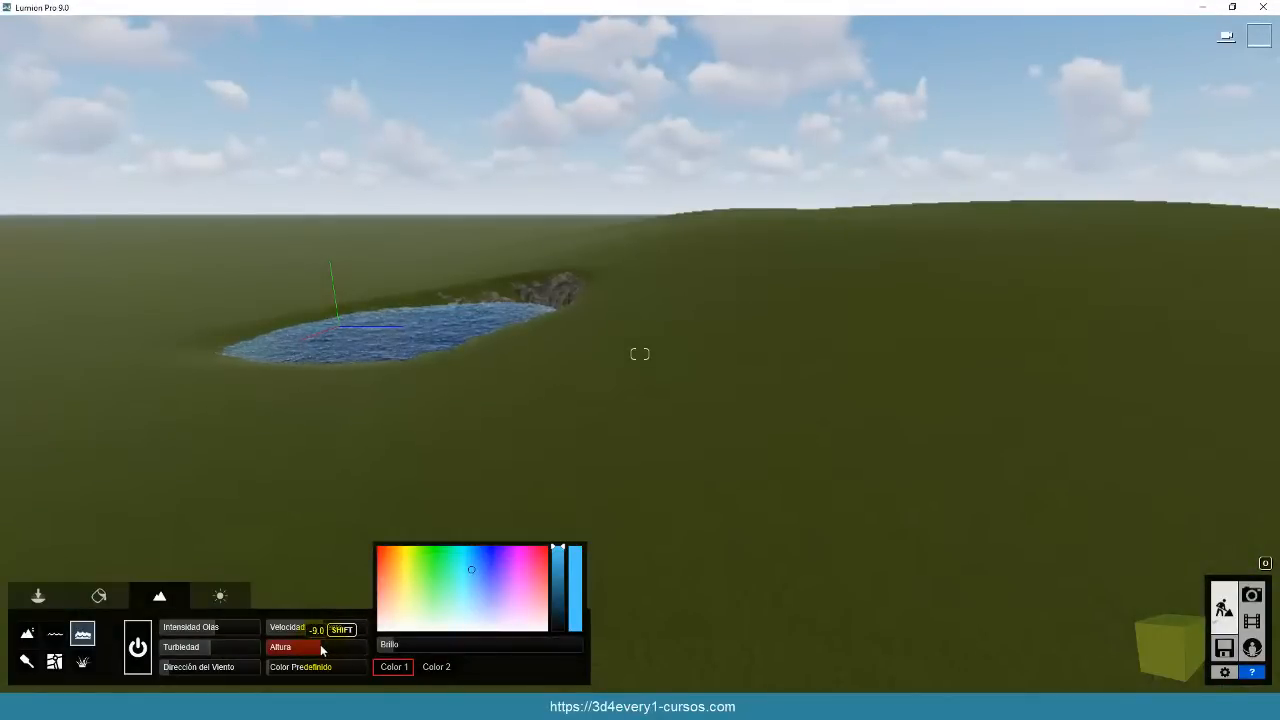
left_click_drag(320, 650, 315, 650)
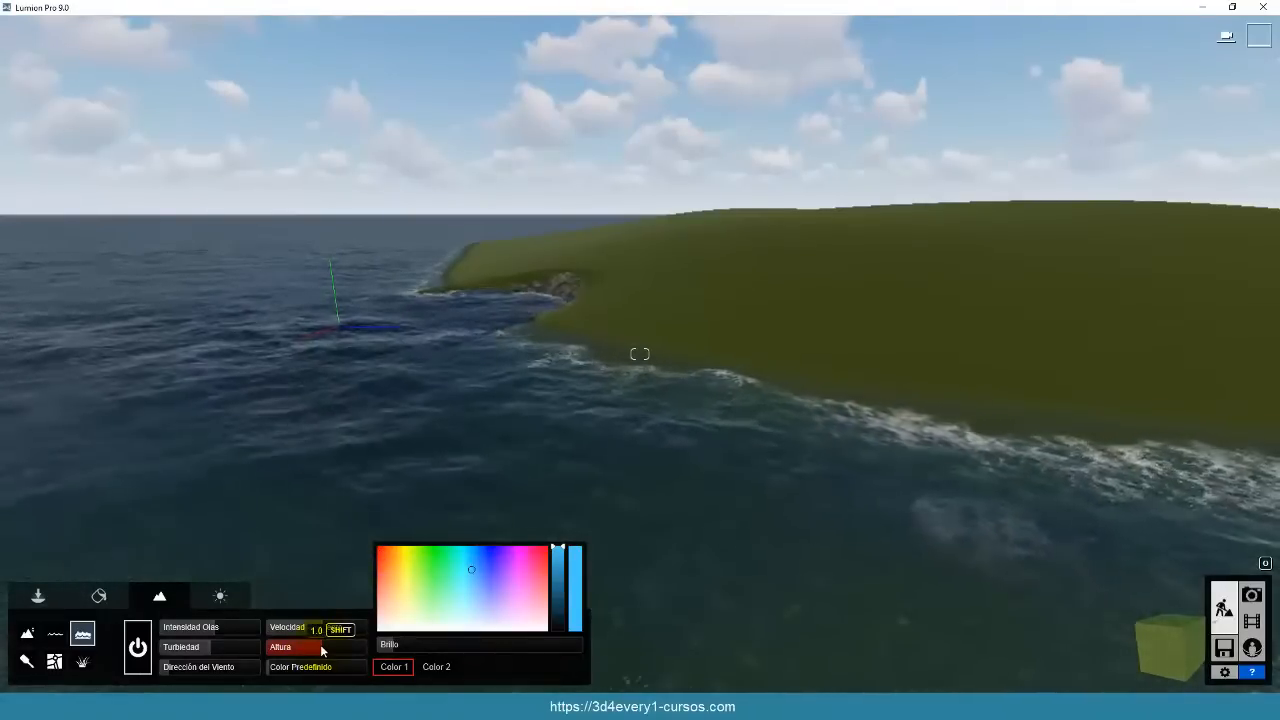
mouse_move(324, 650)
left_mouse_down()
mouse_move(347, 651)
mouse_move(277, 651)
mouse_move(323, 650)
left_mouse_up()
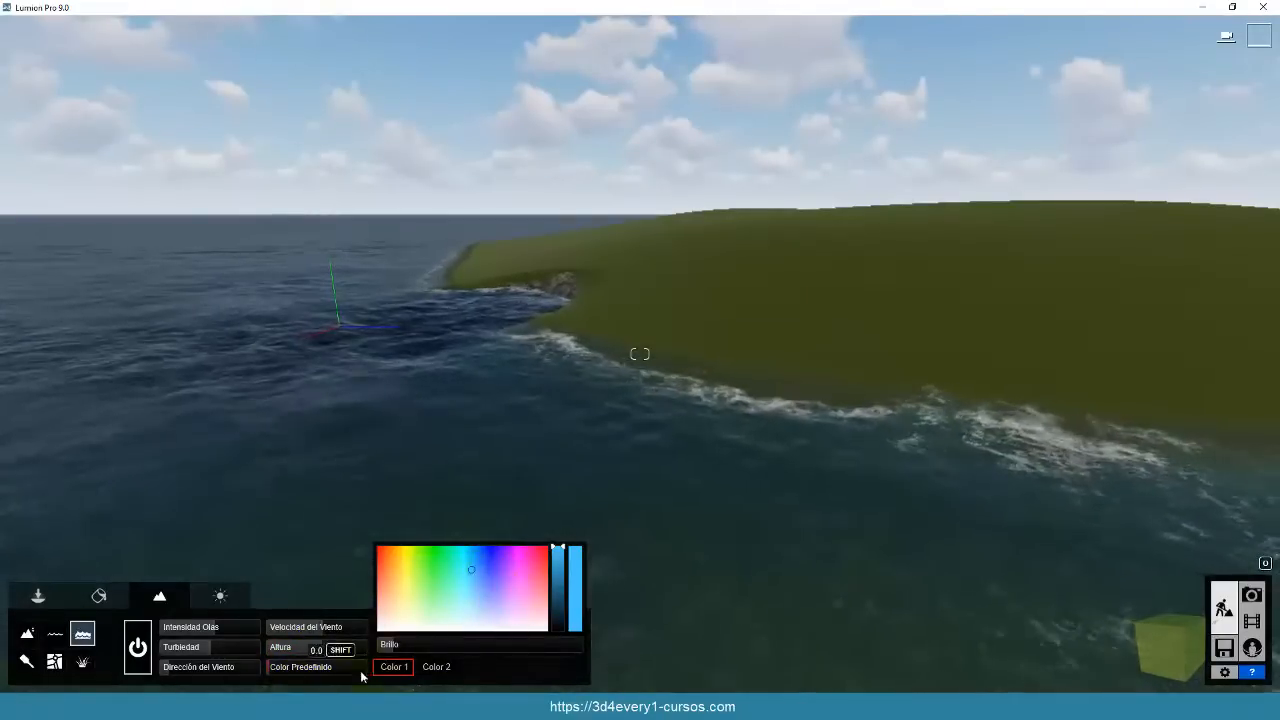
Choose Color 2 for the ocean and set the predefined colour (Color Predefinido) to 0.1, then 0.8.
left_click(441, 667)
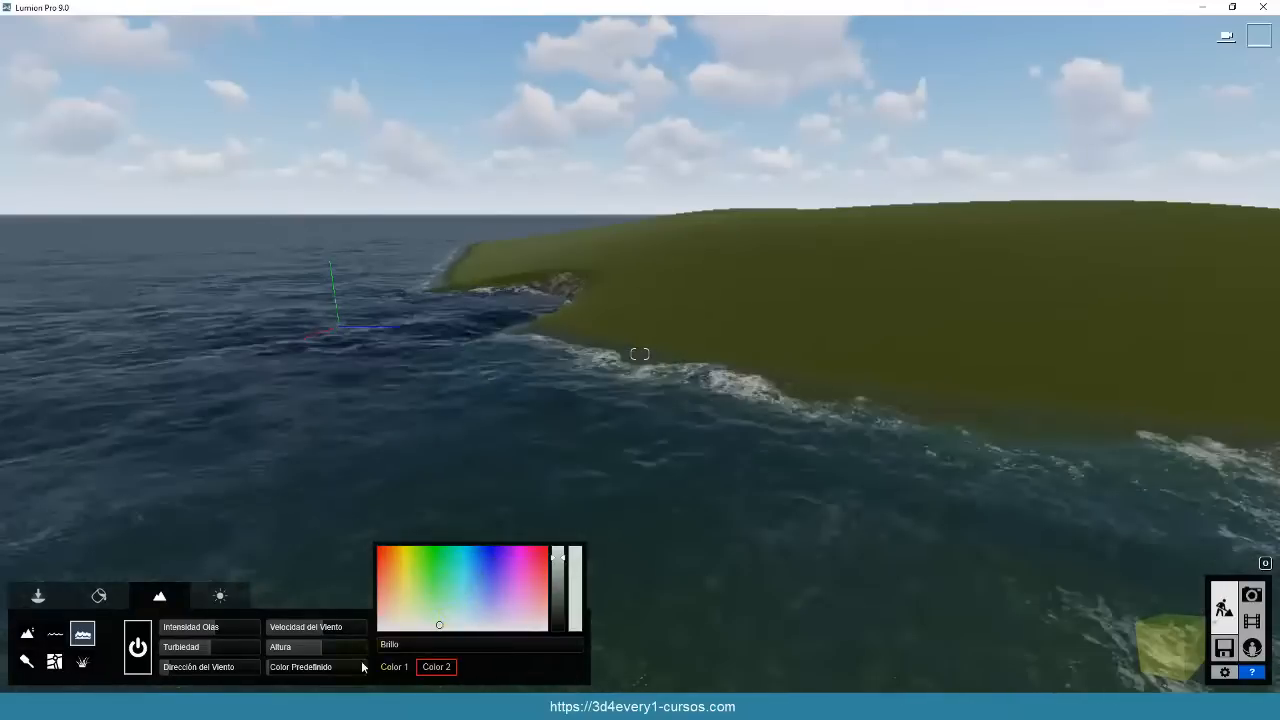
left_click(278, 668)
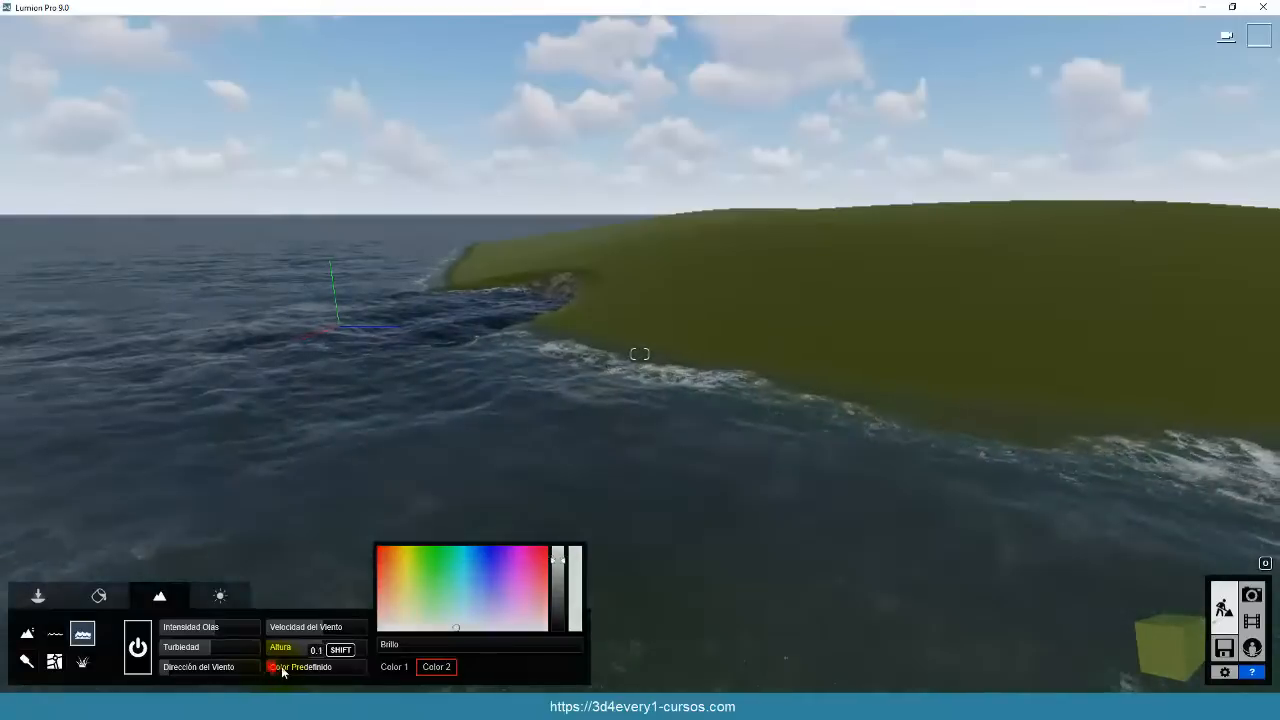
left_click(302, 668)
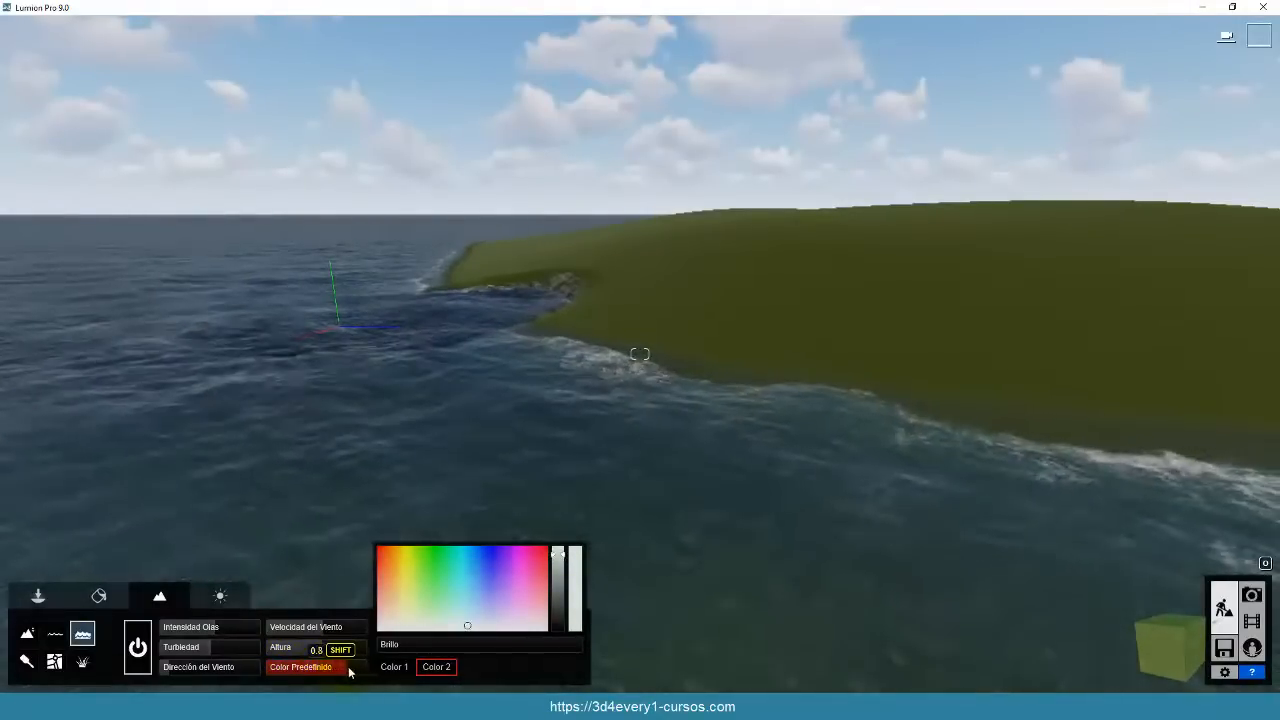
Adjust the ocean's predefined colour (Color Predefinido) to 0.1 and its wind direction slightly higher, and turn the ocean off.
left_click(305, 668)
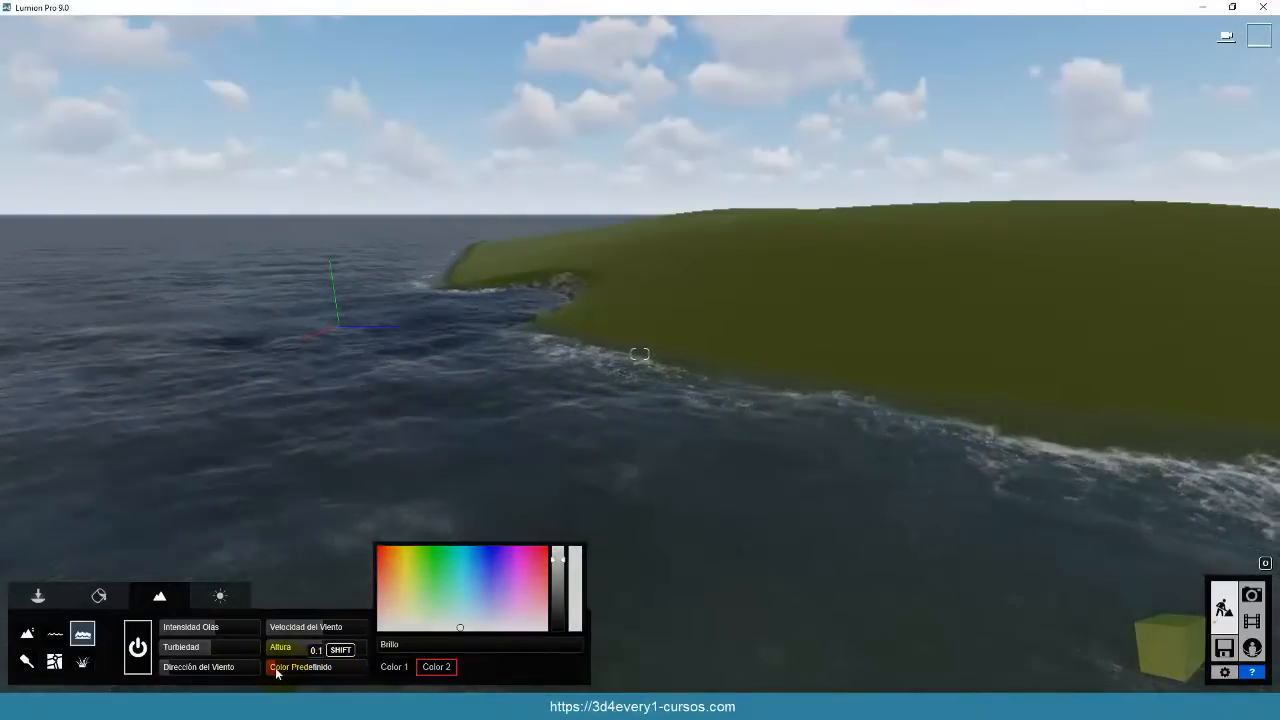
left_click(275, 668)
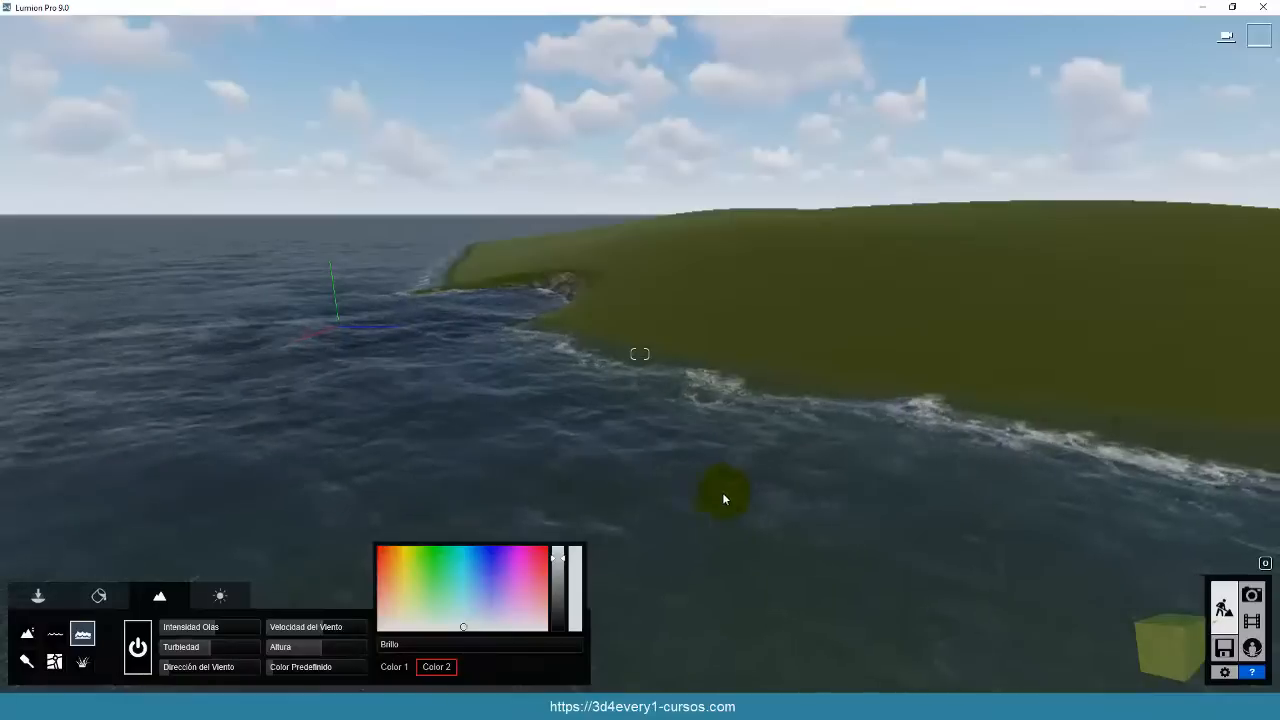
left_click_drag(184, 671, 197, 671)
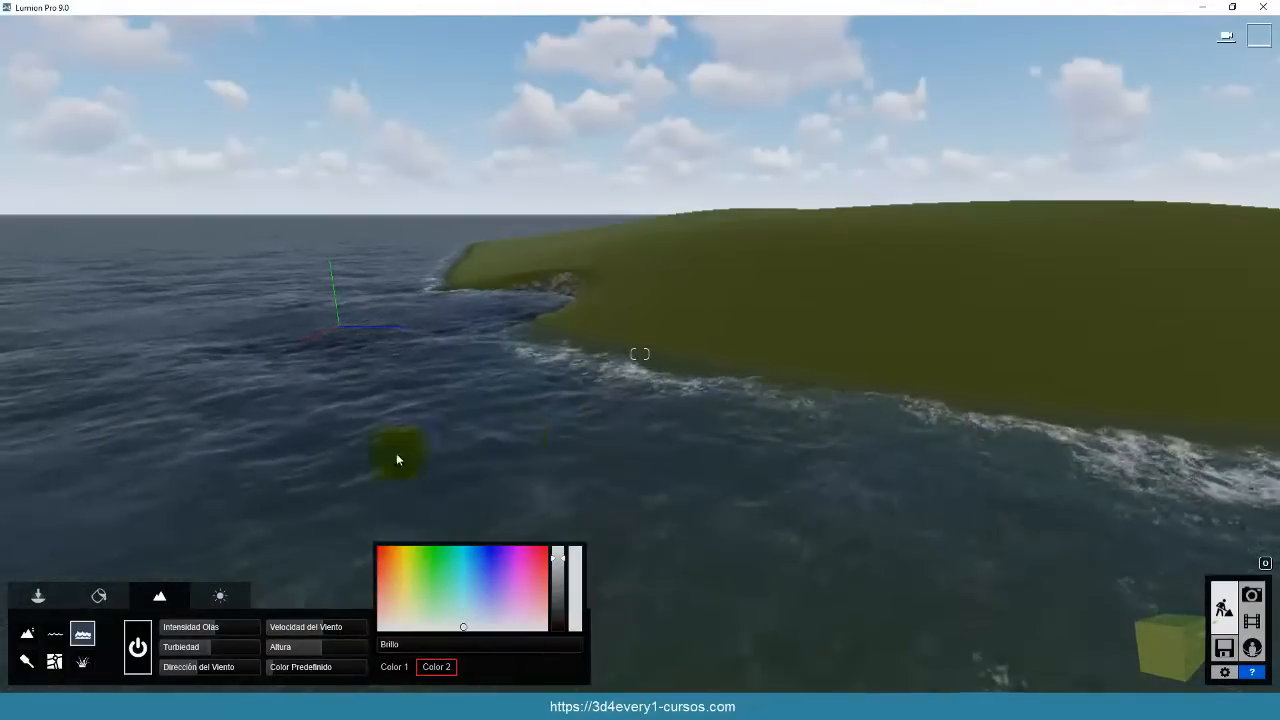
left_click(138, 650)
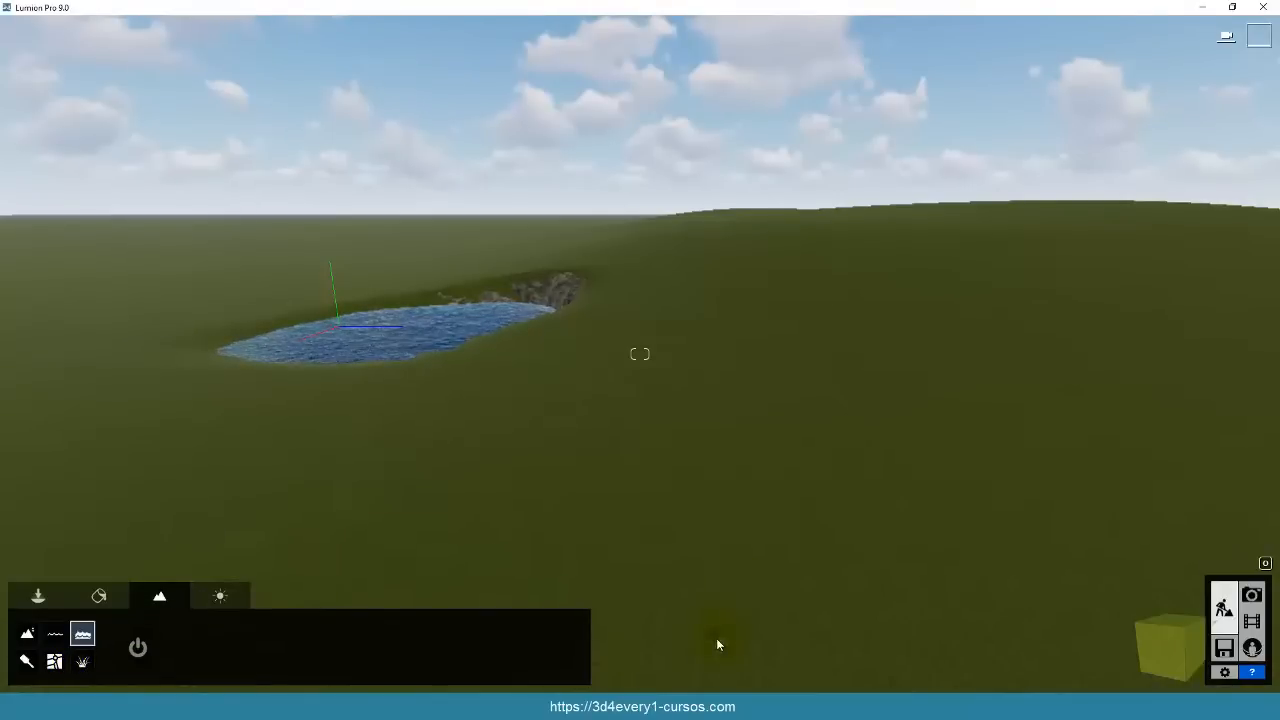
Turn on landscape grass on the hillside and adjust its height (Altura de hierba) and wildness (Hierba salvaje), trying 1.0 and 0.2.
scroll(717, 640, "up", 3)
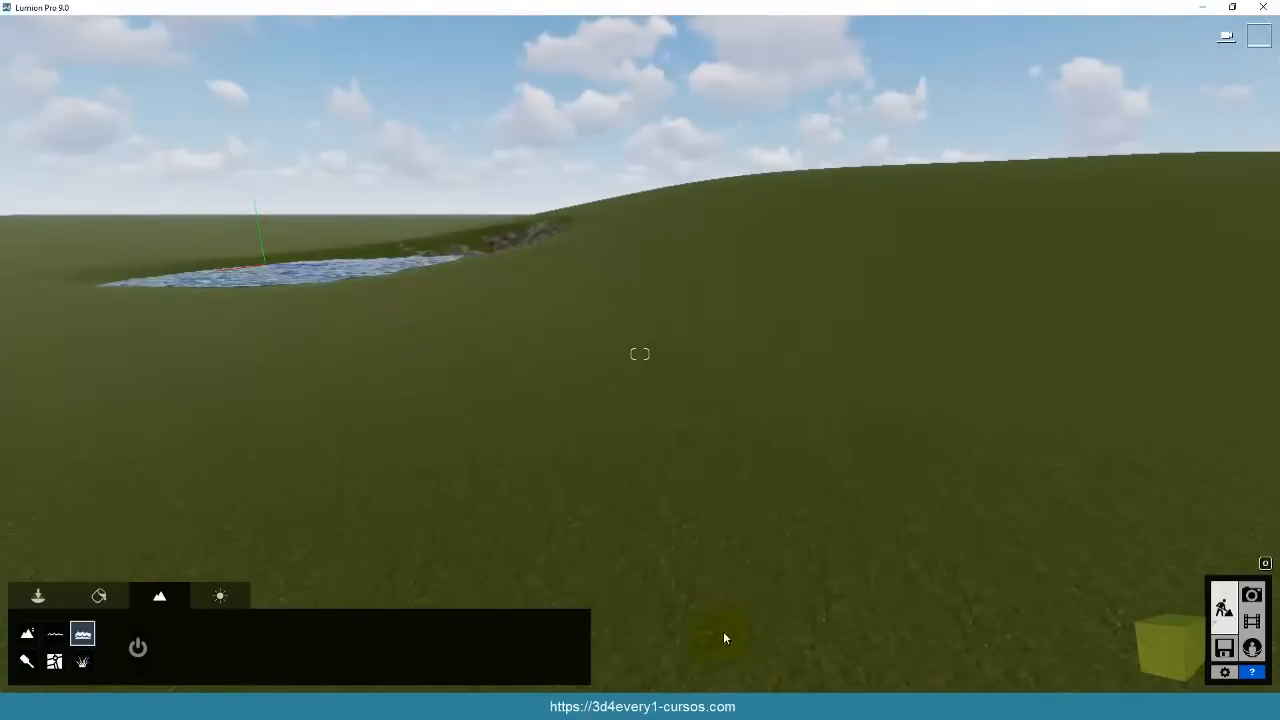
scroll(724, 636, "up", 3)
scroll(774, 645, "up", 3)
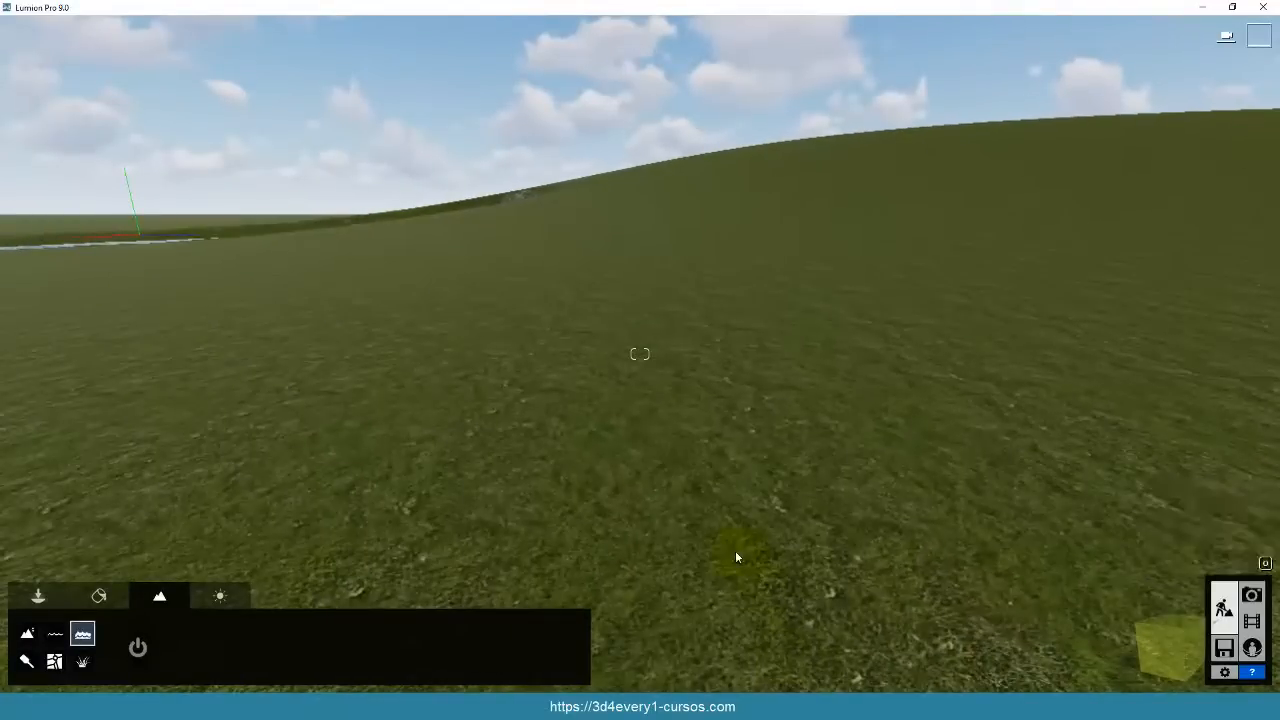
scroll(735, 555, "up", 3)
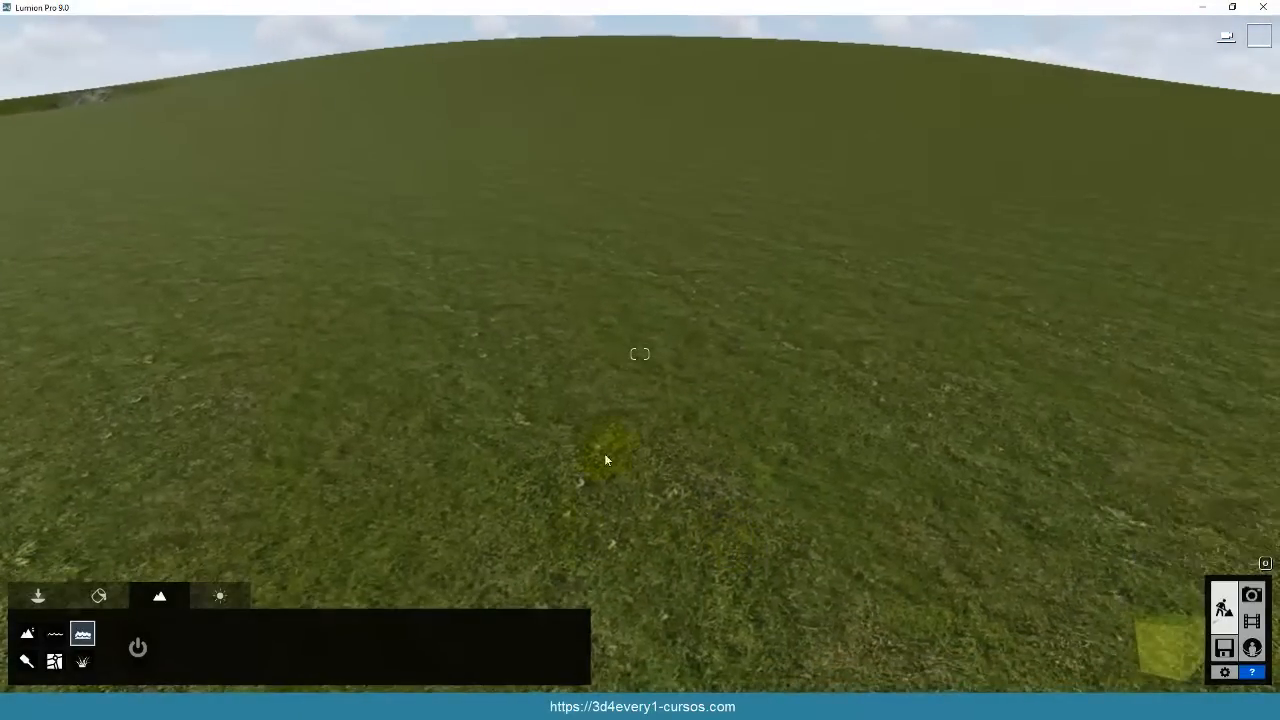
left_click(137, 650)
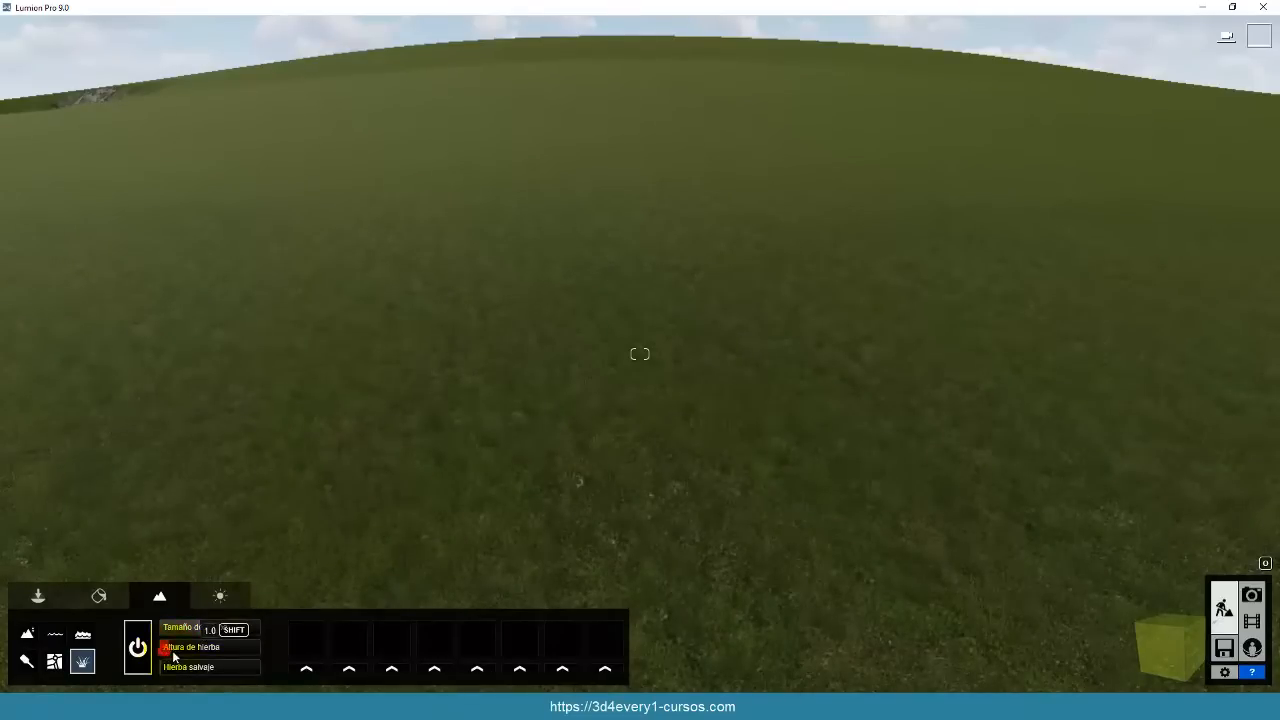
left_click_drag(254, 655, 194, 656)
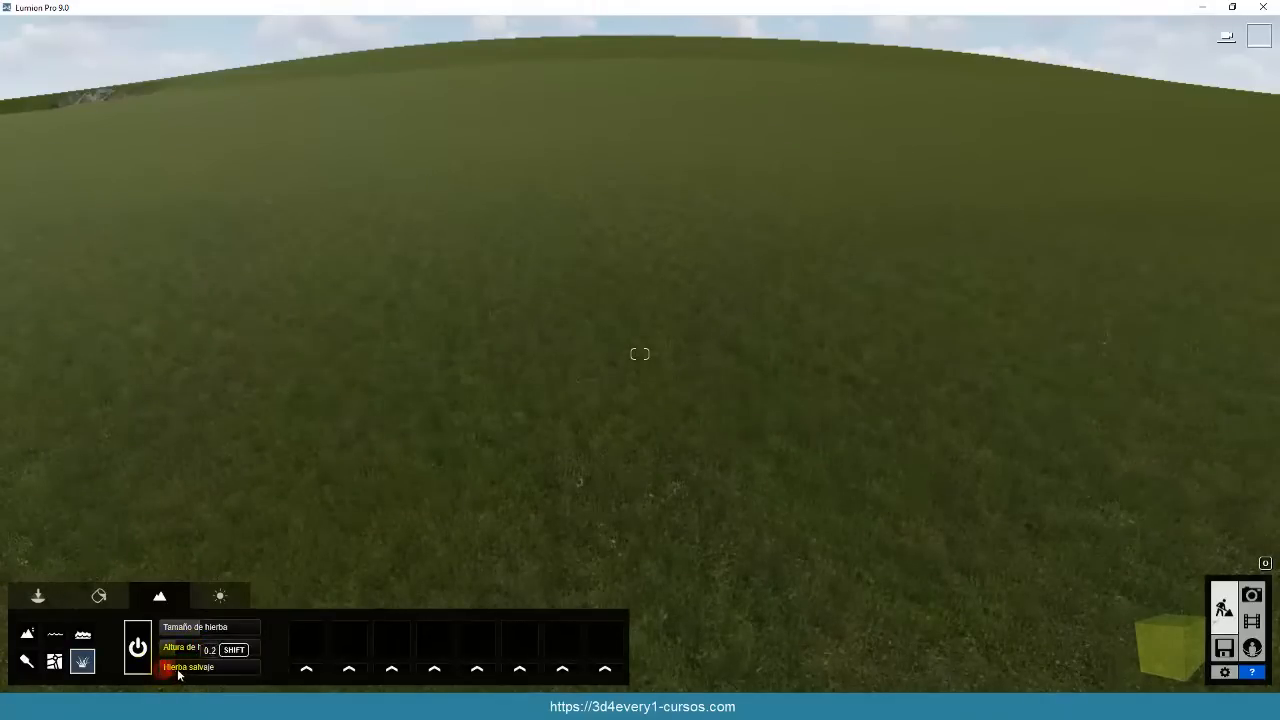
mouse_move(199, 675)
left_mouse_down()
mouse_move(180, 674)
mouse_move(213, 675)
left_mouse_up()
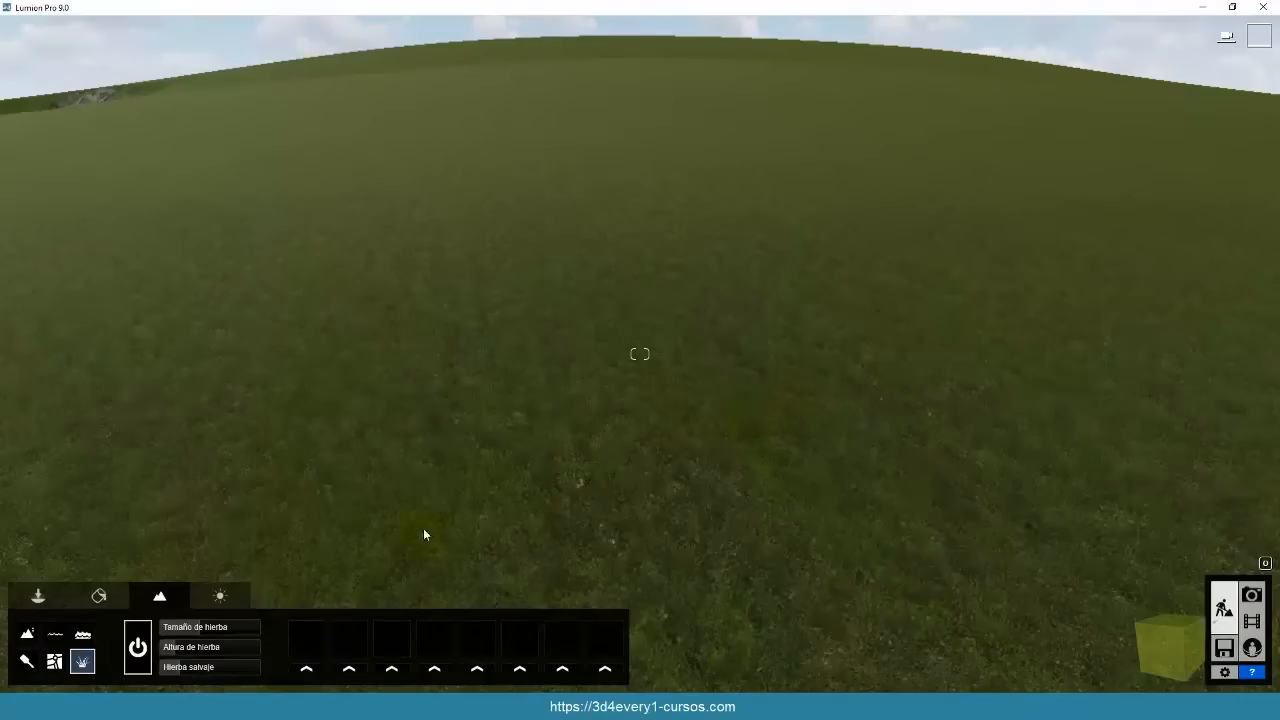
Scatter the large grey stone through the first grass slot and adjust its spread, scale and random size, trying Tamaño Aleatorio 0.5.
left_click(307, 669)
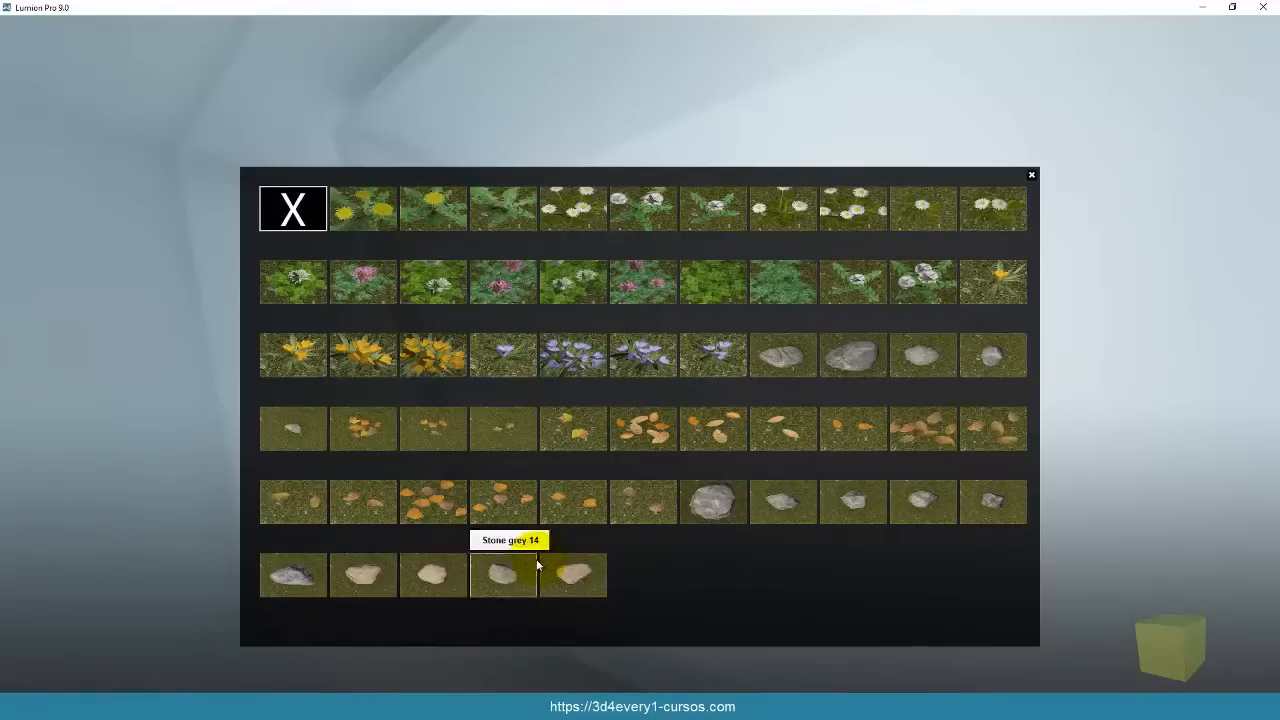
left_click(716, 507)
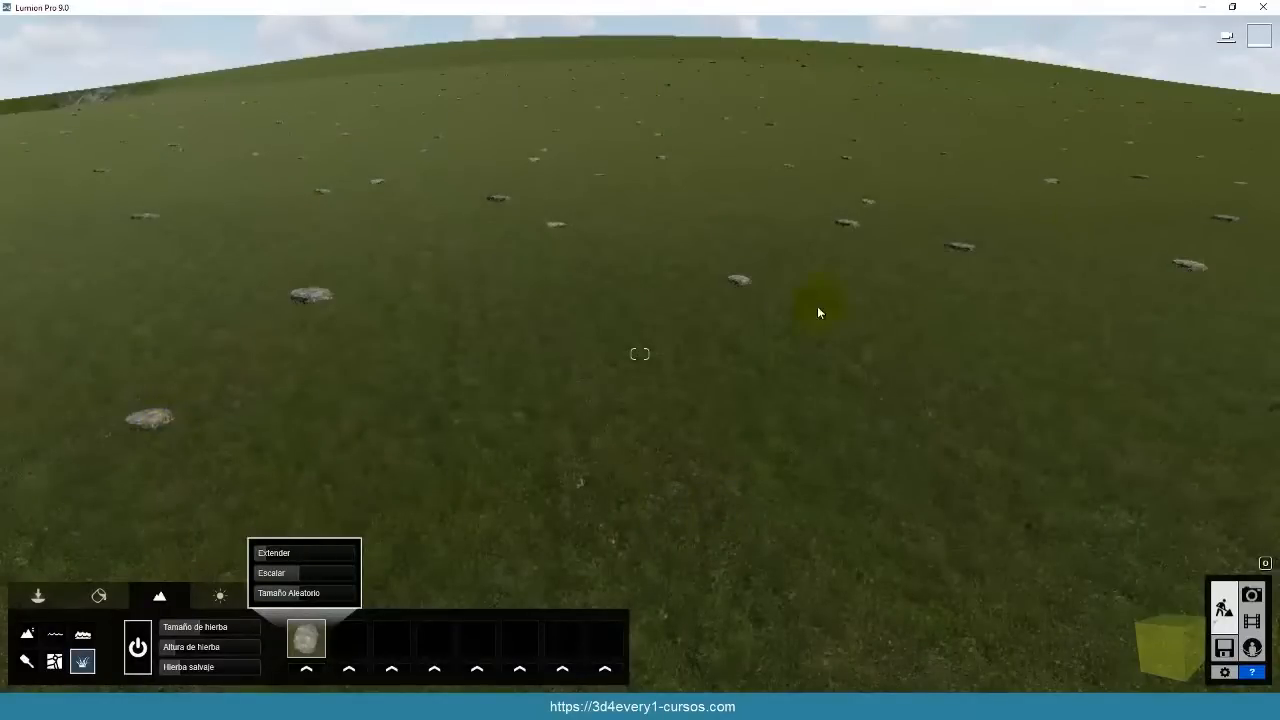
left_click(269, 552)
left_click_drag(274, 557, 300, 601)
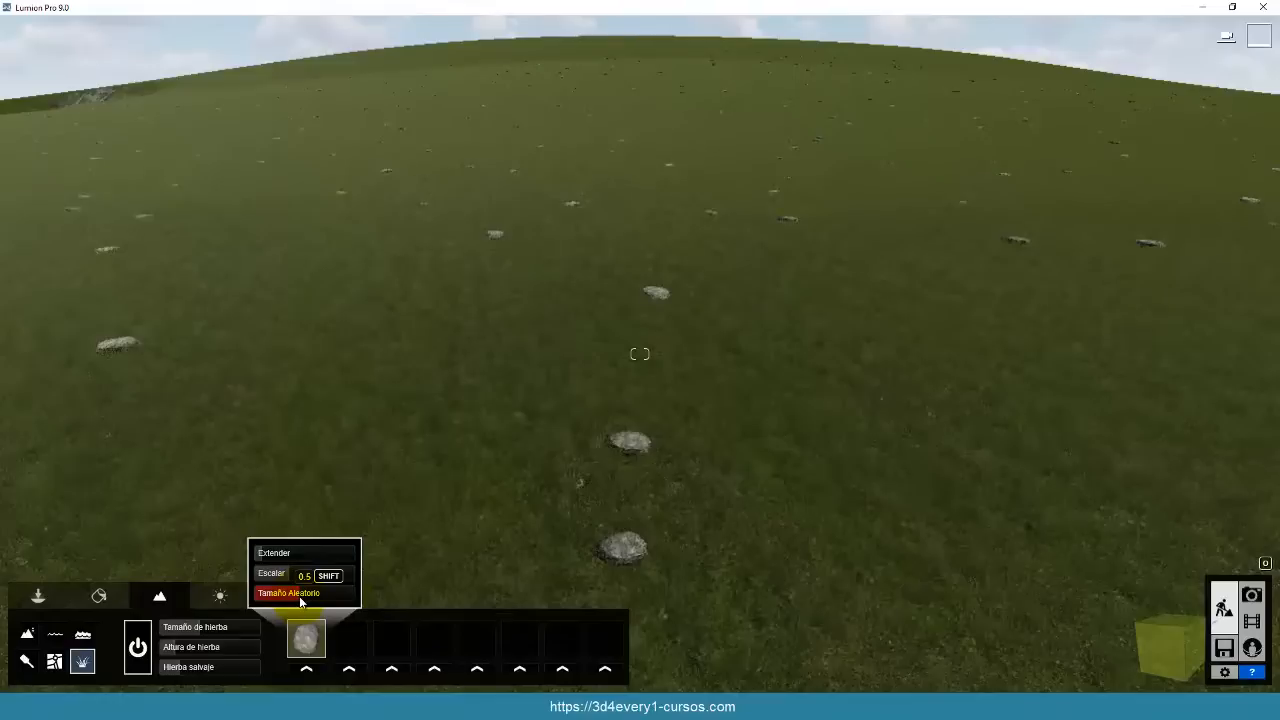
left_click_drag(268, 559, 272, 560)
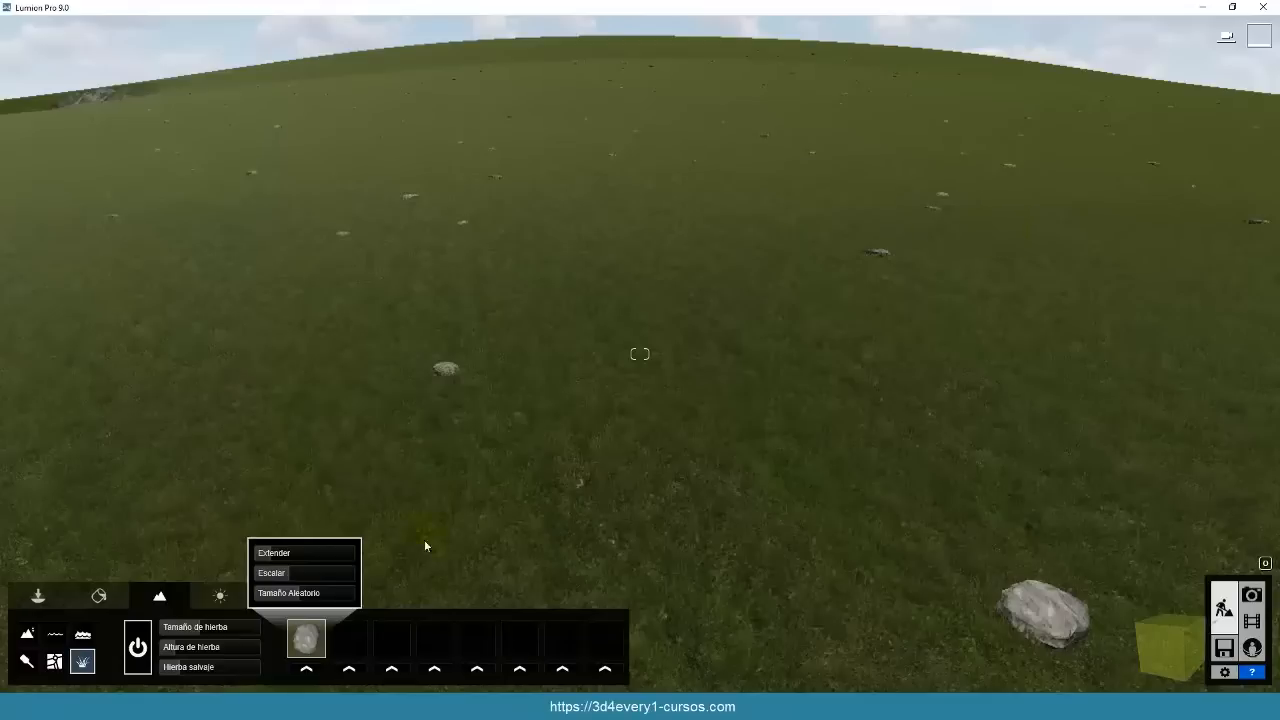
Add the flowerless leafy green plant to the second grass slot and reduce its spread (Extender) and scale (Escalar).
left_click(344, 672)
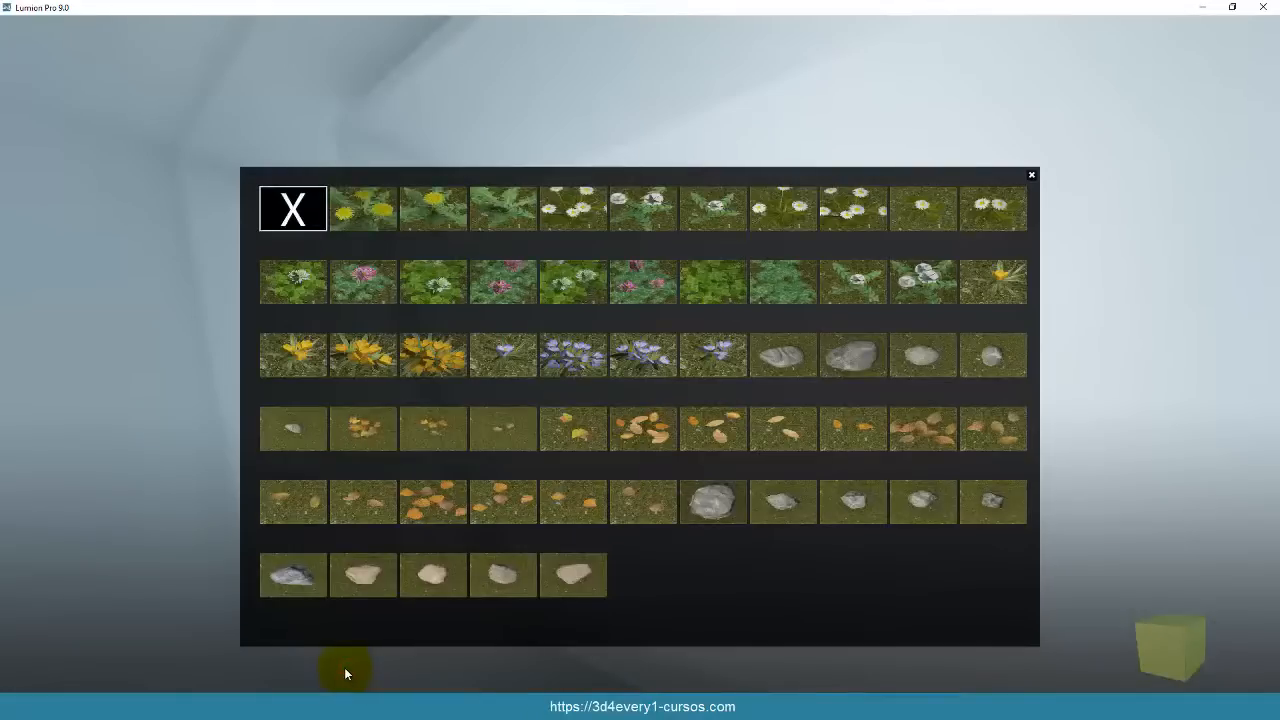
left_click(515, 205)
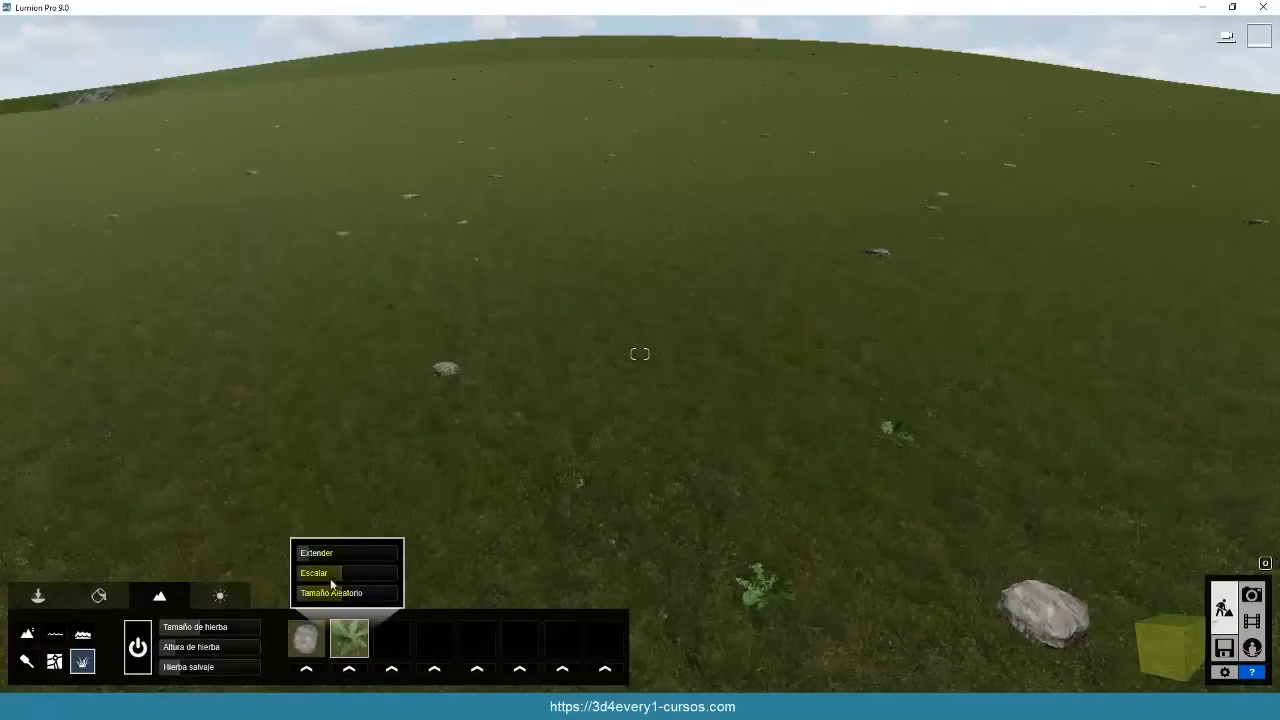
left_click_drag(308, 560, 322, 575)
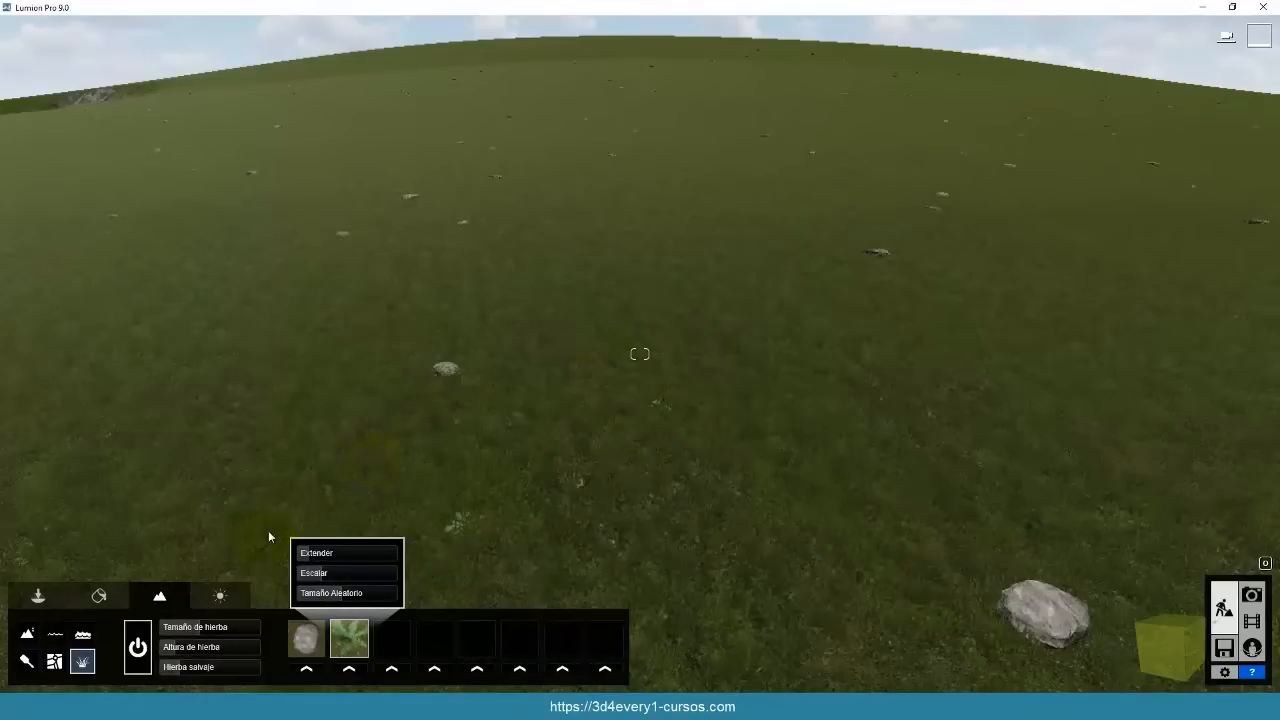
Place a Wild Grass Single from the second page of the nature library's grasses at the large stone in the foreground.
left_click(40, 595)
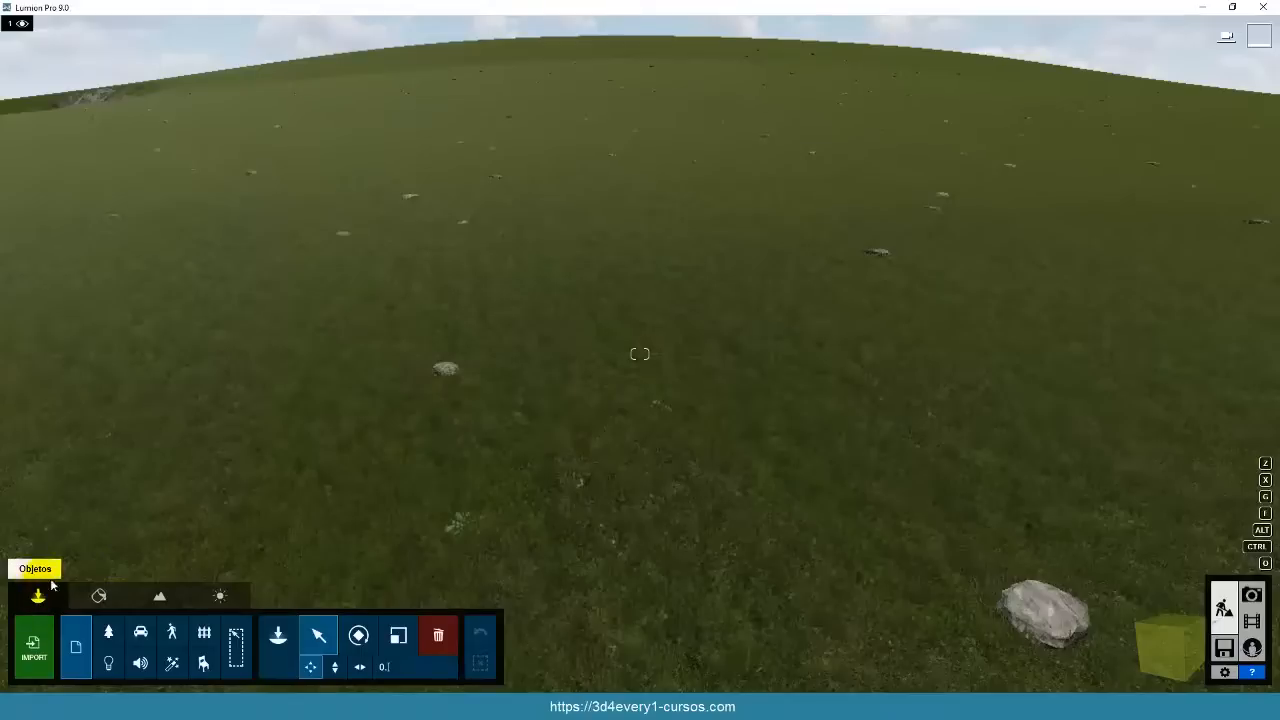
left_click(110, 633)
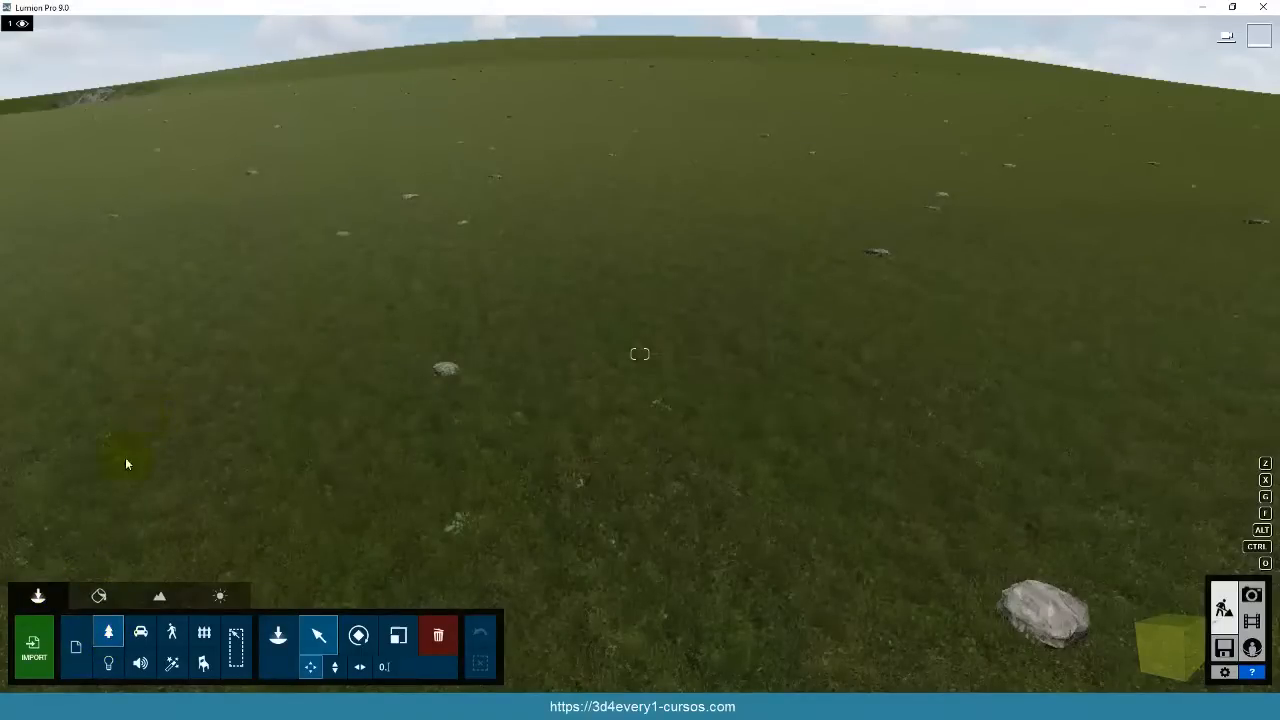
left_click(278, 636)
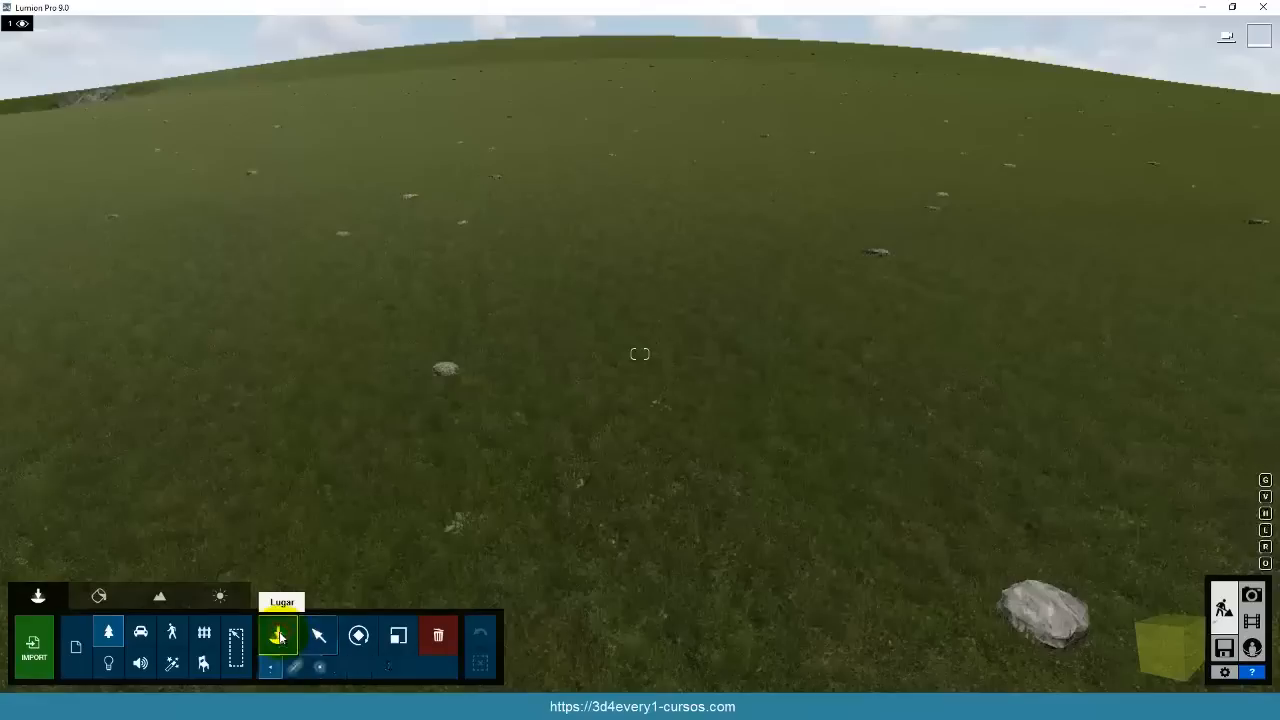
left_click(280, 636)
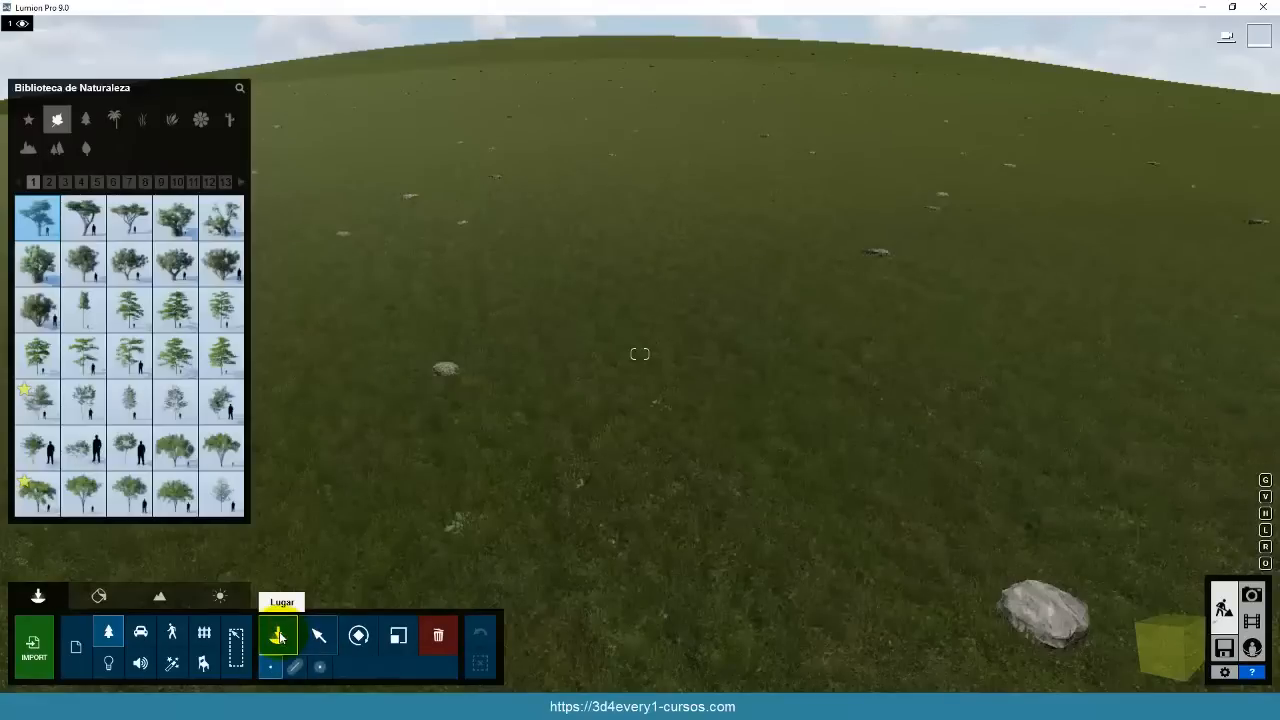
left_click(174, 122)
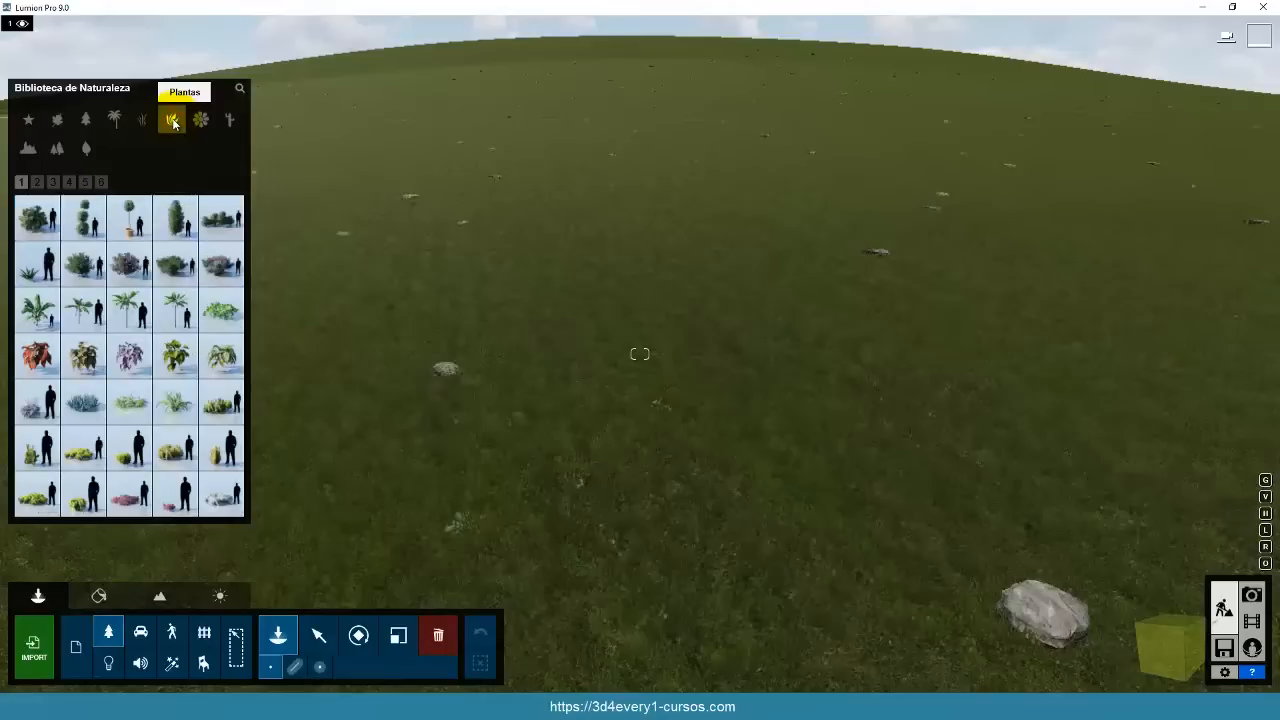
left_click(101, 182)
left_click(86, 182)
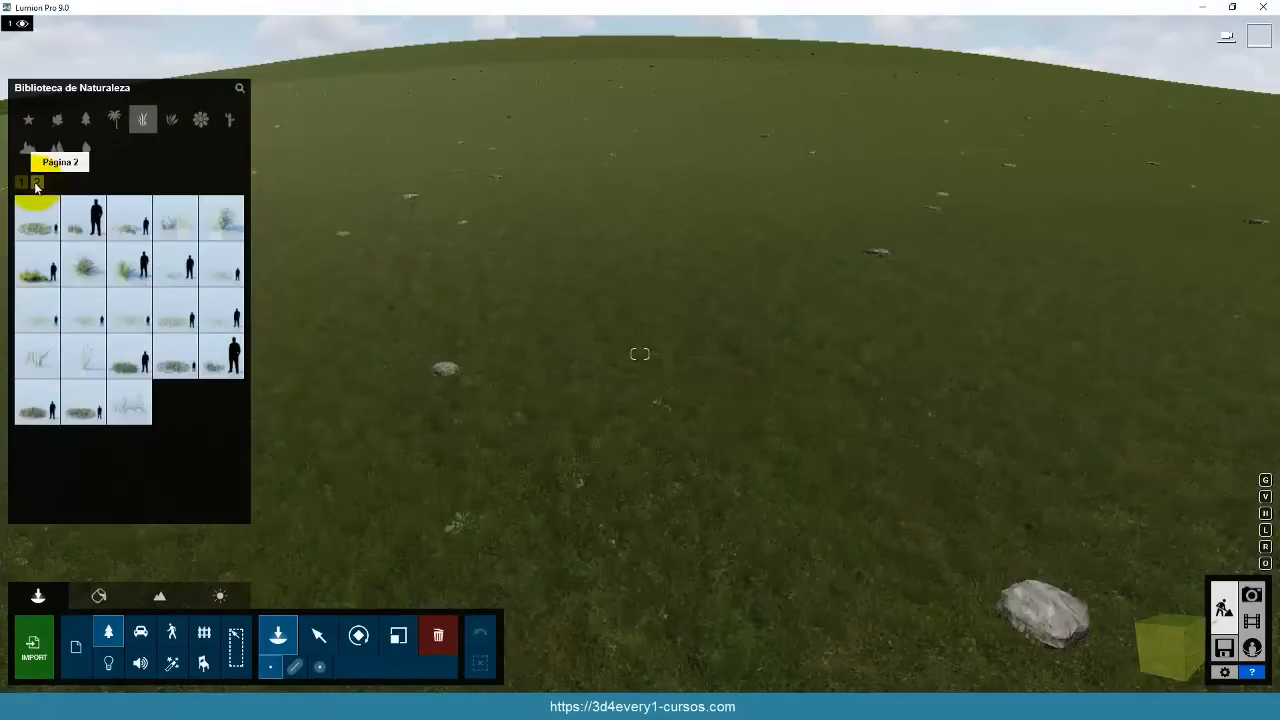
left_click(129, 410)
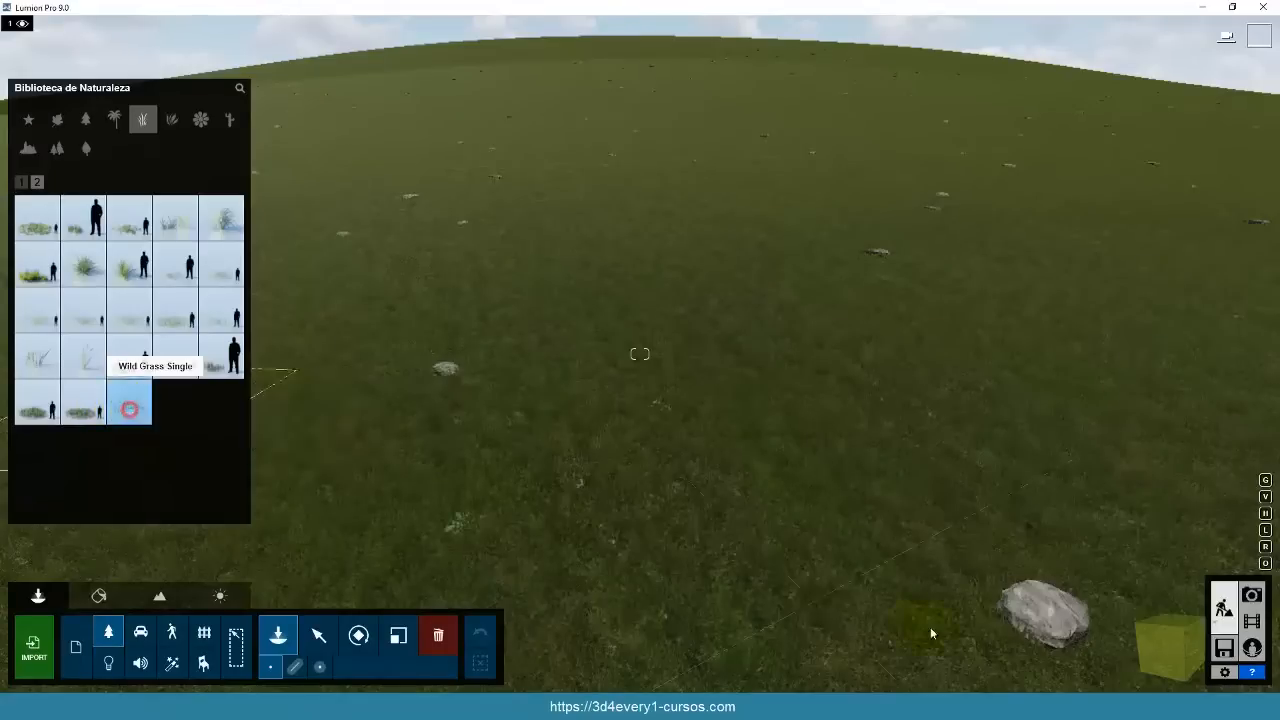
left_click(1026, 608)
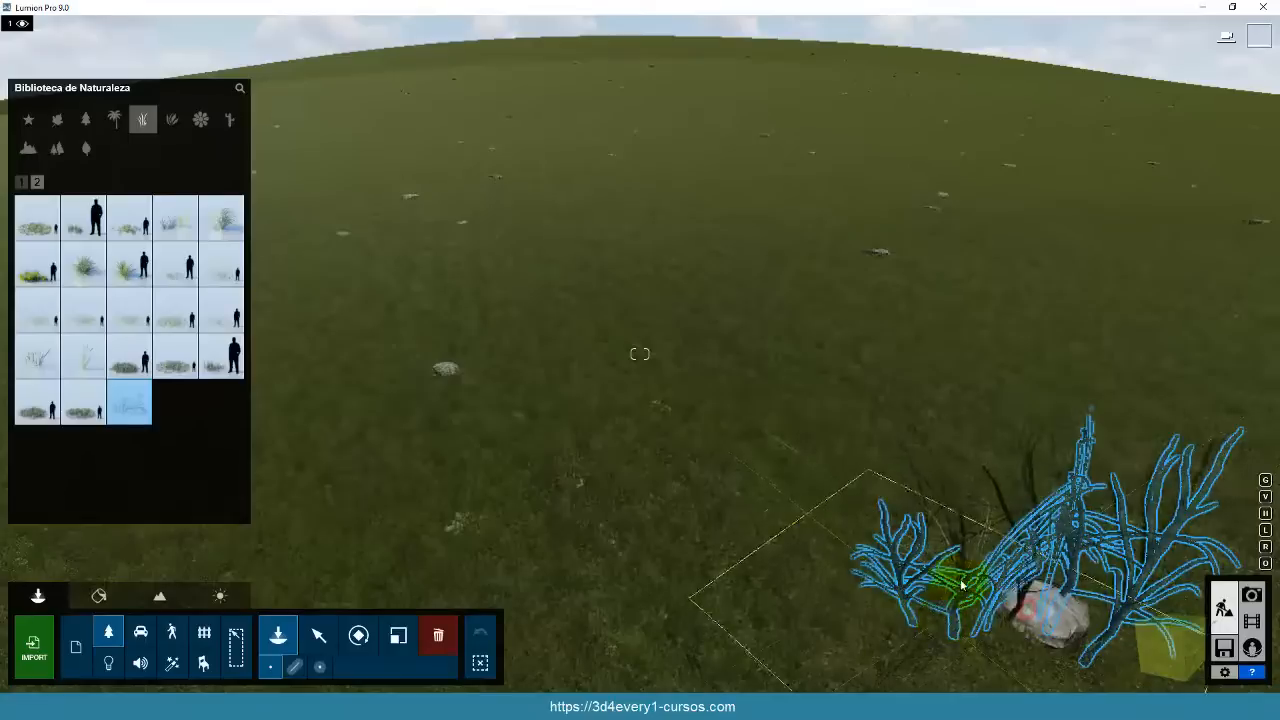
Scale down the Wild Grass Single and move it just behind the large stone.
left_click(397, 638)
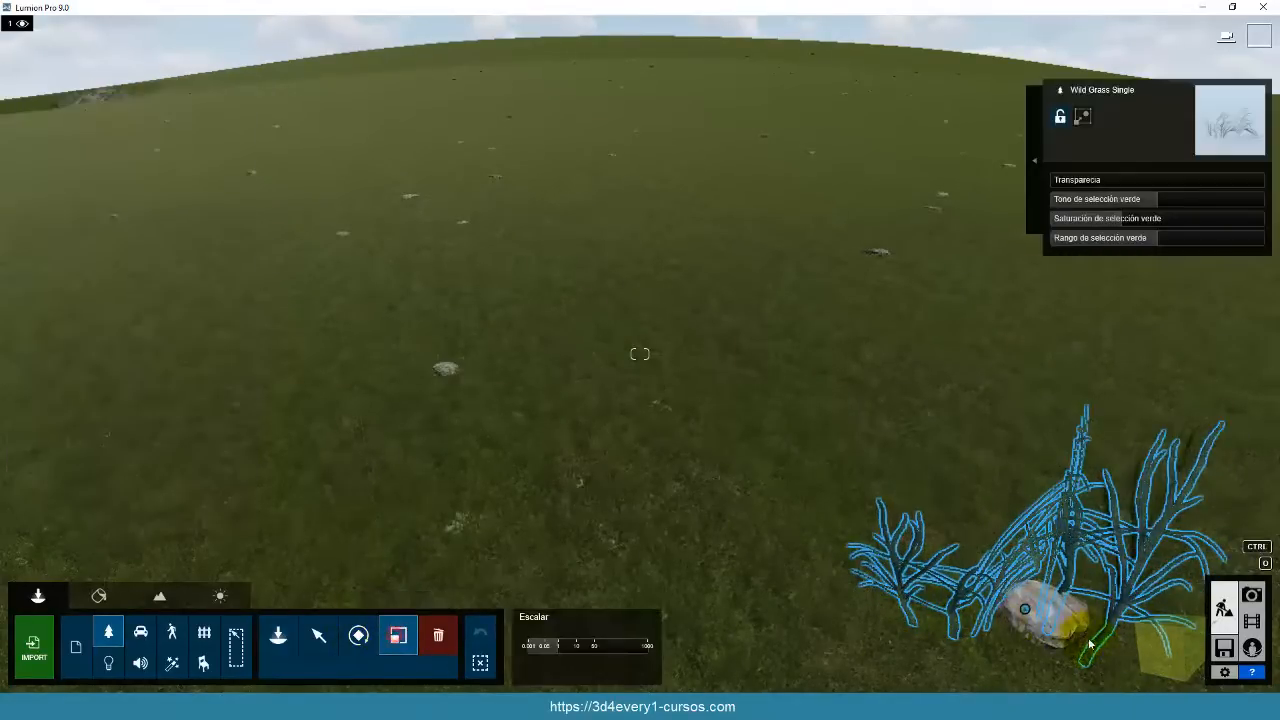
left_click_drag(1026, 624, 1029, 634)
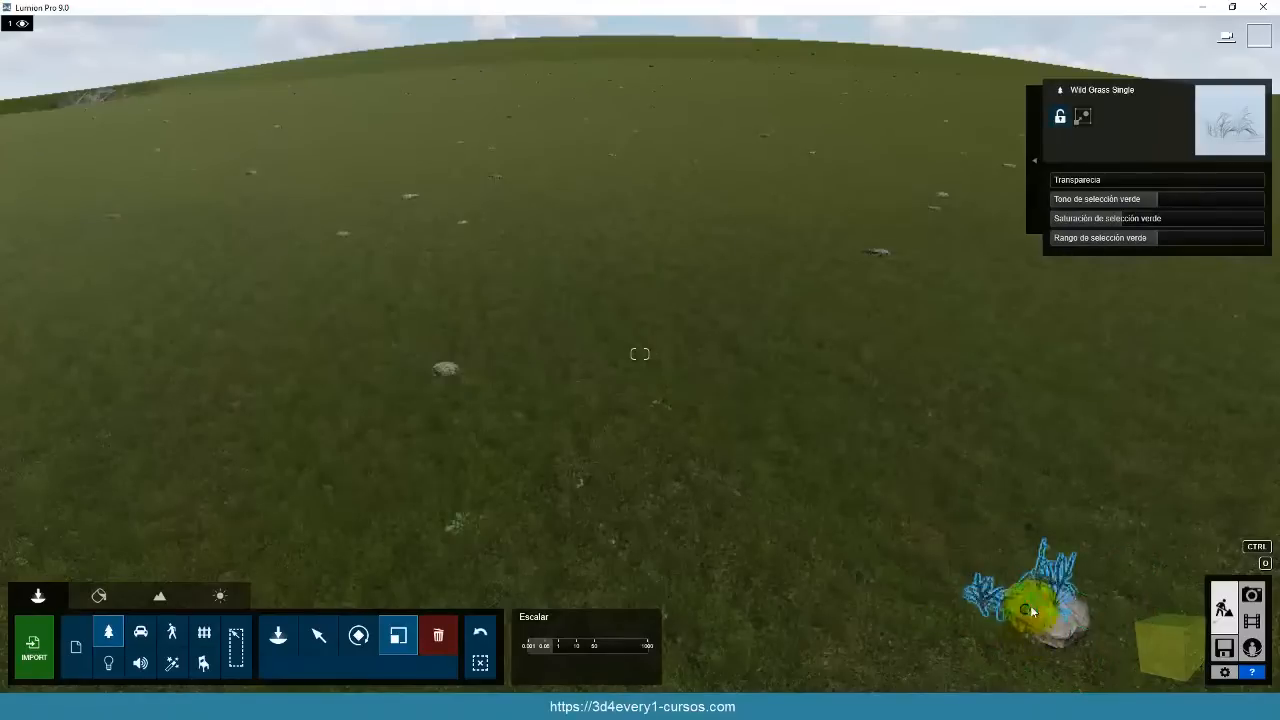
left_click(318, 636)
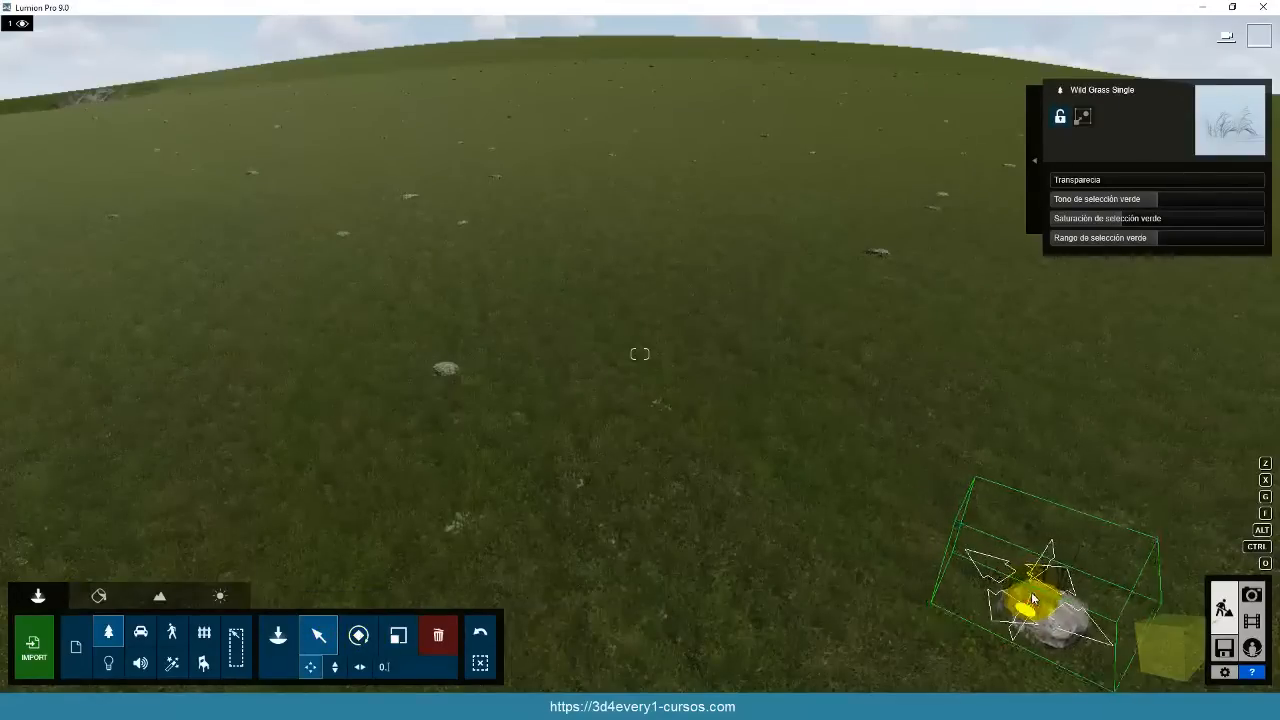
left_click(891, 604)
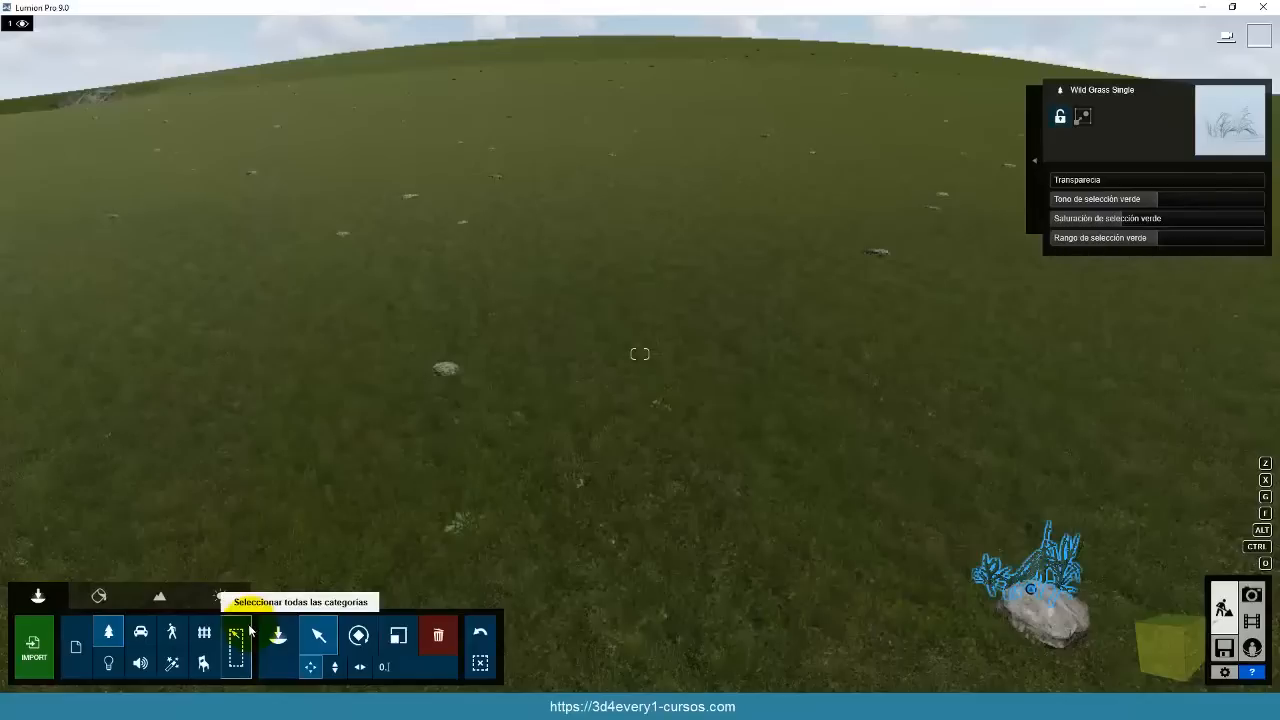
Add the first cluster of white daisies to the third slot of the landscape grass.
left_click(150, 598)
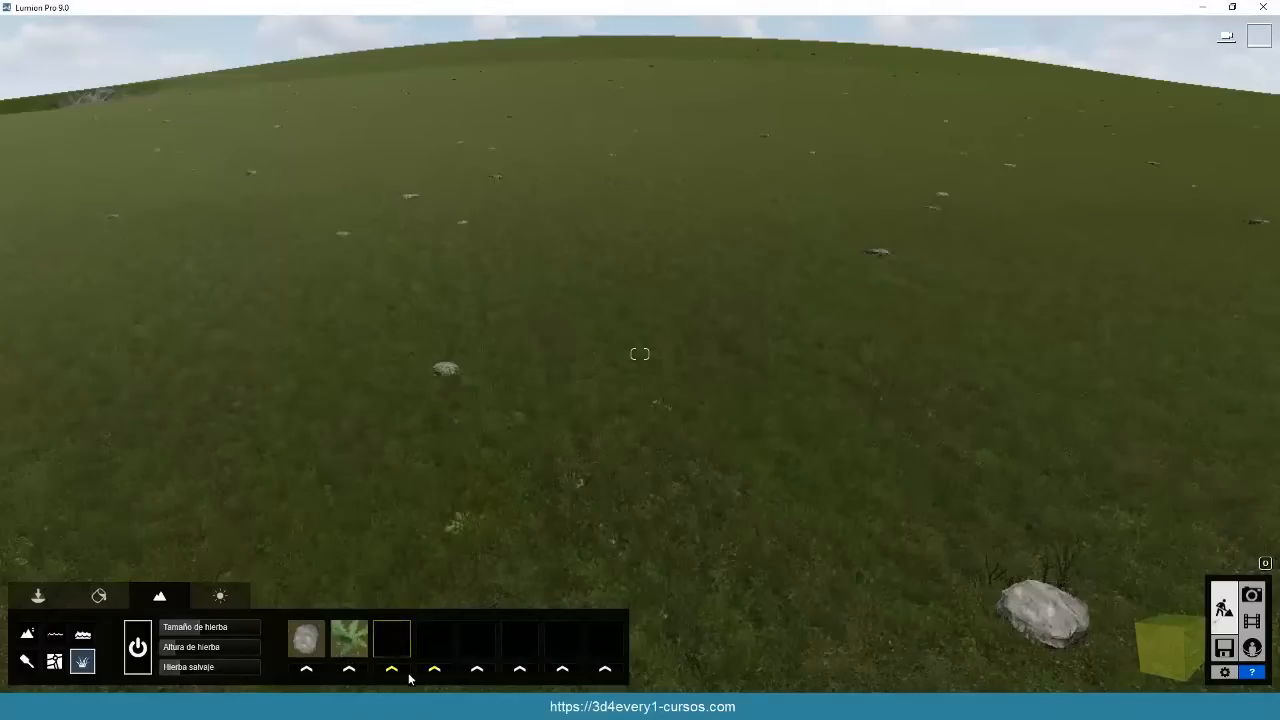
left_click(393, 640)
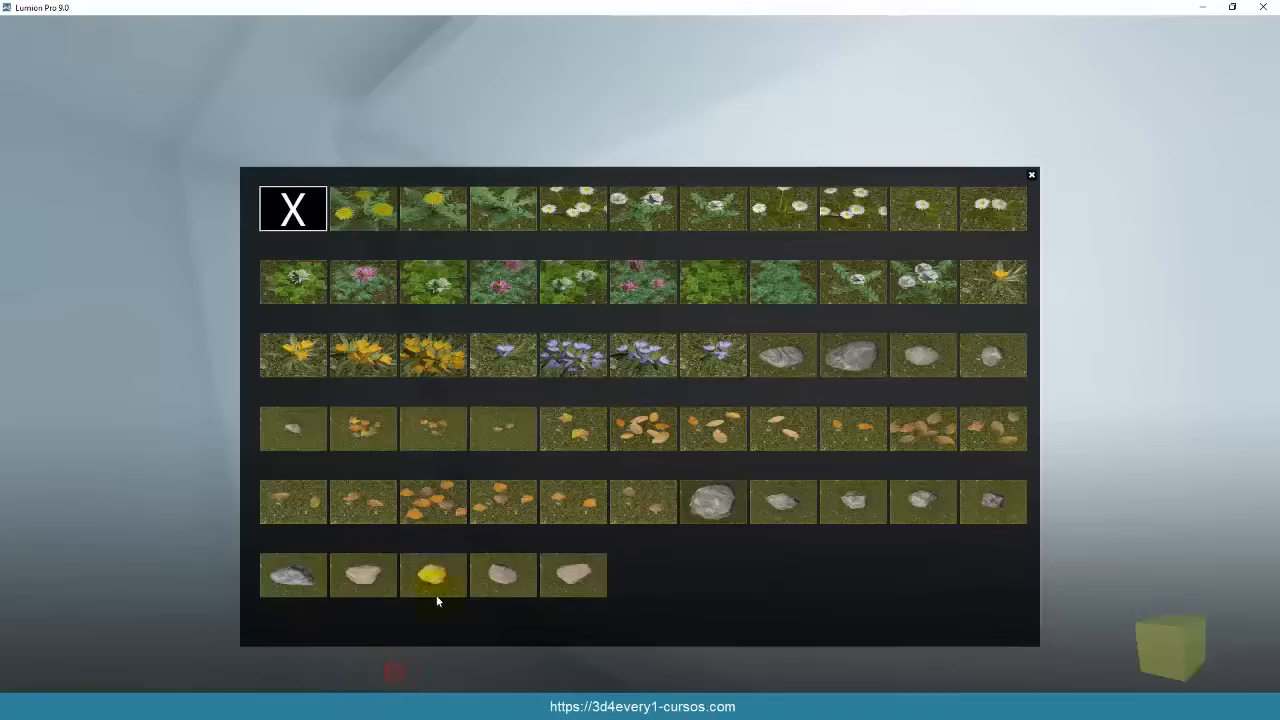
left_click(583, 217)
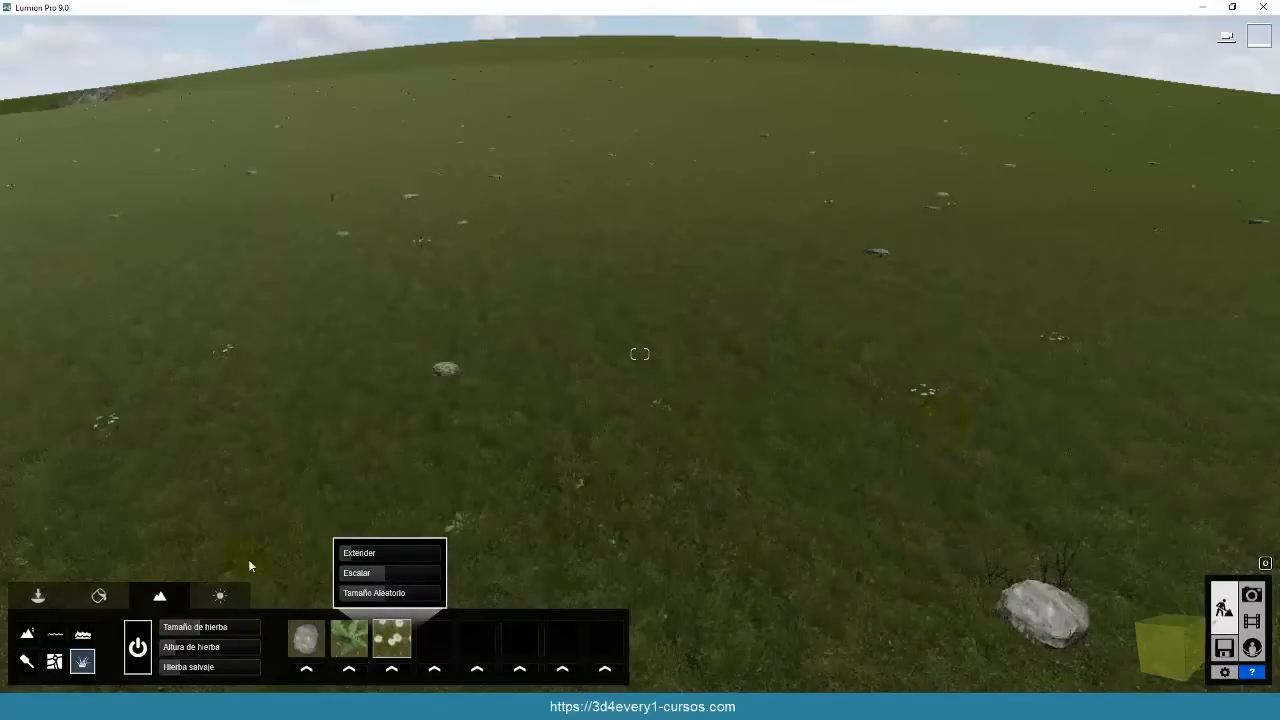
Compare the hillside with and without landscape grass, and leave the grass switched off.
left_click(137, 647)
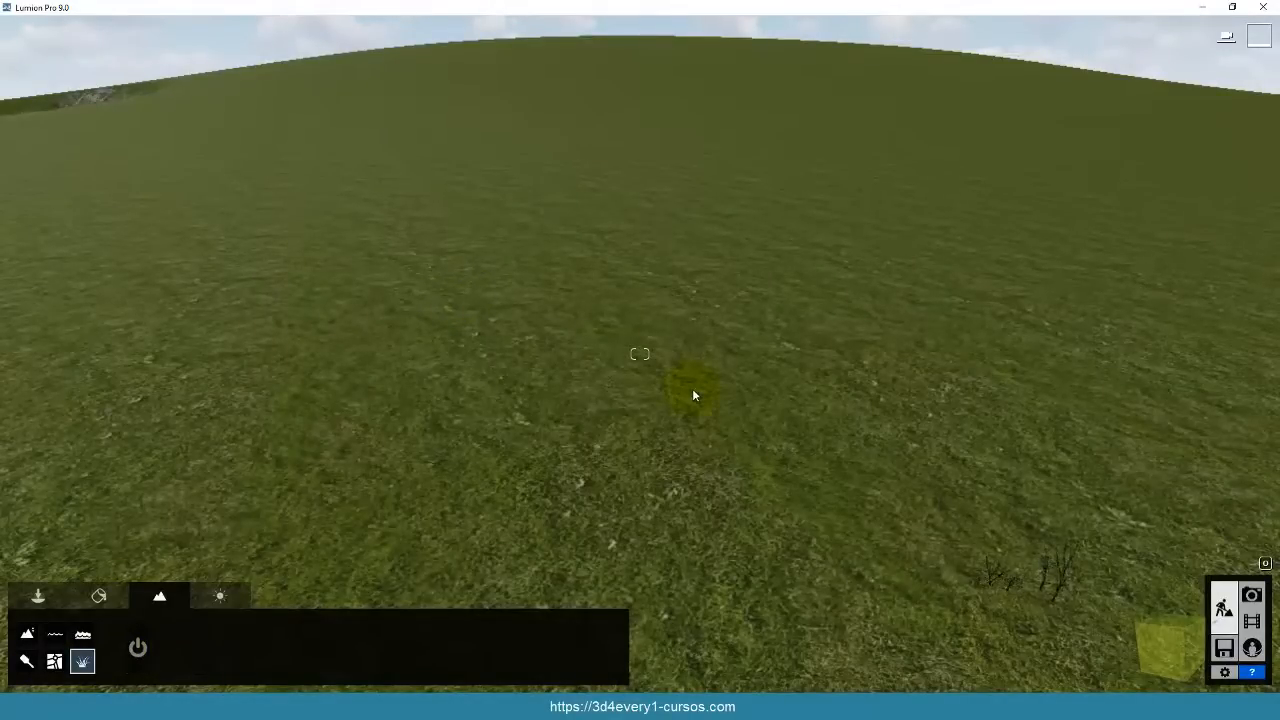
left_click(138, 647)
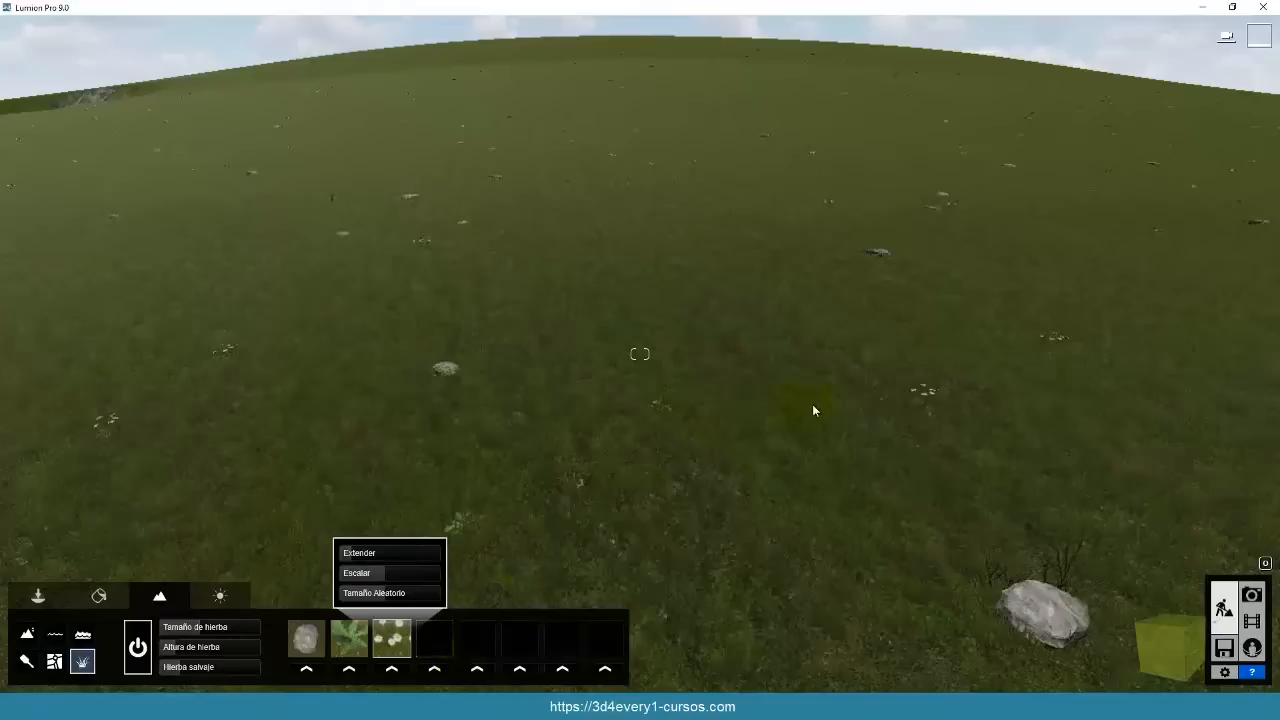
left_click(138, 647)
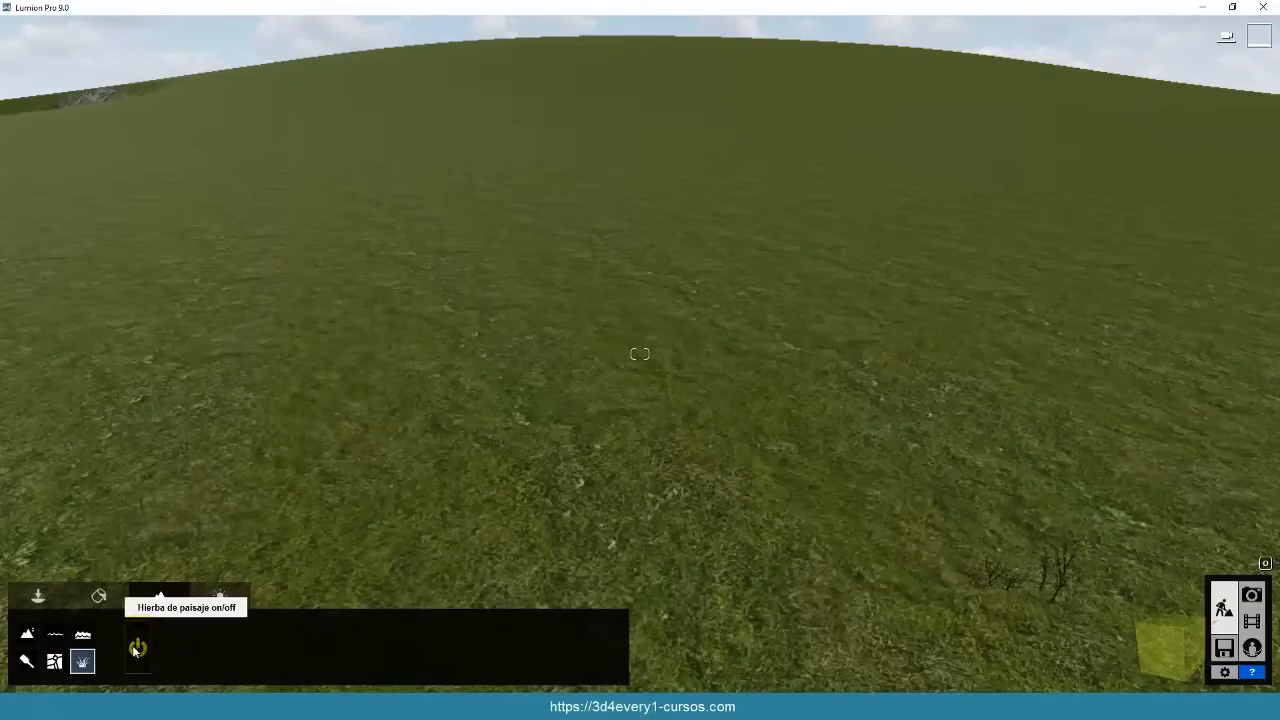
Turn the landscape grass back on and replace the first landscape paint texture with the bright green grass texture.
left_click(138, 647)
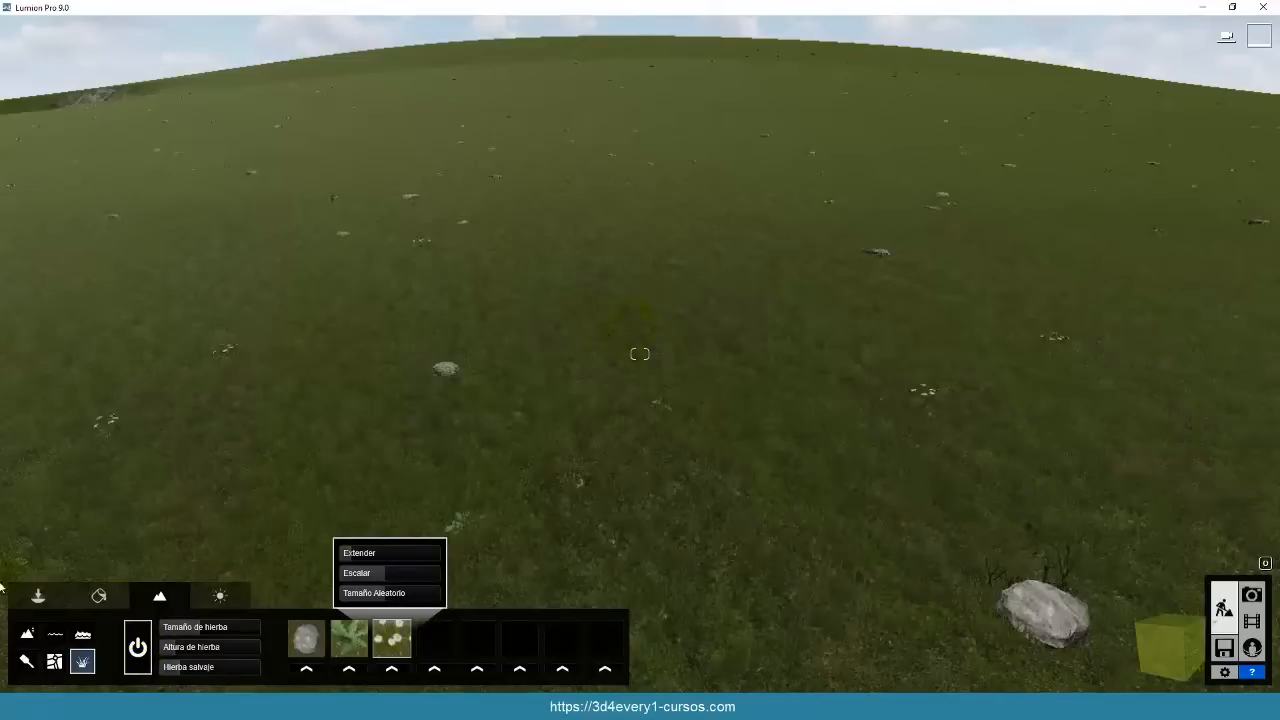
left_click(25, 663)
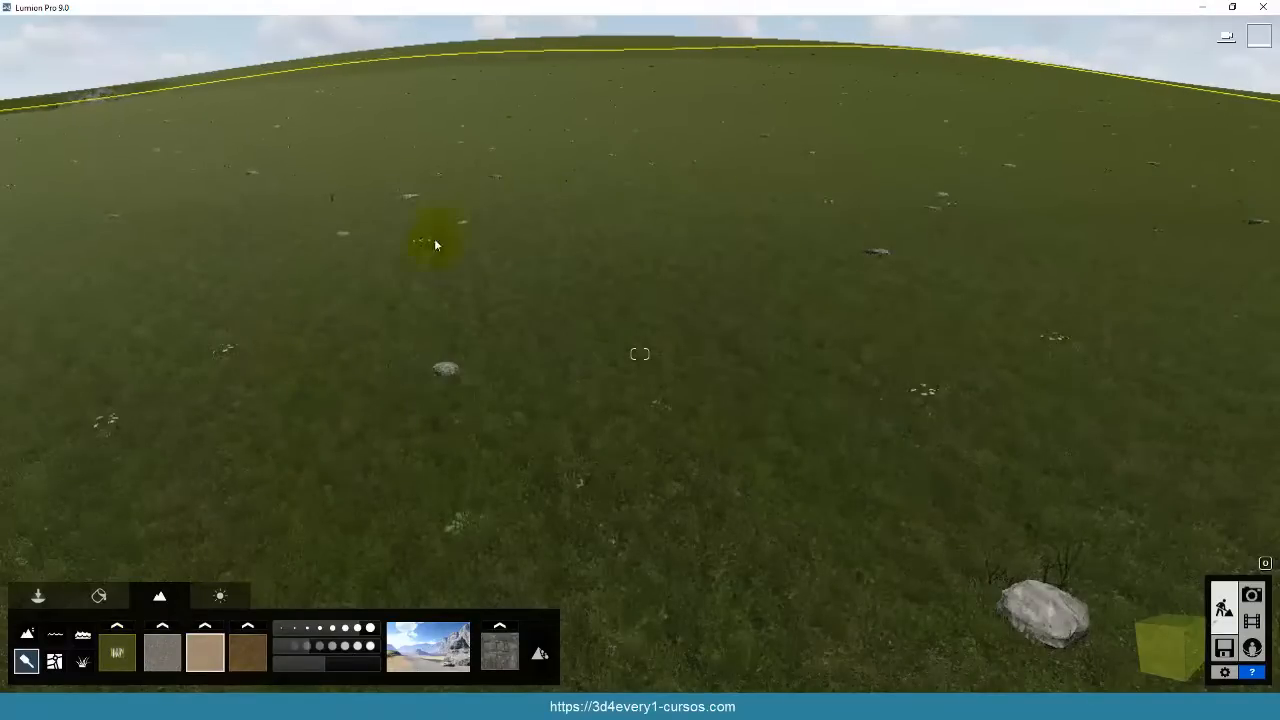
left_click(114, 628)
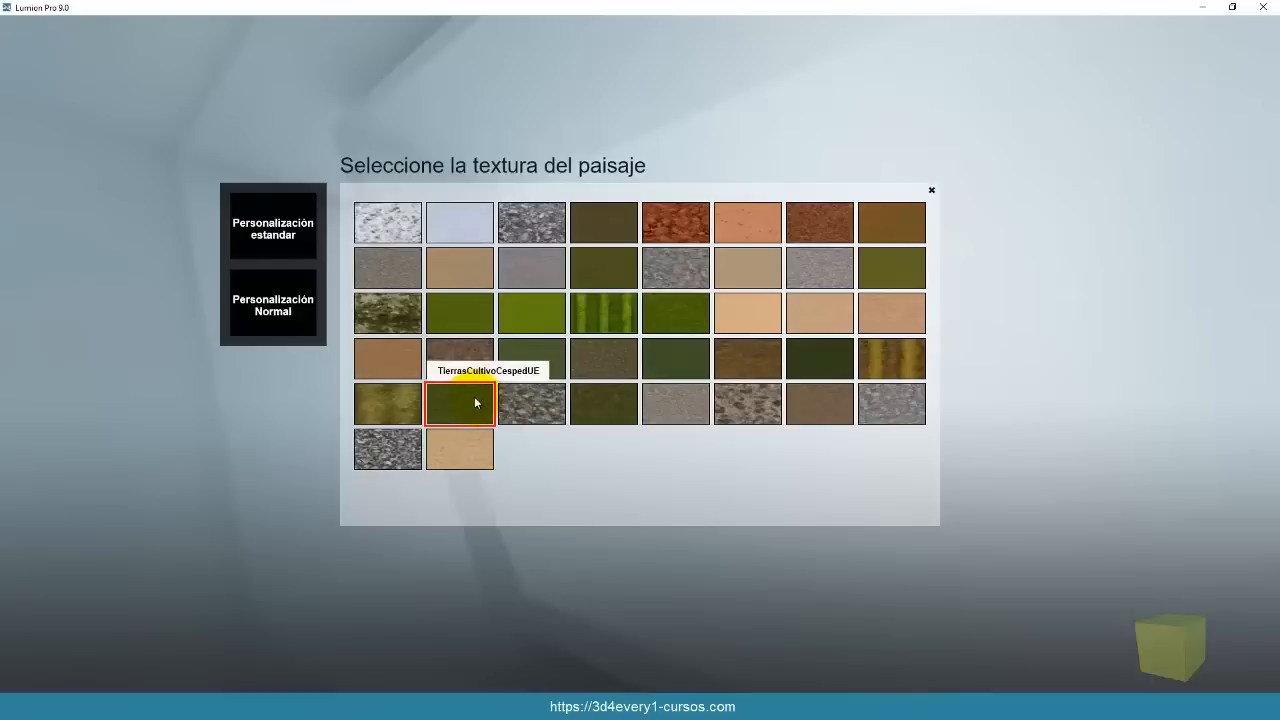
left_click(535, 317)
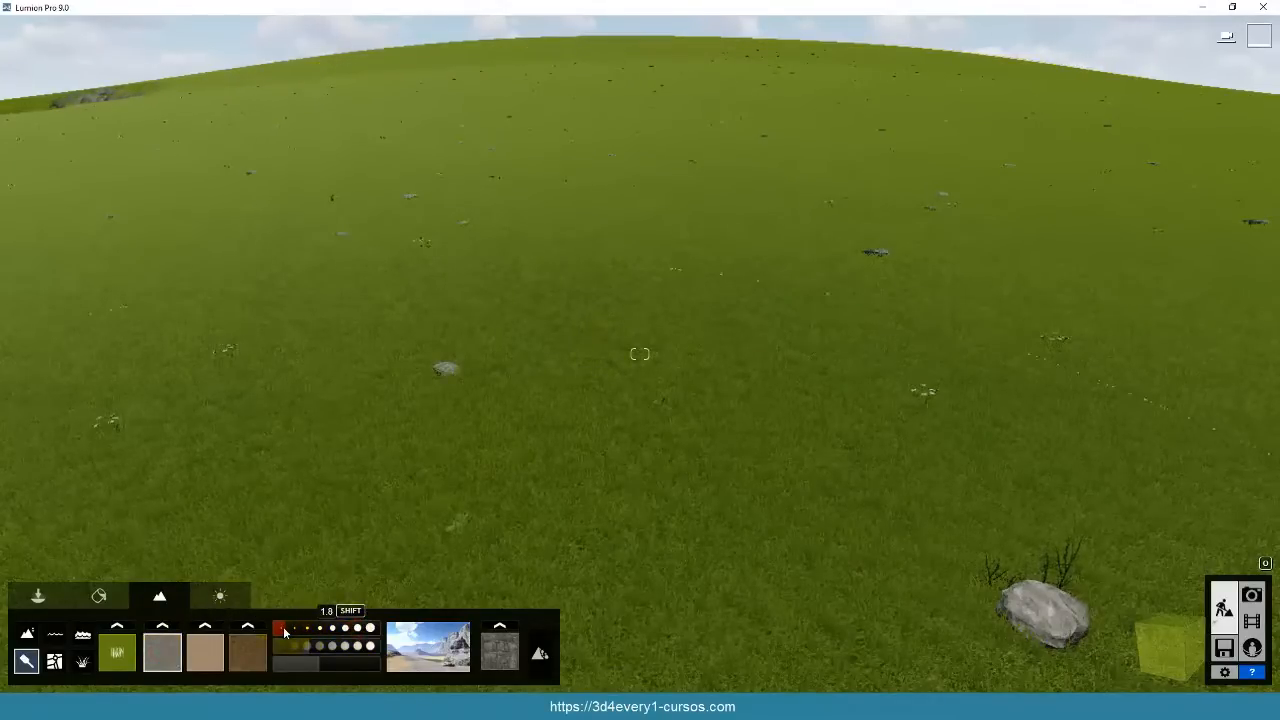
Paint a small patch of the second slot's grey gravel in the middle of the hillside with a reduced brush size and speed.
left_click_drag(284, 631, 280, 630)
left_click(285, 649)
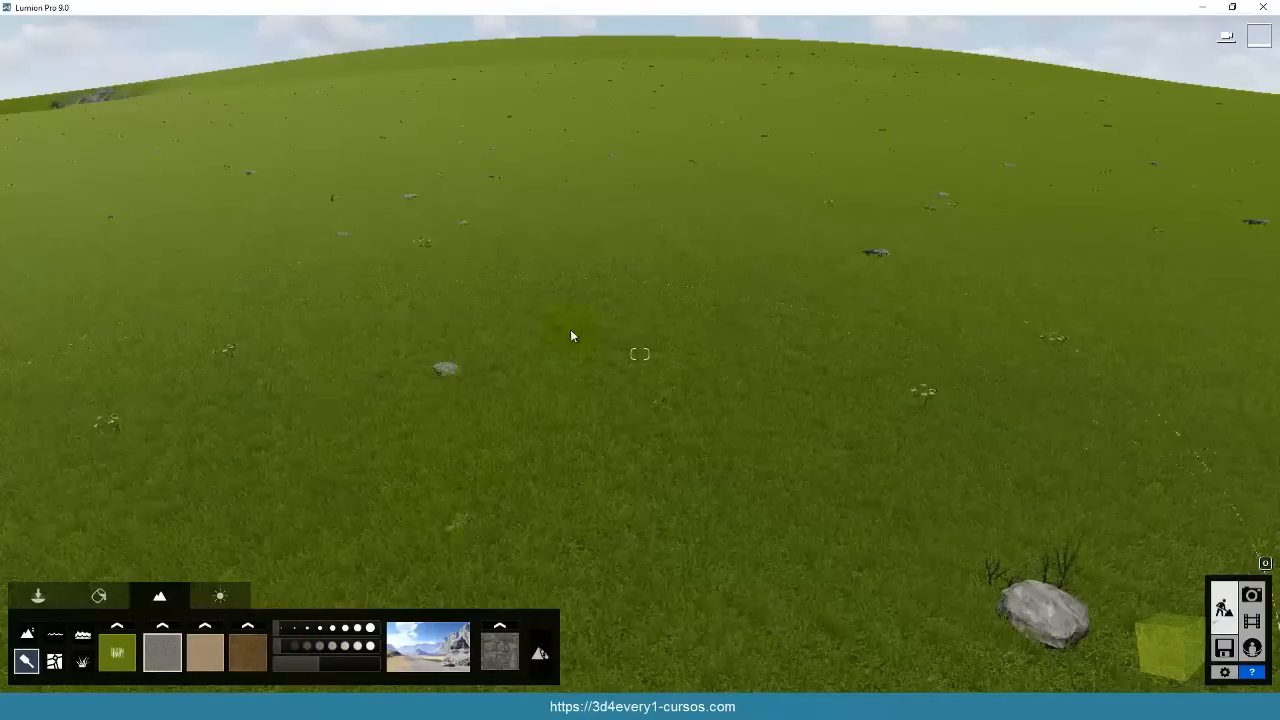
key("s")
key("s")
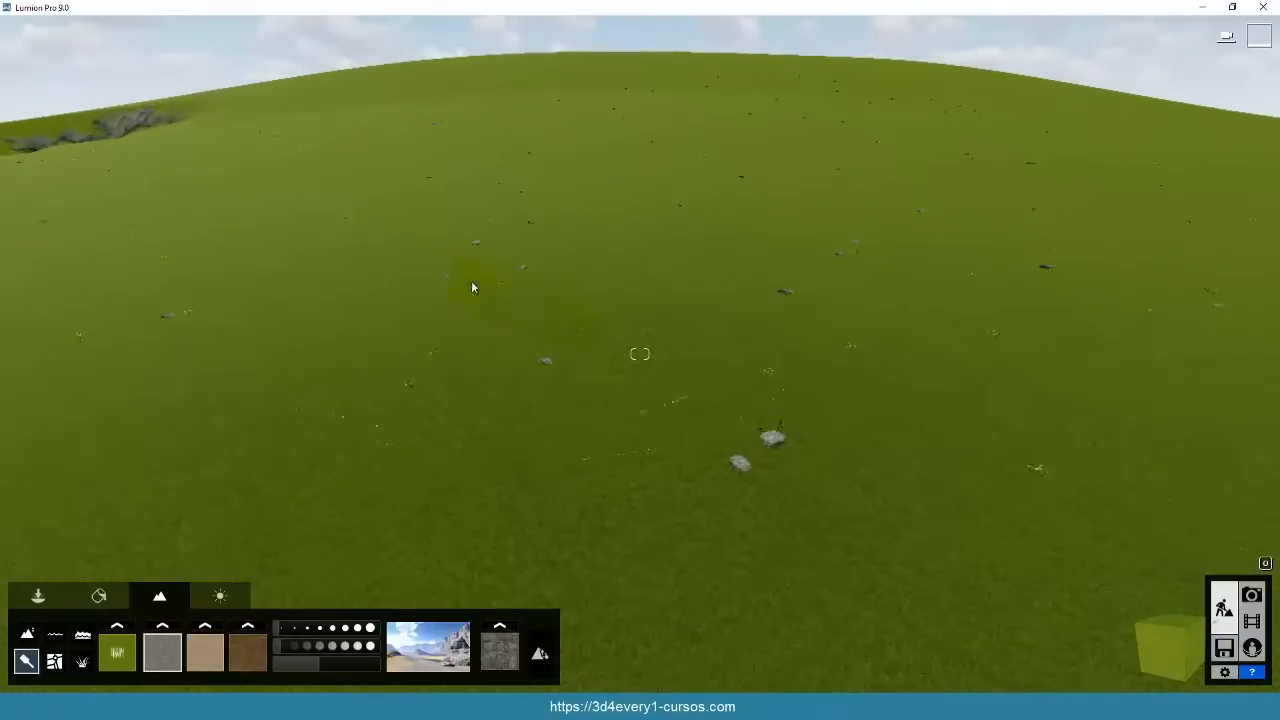
mouse_move(425, 278)
left_mouse_down()
mouse_move(474, 266)
mouse_move(451, 277)
mouse_move(483, 269)
mouse_move(493, 292)
mouse_move(480, 278)
left_mouse_up()
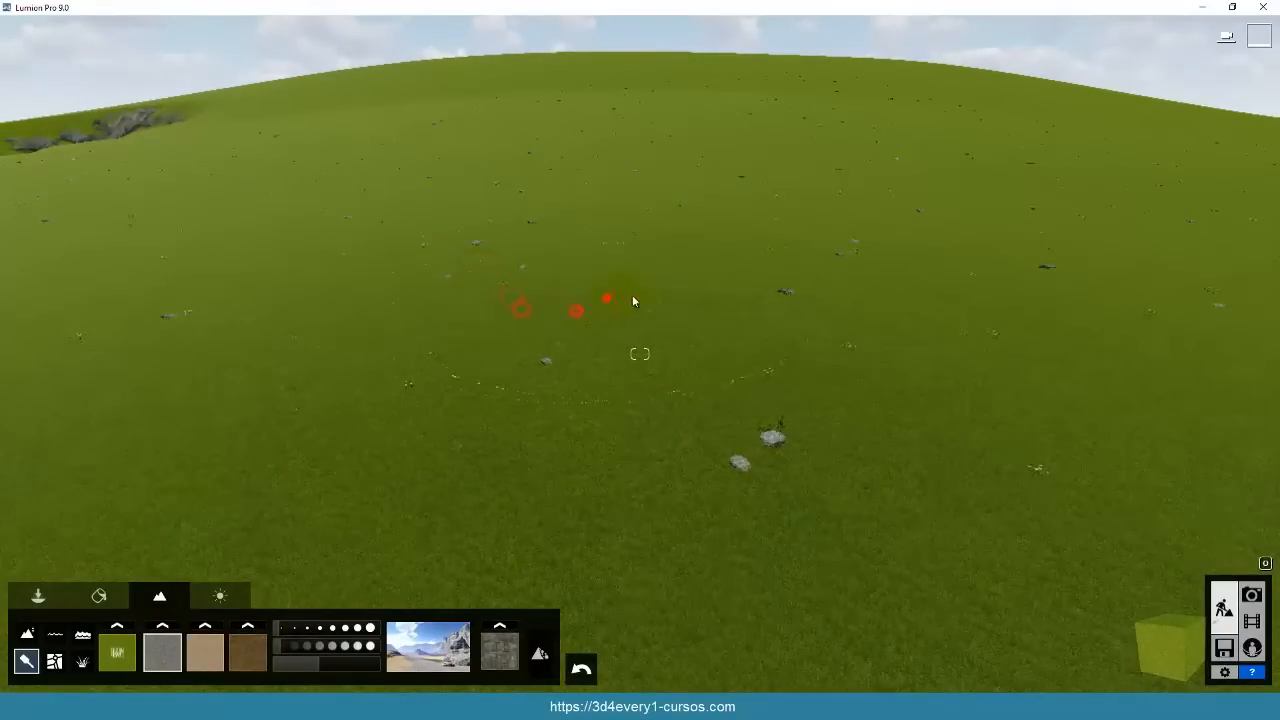
left_click_drag(589, 332, 556, 284)
mouse_move(624, 327)
left_mouse_down()
mouse_move(679, 370)
mouse_move(824, 350)
mouse_move(811, 297)
mouse_move(627, 366)
mouse_move(403, 319)
mouse_move(320, 233)
left_mouse_up()
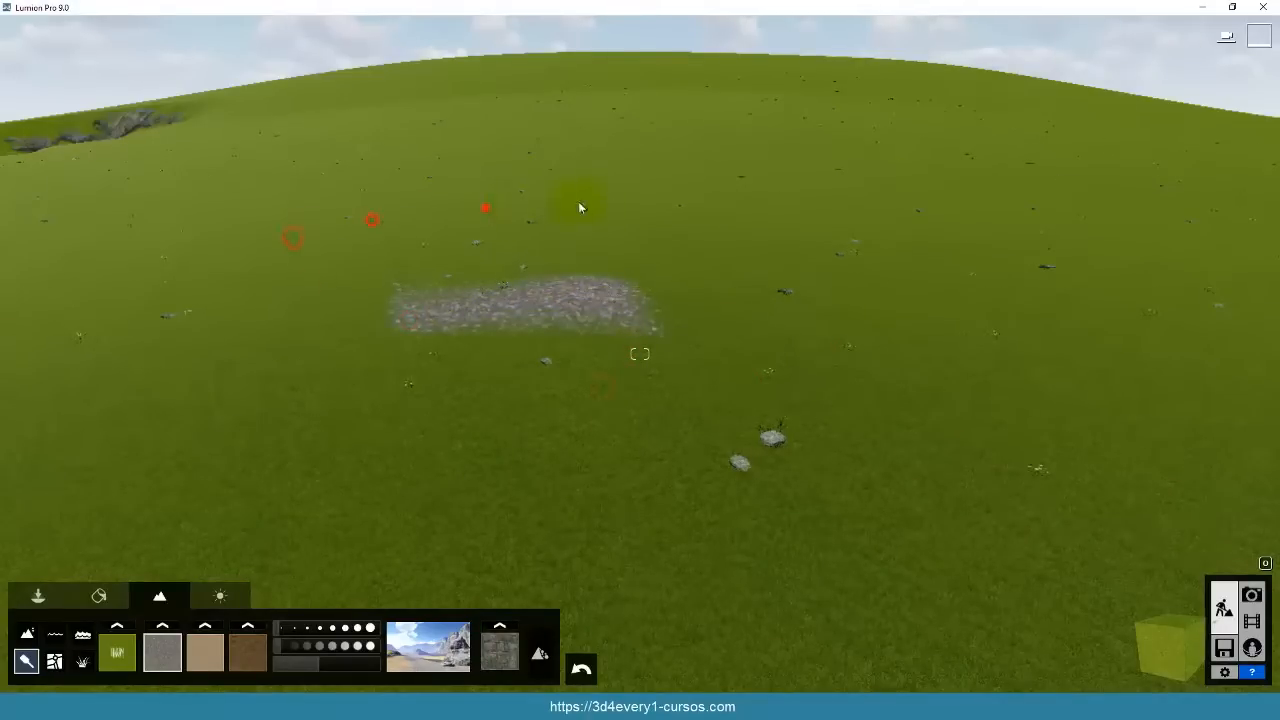
mouse_move(578, 208)
left_mouse_down()
mouse_move(751, 217)
mouse_move(780, 303)
mouse_move(714, 391)
mouse_move(465, 386)
mouse_move(380, 271)
left_mouse_up()
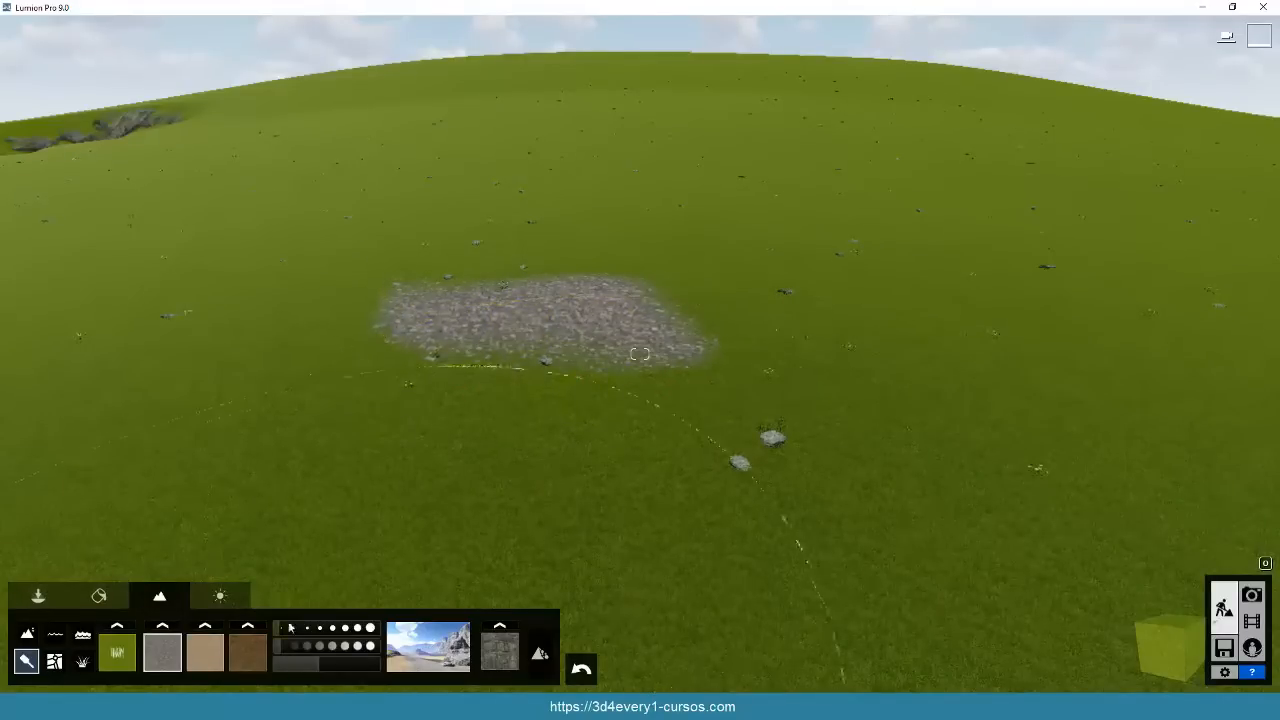
Increase the brush speed and extend the gravel into a large area with two arms reaching up the hillside.
left_click_drag(281, 649, 296, 649)
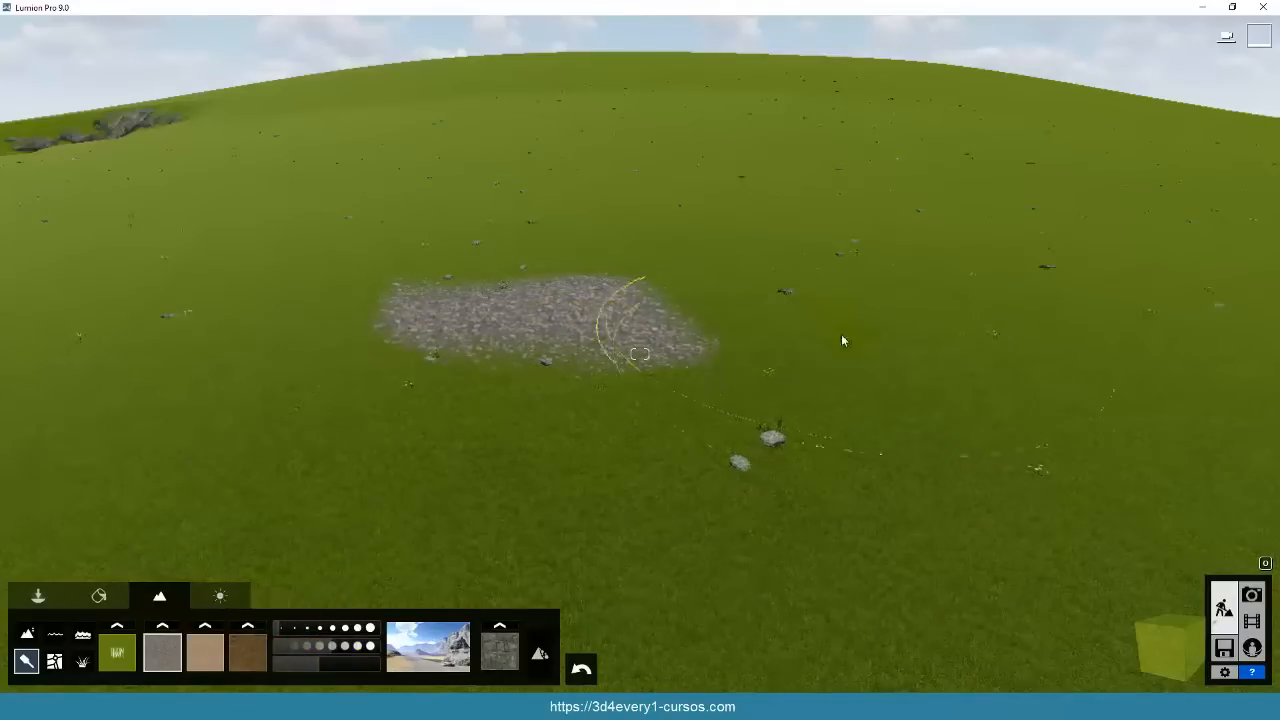
left_click_drag(847, 341, 531, 309)
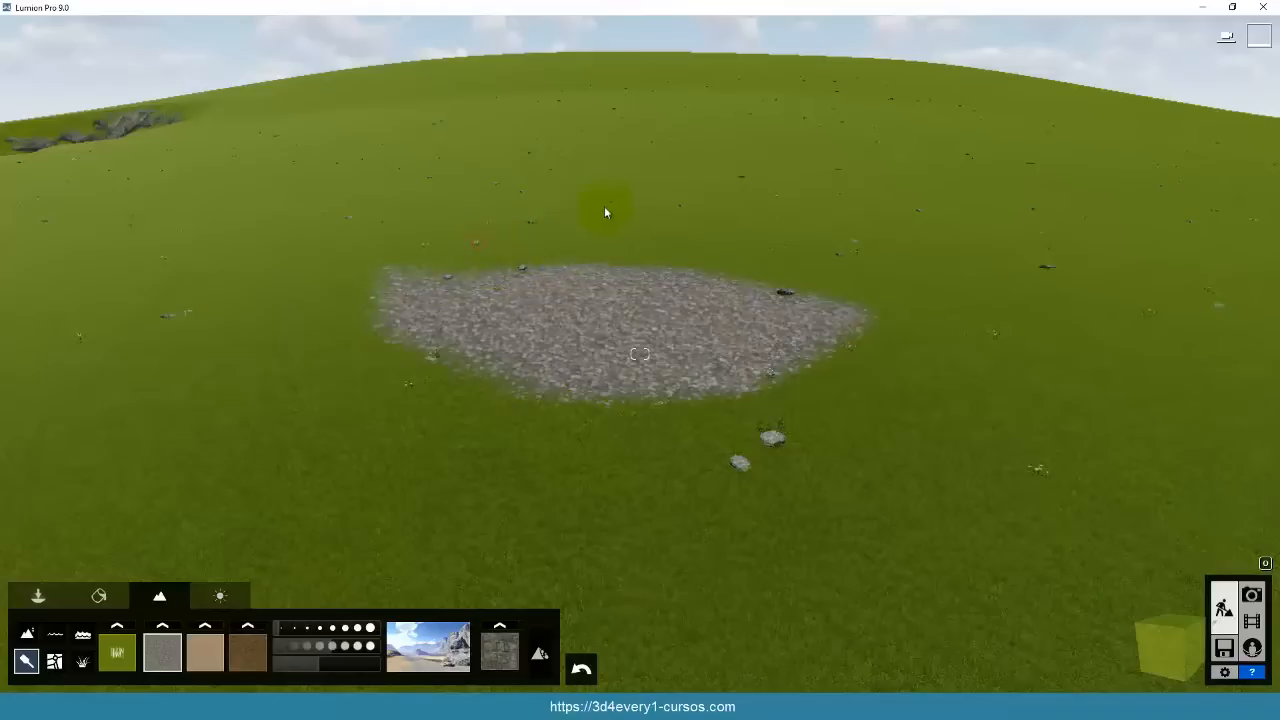
mouse_move(508, 240)
left_mouse_down()
mouse_move(503, 280)
mouse_move(409, 174)
mouse_move(414, 203)
mouse_move(600, 327)
mouse_move(766, 349)
mouse_move(994, 409)
mouse_move(1069, 352)
mouse_move(803, 377)
mouse_move(837, 223)
mouse_move(862, 197)
left_mouse_up()
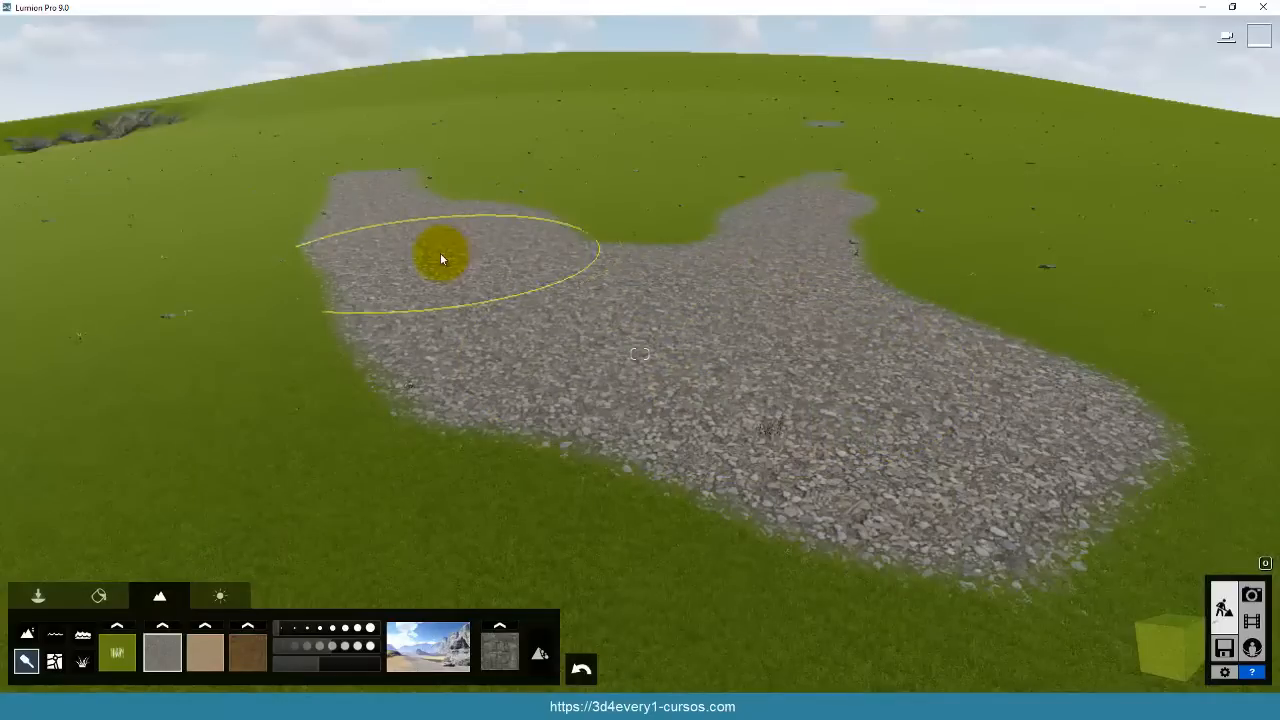
left_click_drag(441, 259, 380, 370)
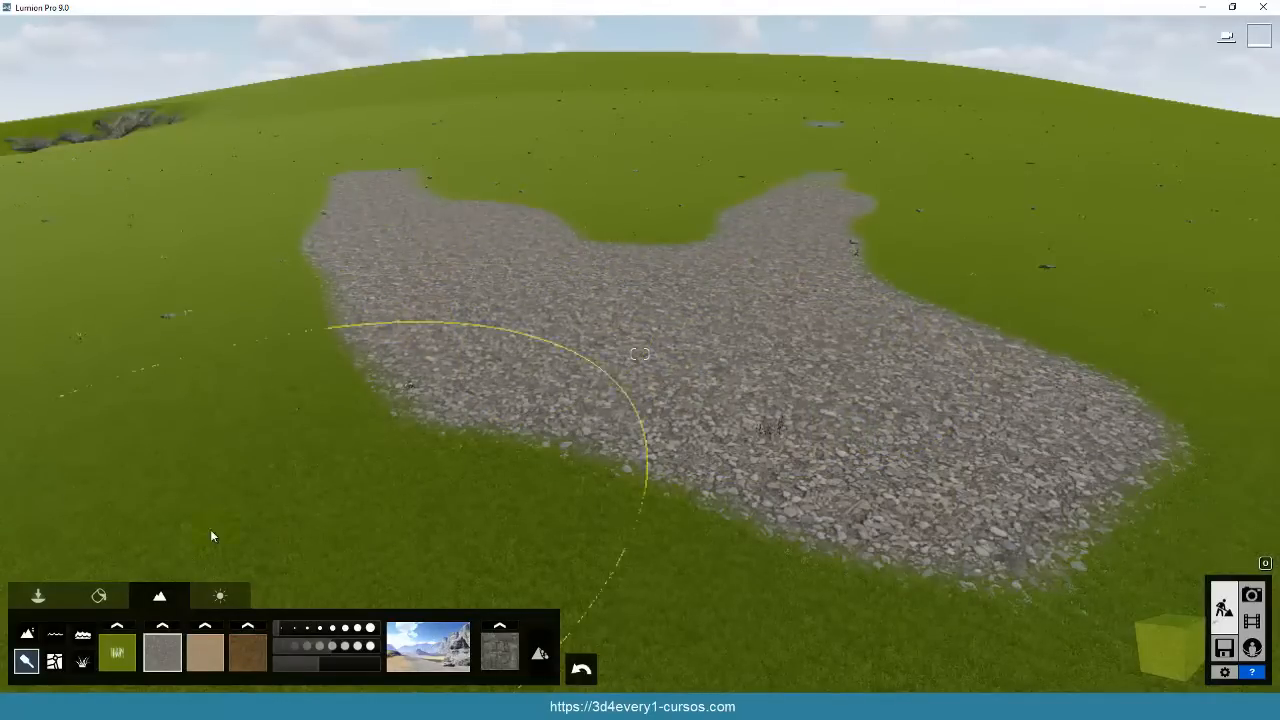
Paint the first slot's green grass over the middle of the gravel area, leaving separate gravel patches around it.
left_click(118, 650)
mouse_move(609, 289)
left_mouse_down()
mouse_move(486, 300)
mouse_move(706, 366)
mouse_move(858, 296)
mouse_move(903, 417)
mouse_move(900, 357)
mouse_move(719, 317)
left_mouse_up()
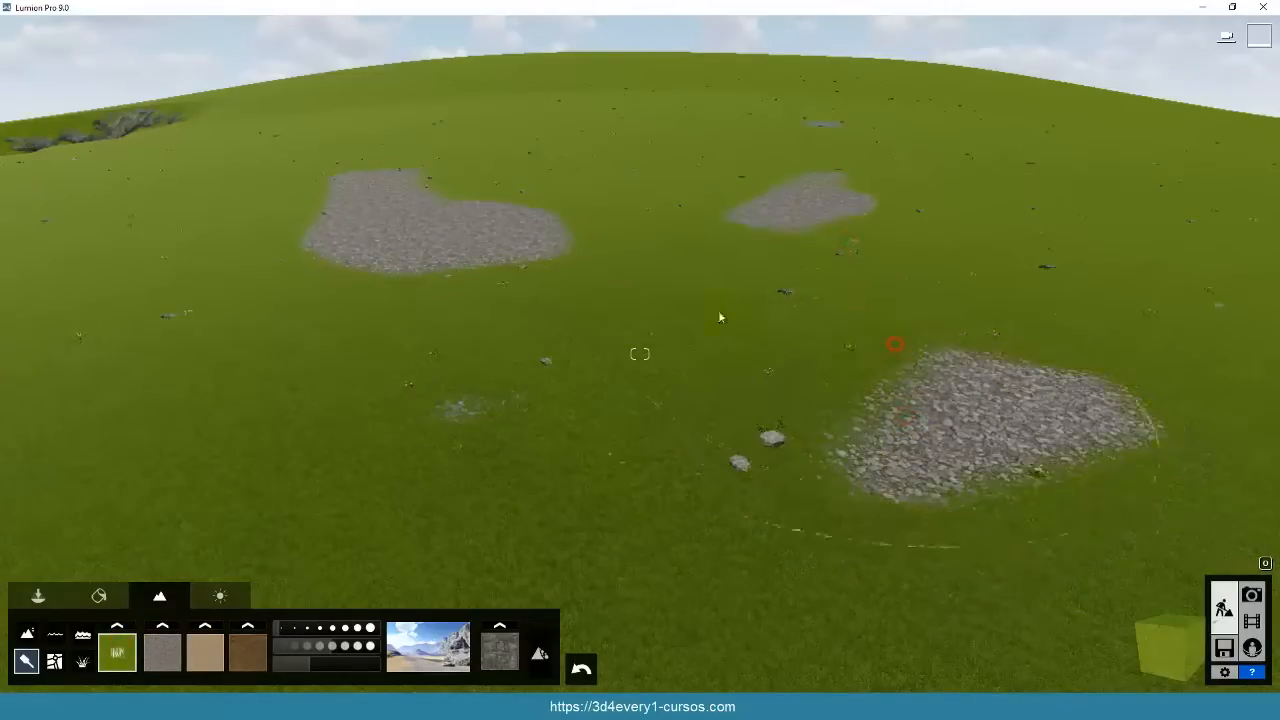
mouse_move(650, 204)
left_mouse_down()
mouse_move(420, 280)
mouse_move(414, 270)
mouse_move(431, 394)
left_mouse_up()
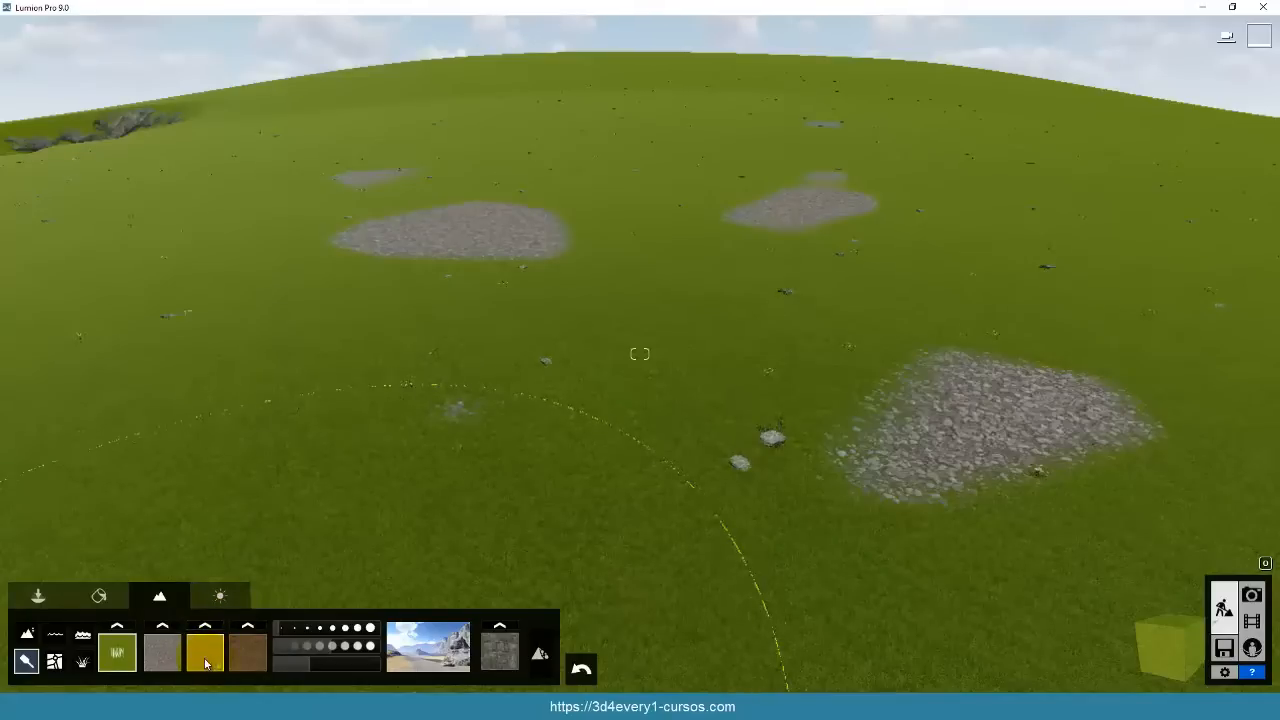
Replace the third landscape texture with the stony brown earth and paint a patch of it between the gravel patches.
left_click(208, 628)
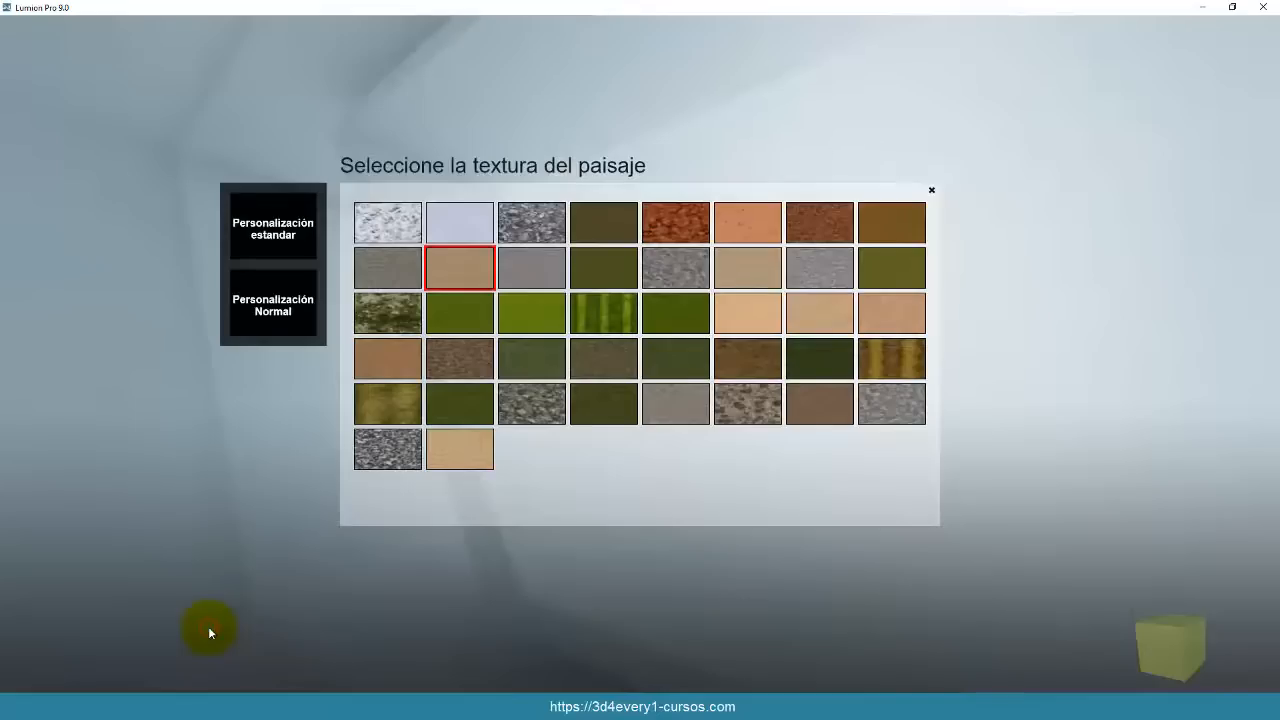
left_click(738, 400)
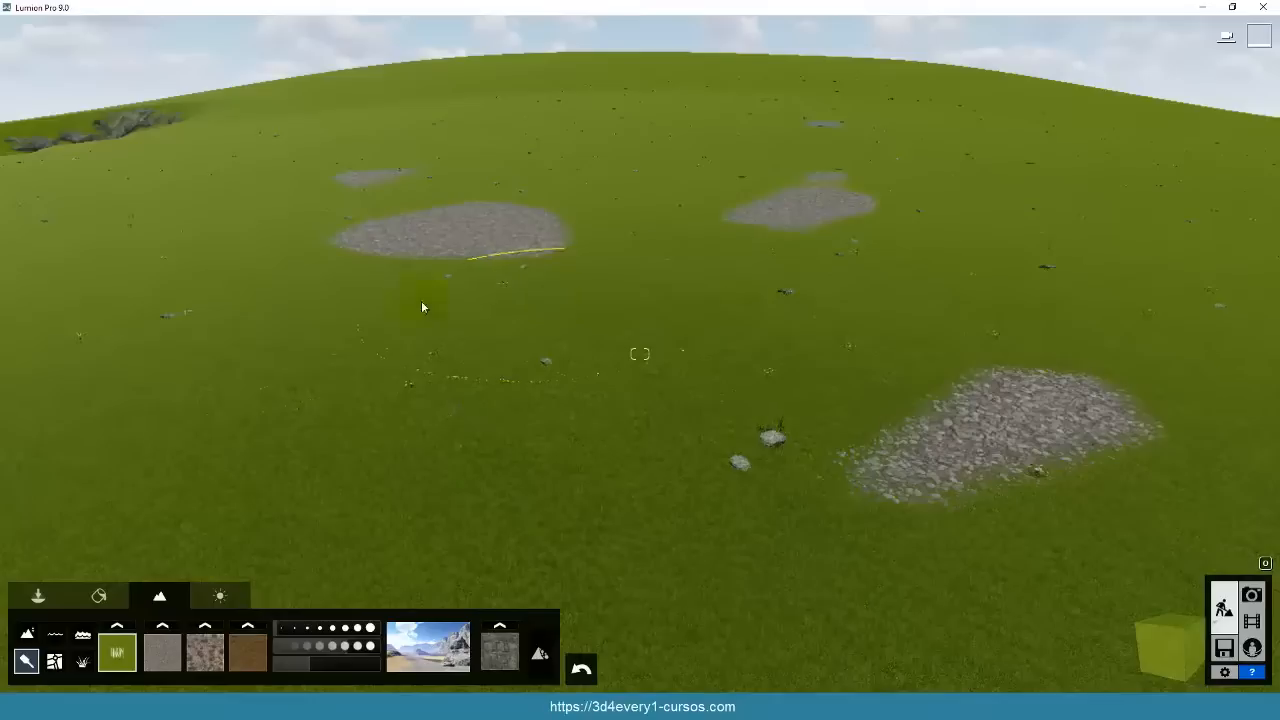
mouse_move(733, 278)
left_mouse_down()
mouse_move(876, 336)
mouse_move(948, 309)
mouse_move(891, 357)
mouse_move(531, 374)
left_mouse_up()
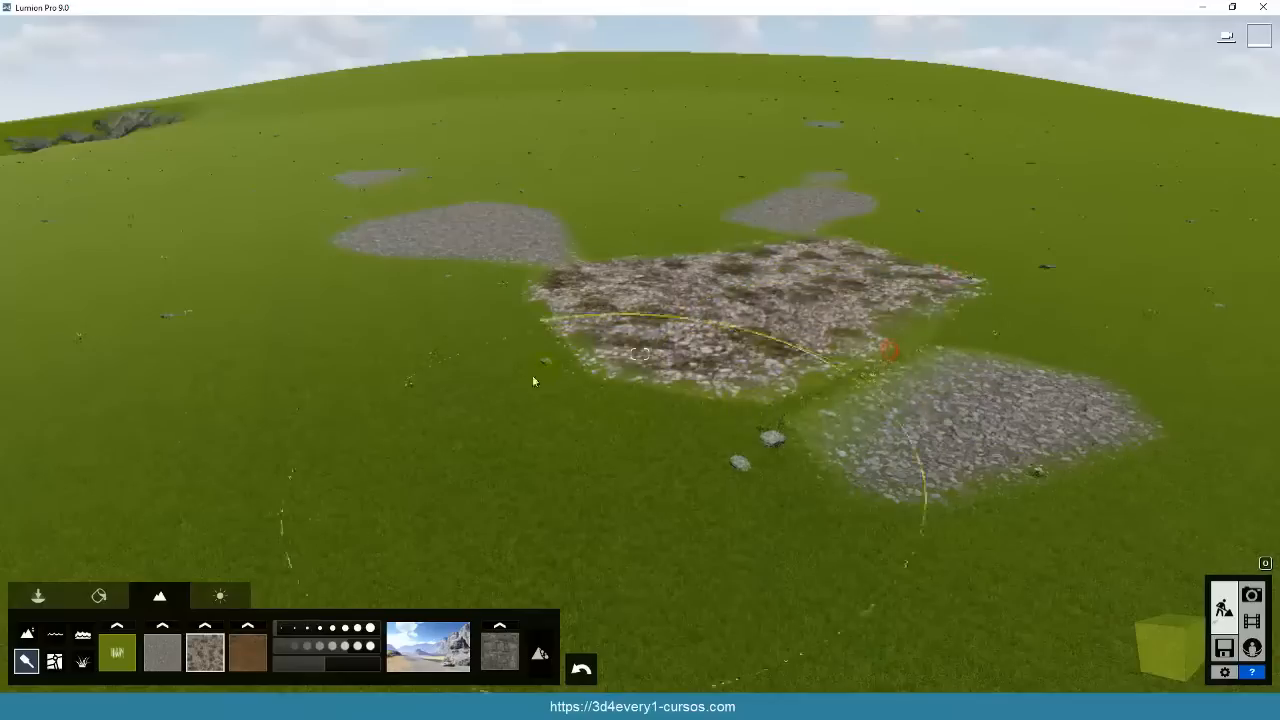
Paint the green grass texture over most of the stony earth patch and the gravel patch behind it.
left_click(117, 652)
mouse_move(747, 322)
left_mouse_down()
mouse_move(783, 243)
mouse_move(604, 310)
left_mouse_up()
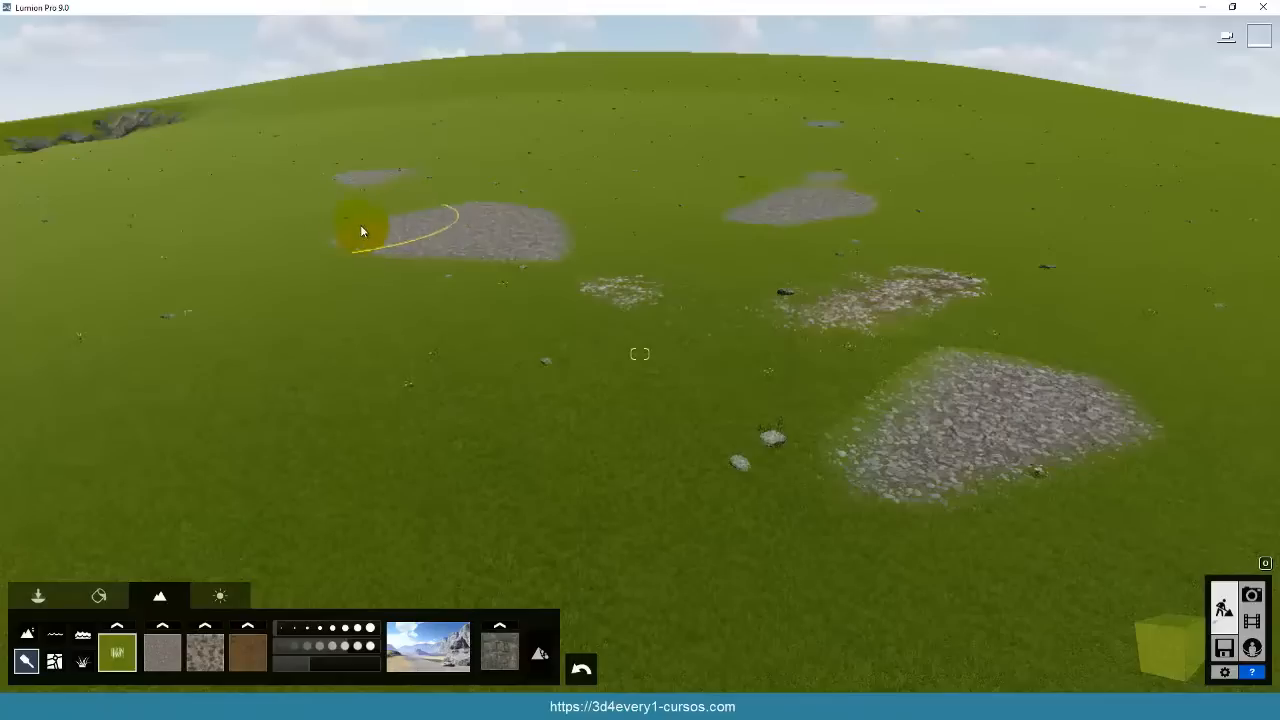
left_click_drag(513, 240, 532, 348)
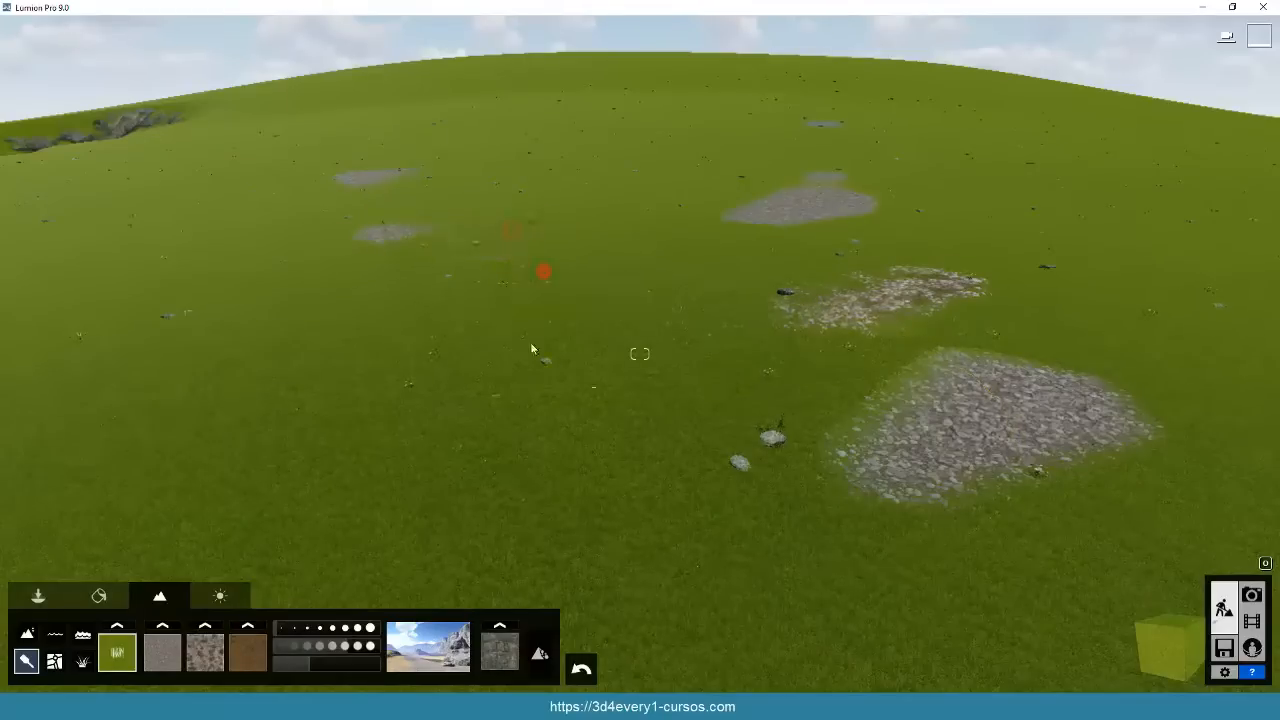
Paint a winding strip of stony brown earth across the middle of the hillside and reduce the texture's scale.
left_click(205, 651)
mouse_move(477, 263)
left_mouse_down()
mouse_move(594, 265)
mouse_move(657, 329)
mouse_move(700, 345)
left_mouse_up()
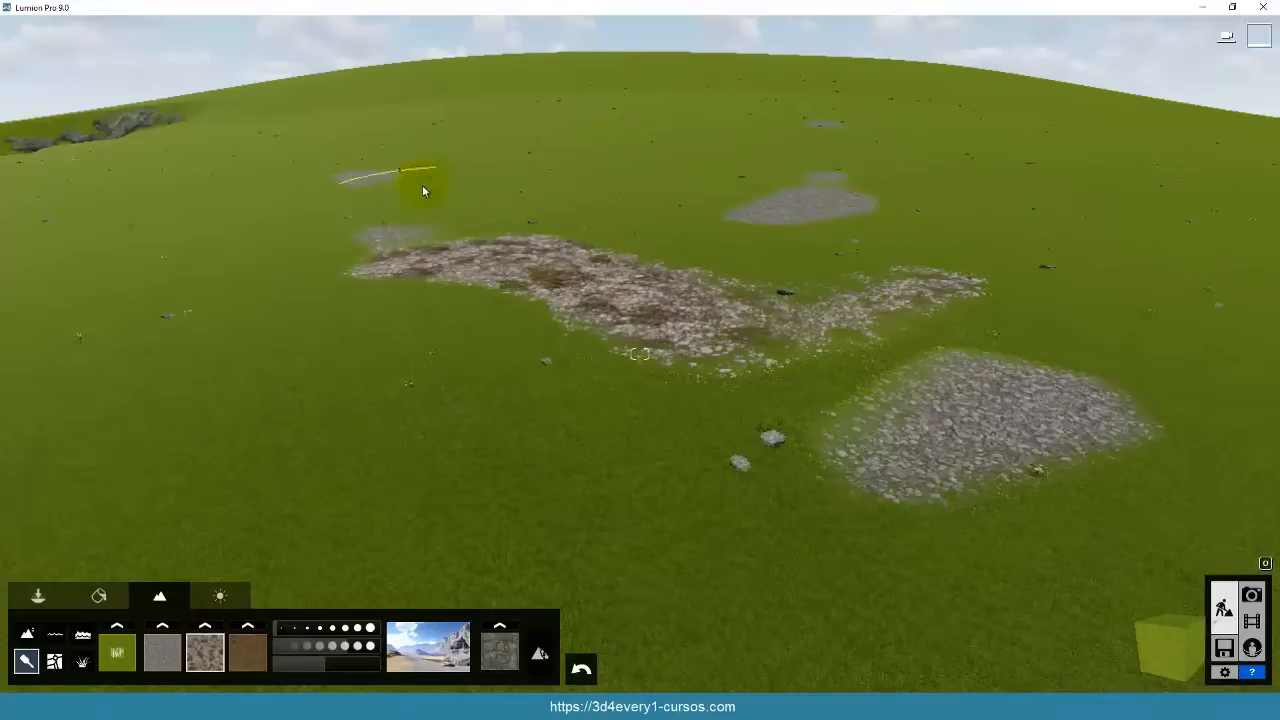
left_click_drag(422, 185, 392, 188)
left_click_drag(292, 268, 244, 342)
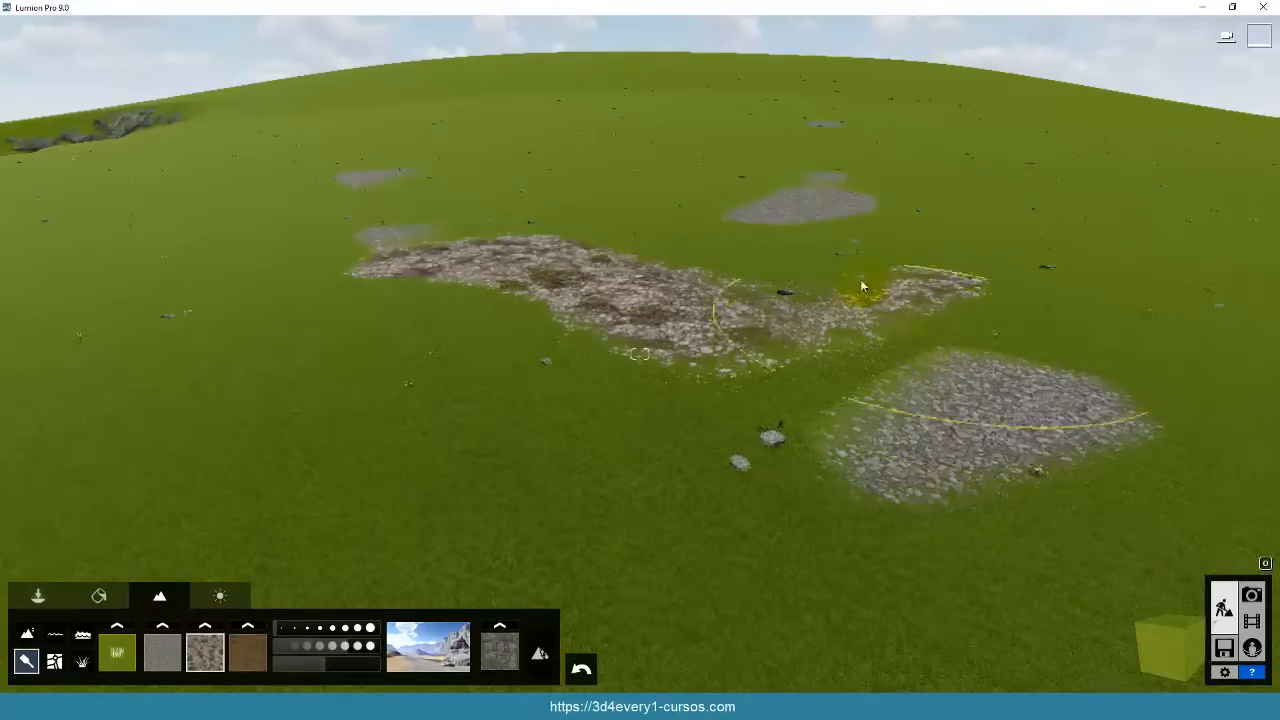
mouse_move(362, 267)
left_mouse_down()
mouse_move(517, 263)
mouse_move(1043, 423)
mouse_move(848, 114)
left_mouse_up()
left_click_drag(760, 240, 735, 300)
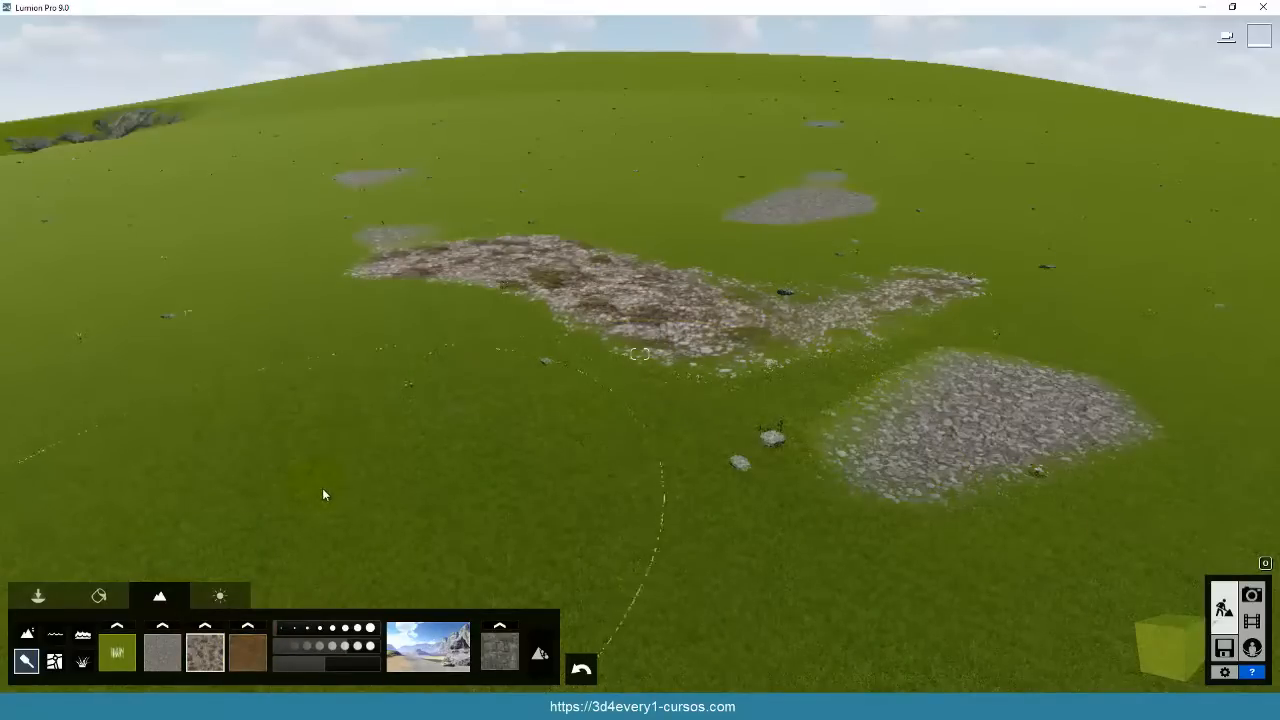
left_click_drag(960, 405, 967, 417)
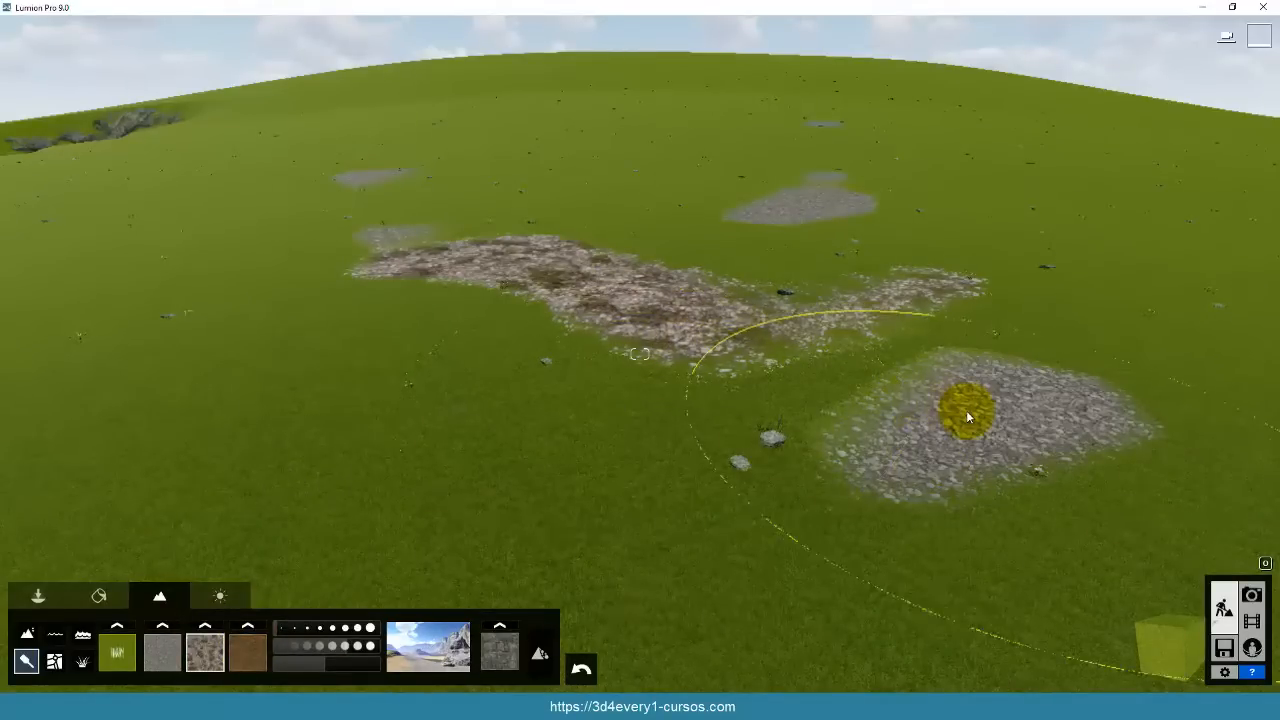
left_click_drag(595, 290, 620, 300)
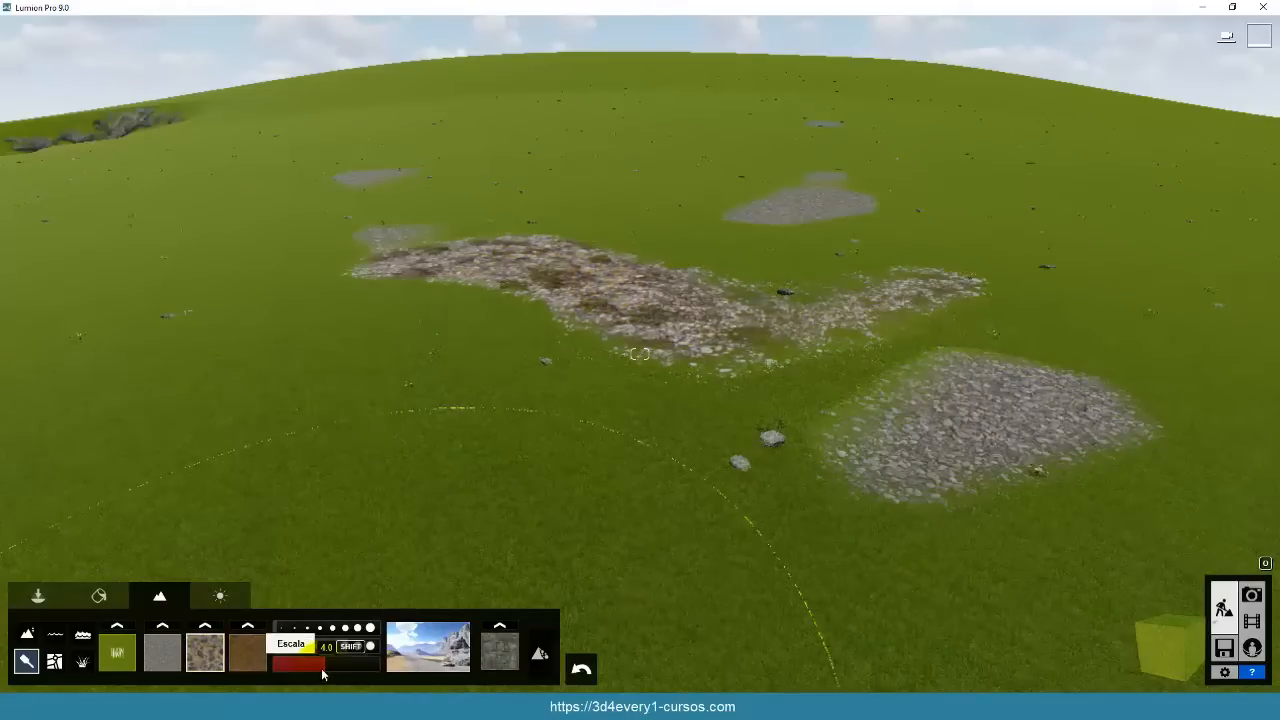
mouse_move(321, 668)
left_mouse_down()
mouse_move(304, 667)
mouse_move(340, 666)
mouse_move(315, 668)
left_mouse_up()
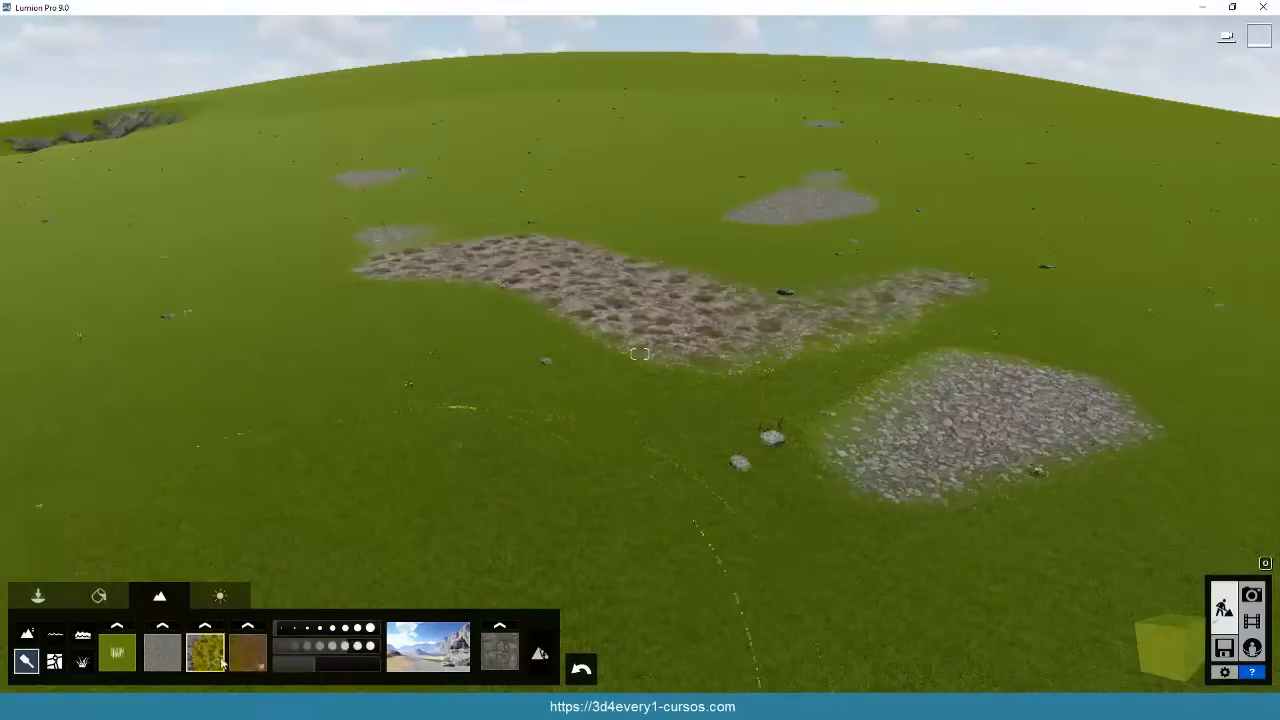
Enlarge the foreground gravel patch with the second slot's texture and change its scale to a finer grain.
left_click_drag(942, 428, 942, 428)
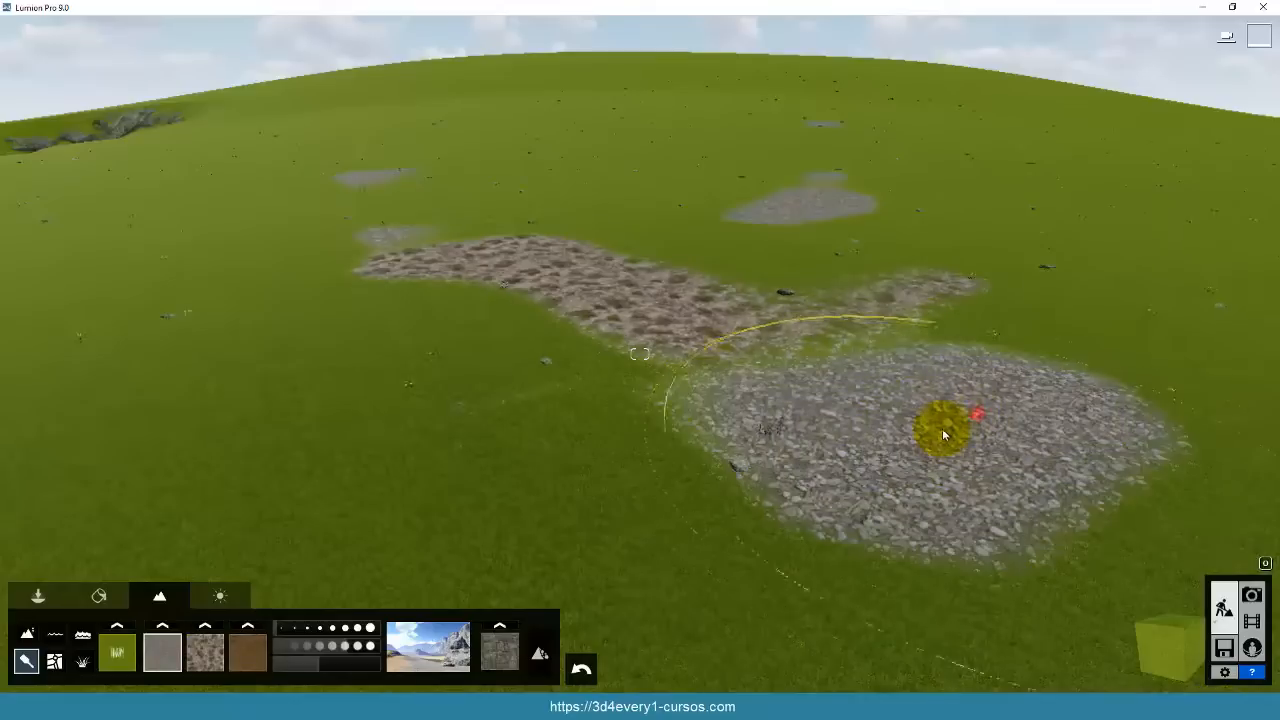
mouse_move(314, 662)
left_mouse_down()
mouse_move(327, 666)
mouse_move(316, 662)
left_mouse_up()
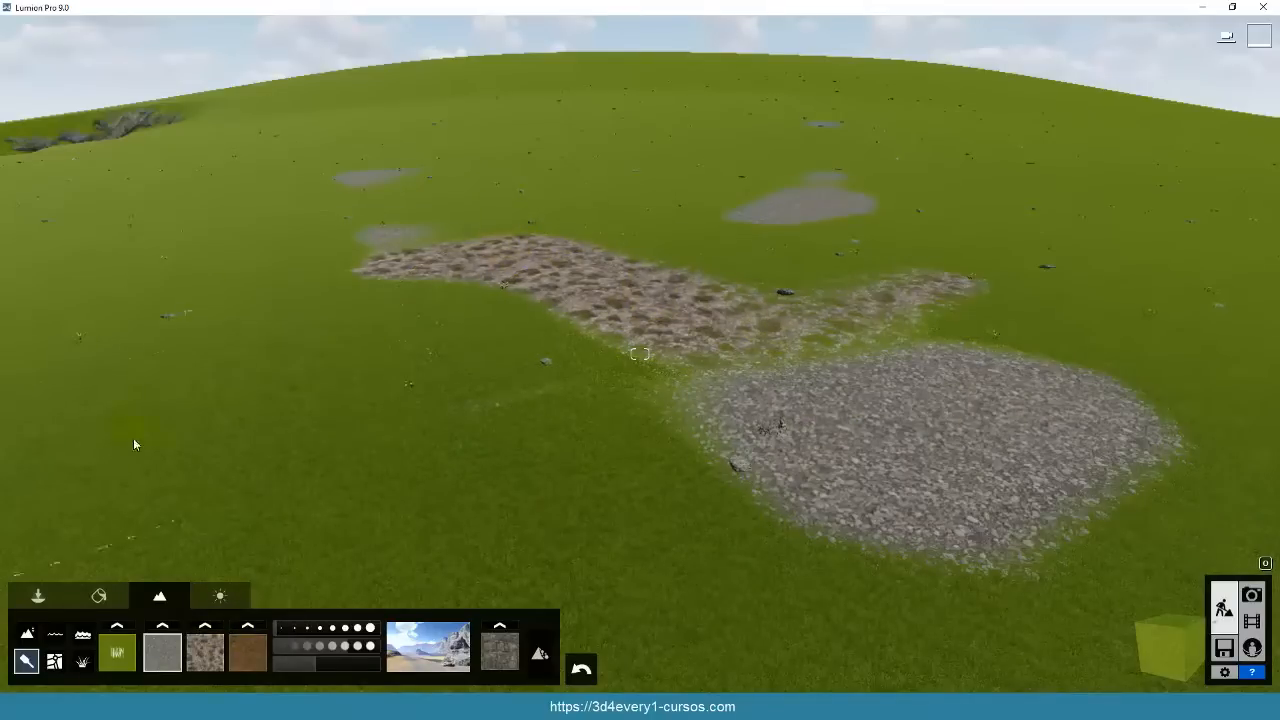
Load the grass-3 image from the Textura folder as the custom standard texture for the second landscape slot.
left_click(163, 627)
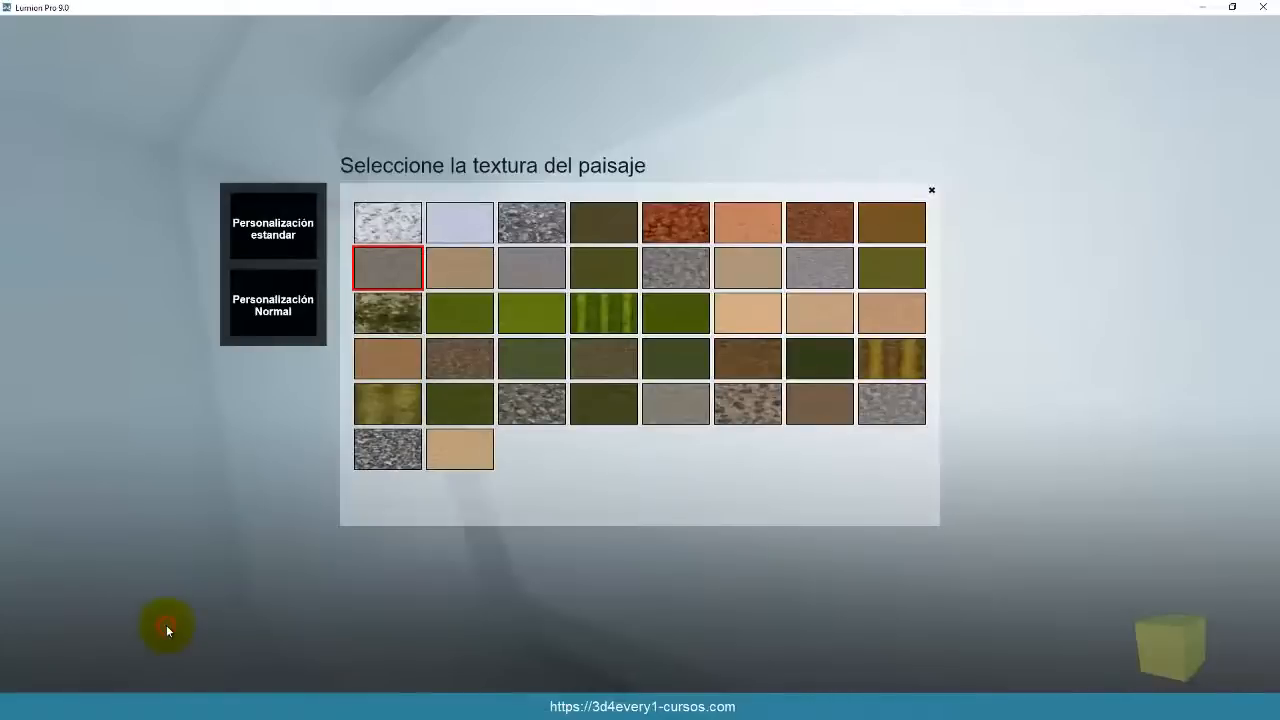
left_click(276, 229)
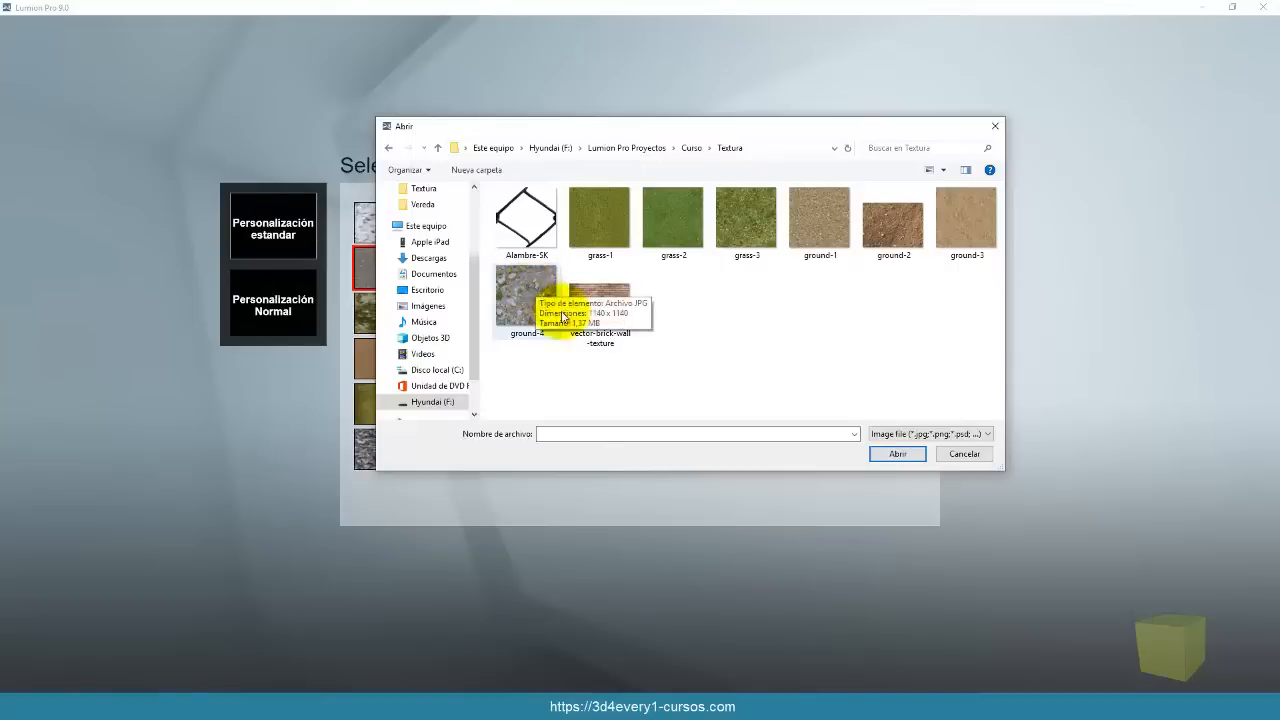
left_click(741, 222)
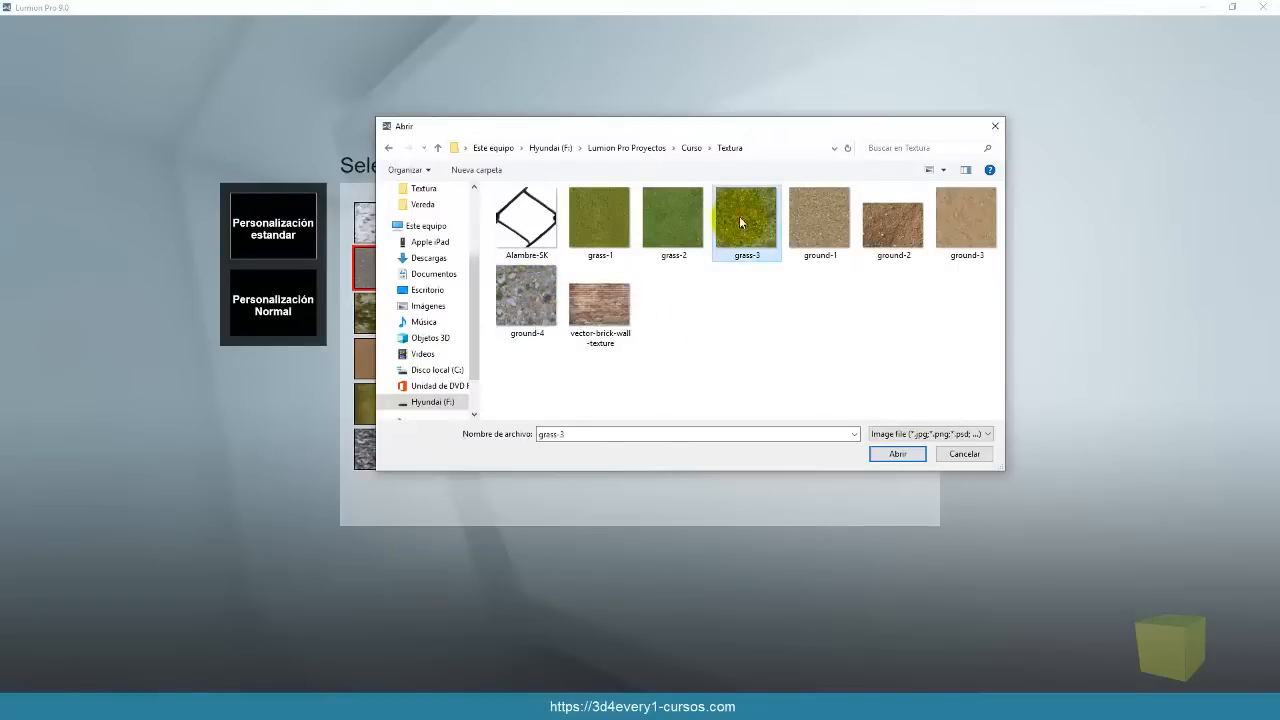
left_click(900, 455)
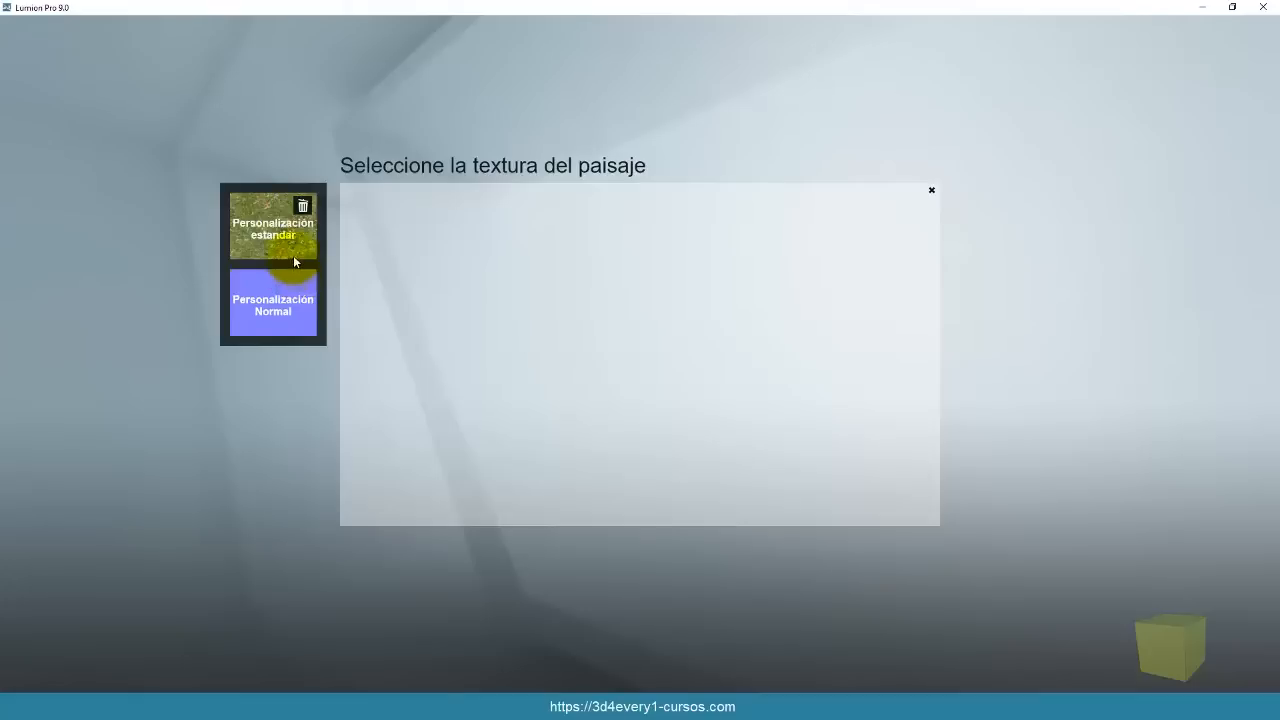
Reload the grass-3 image over the existing custom standard texture.
left_click(256, 228)
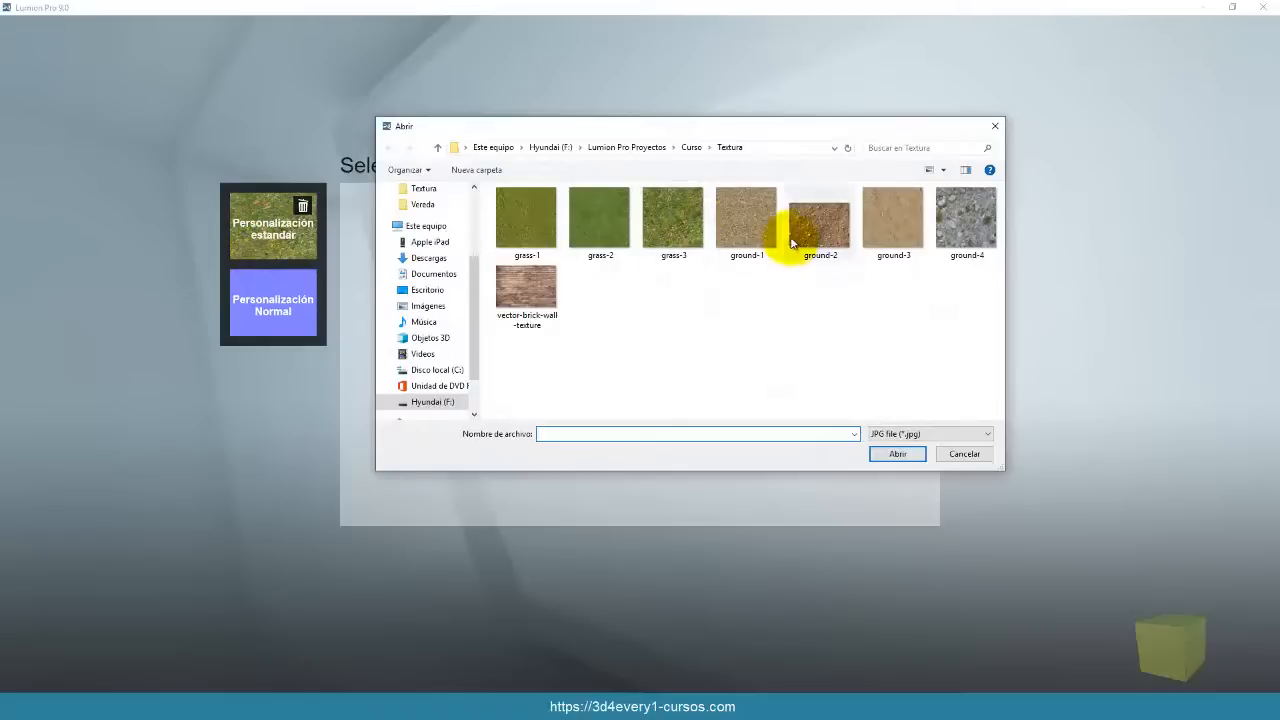
left_click(750, 225)
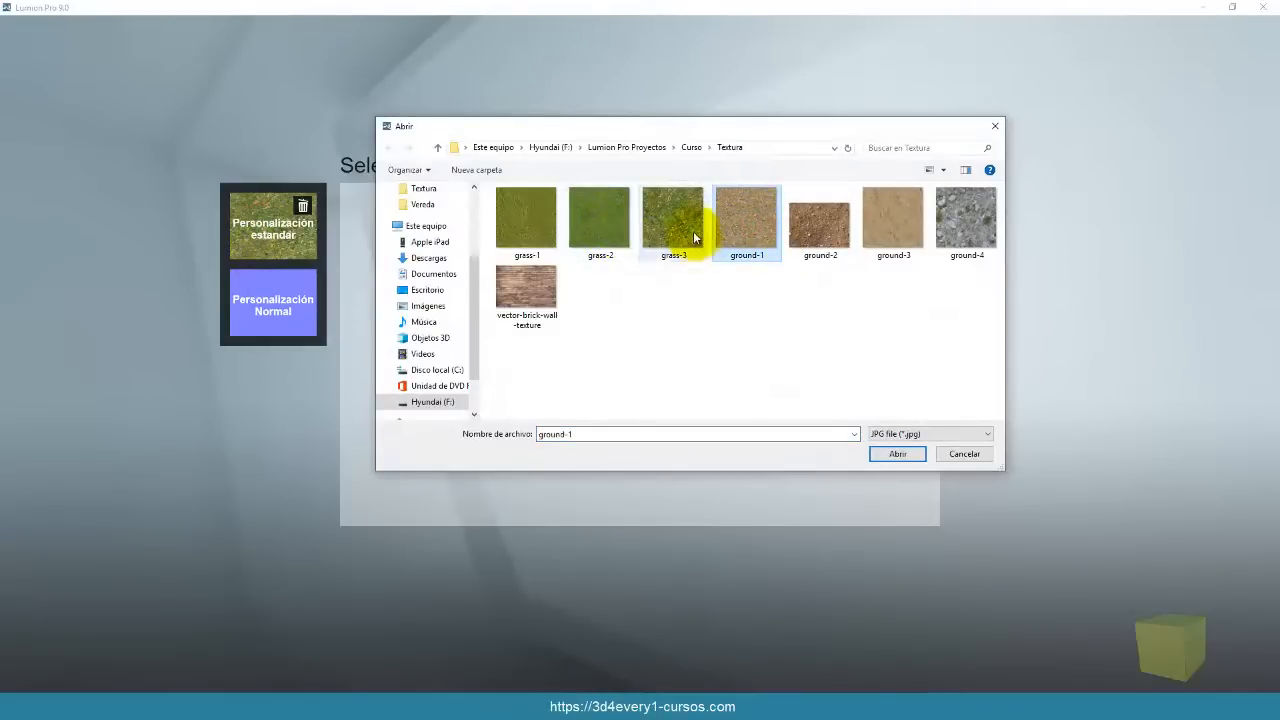
left_click(690, 232)
left_click(897, 455)
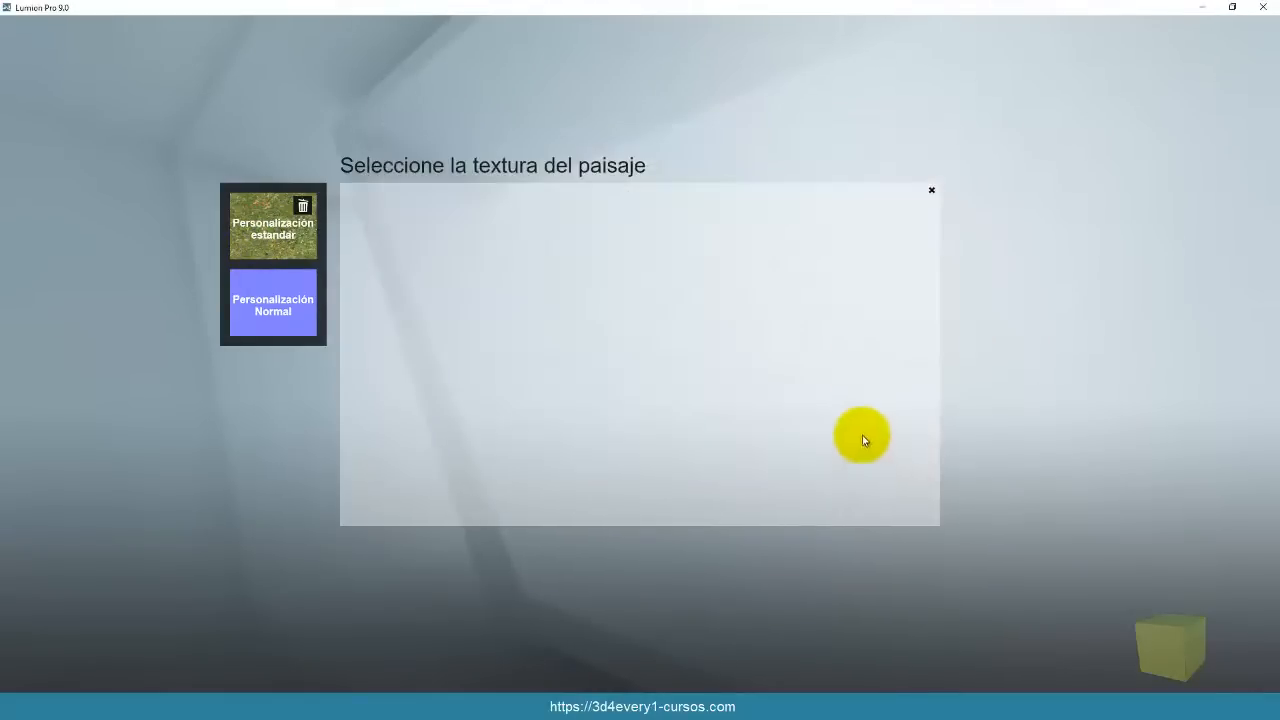
Paint patches of the custom grass-3 texture along both sides of the stony strip, filling the gap beside the foreground patch.
left_click(931, 190)
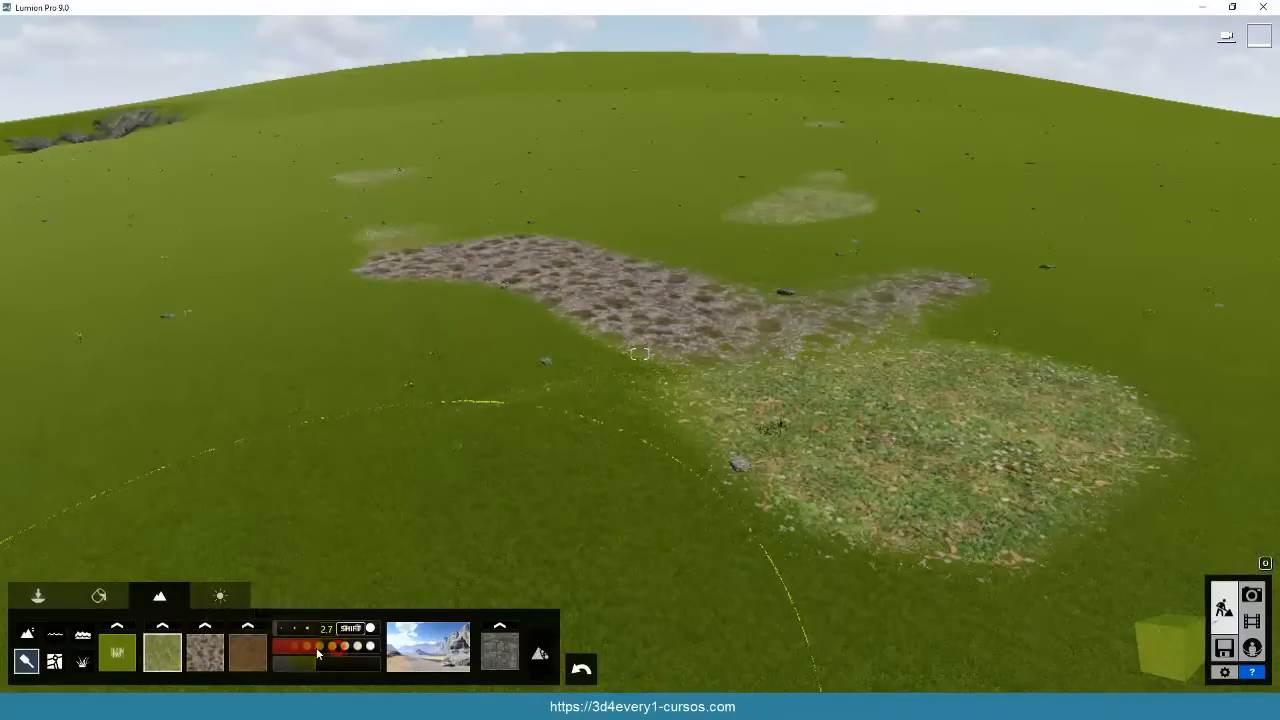
left_click(354, 342)
left_click(360, 373)
left_click(414, 372)
left_click(452, 326)
left_click(423, 321)
left_click(330, 319)
left_click(194, 340)
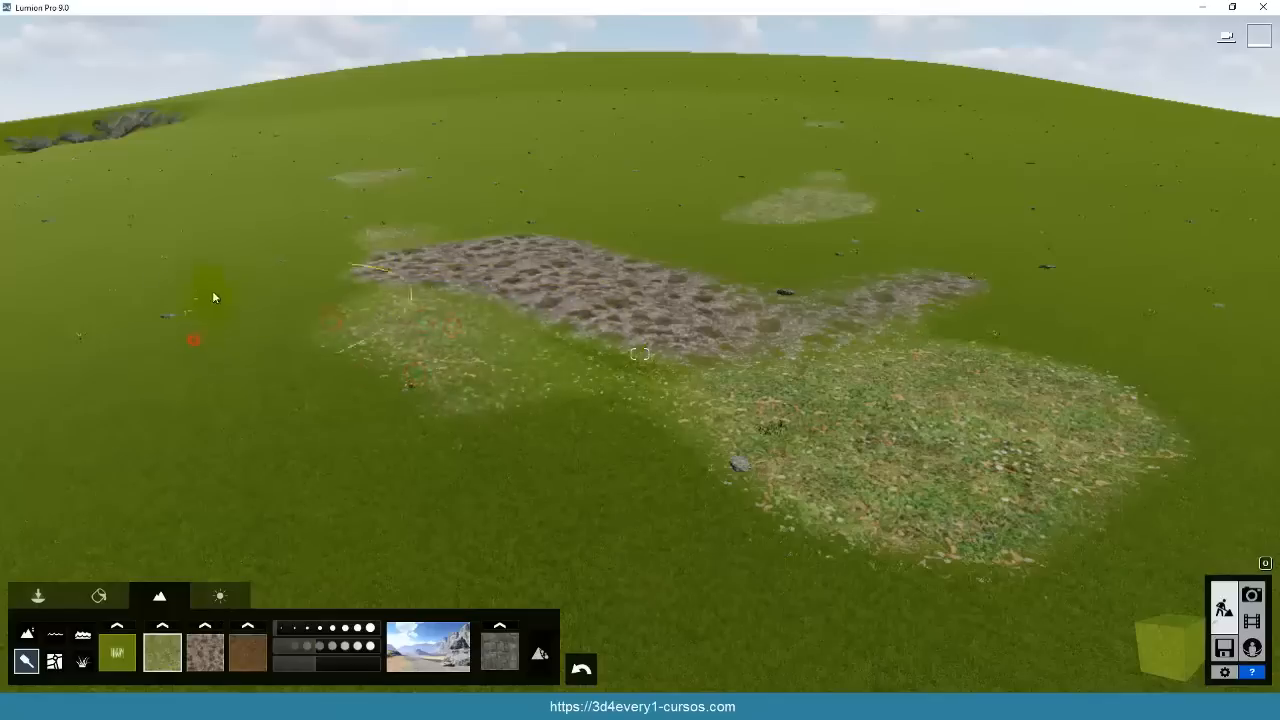
left_click(683, 220)
left_click(739, 245)
left_click(808, 249)
left_click(846, 283)
left_click(914, 249)
left_click(971, 269)
left_click(1047, 328)
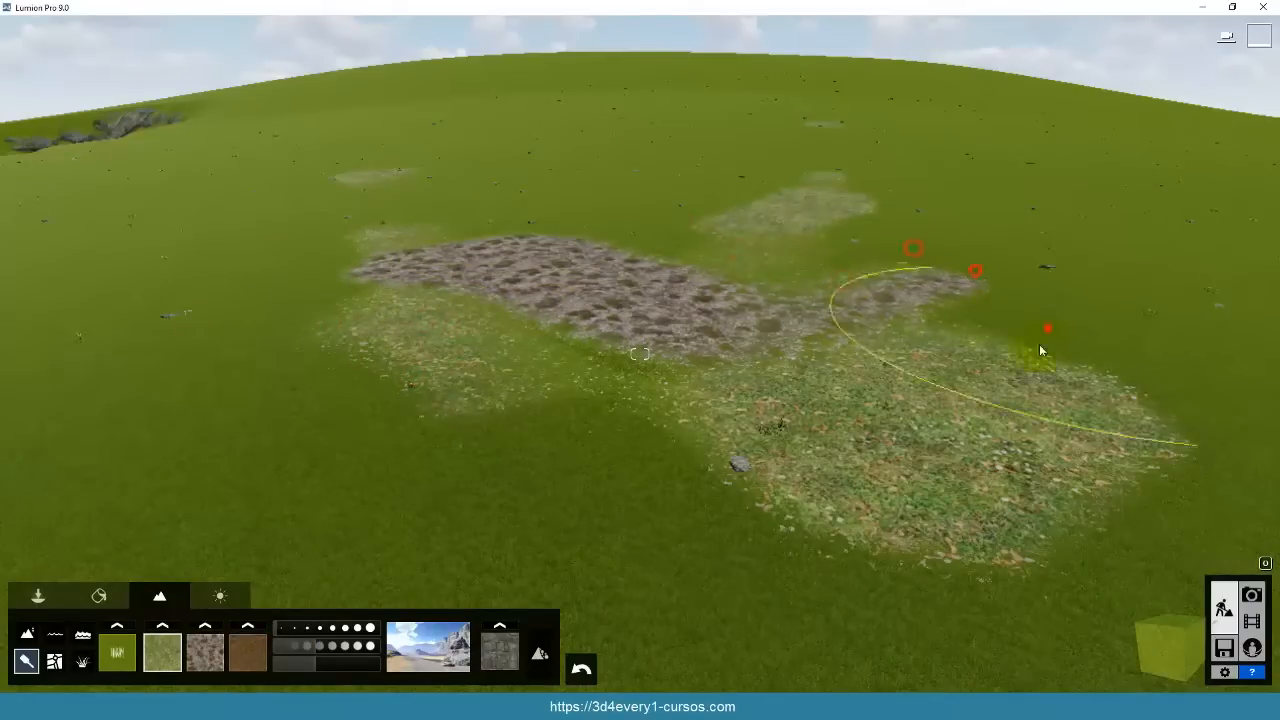
left_click(710, 487)
left_click(614, 470)
left_click(574, 440)
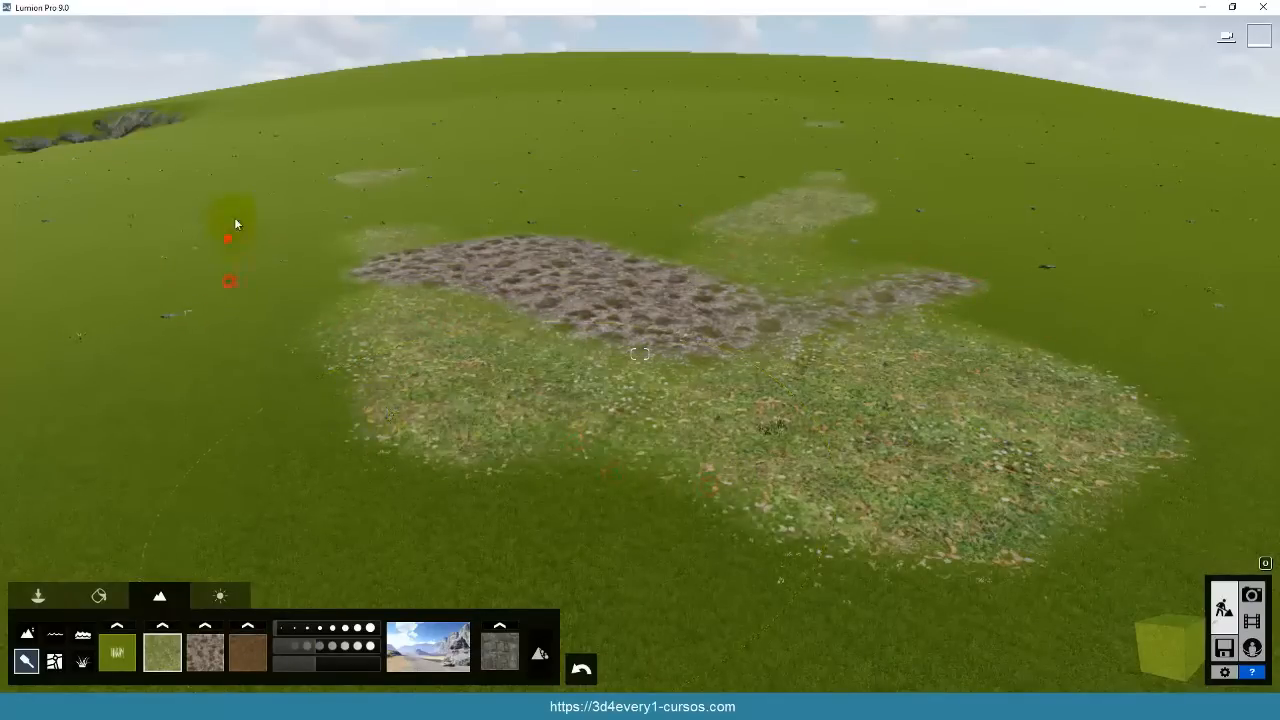
Load the ground-1 image from the Textura folder as the custom standard texture for the third landscape slot.
left_click(210, 640)
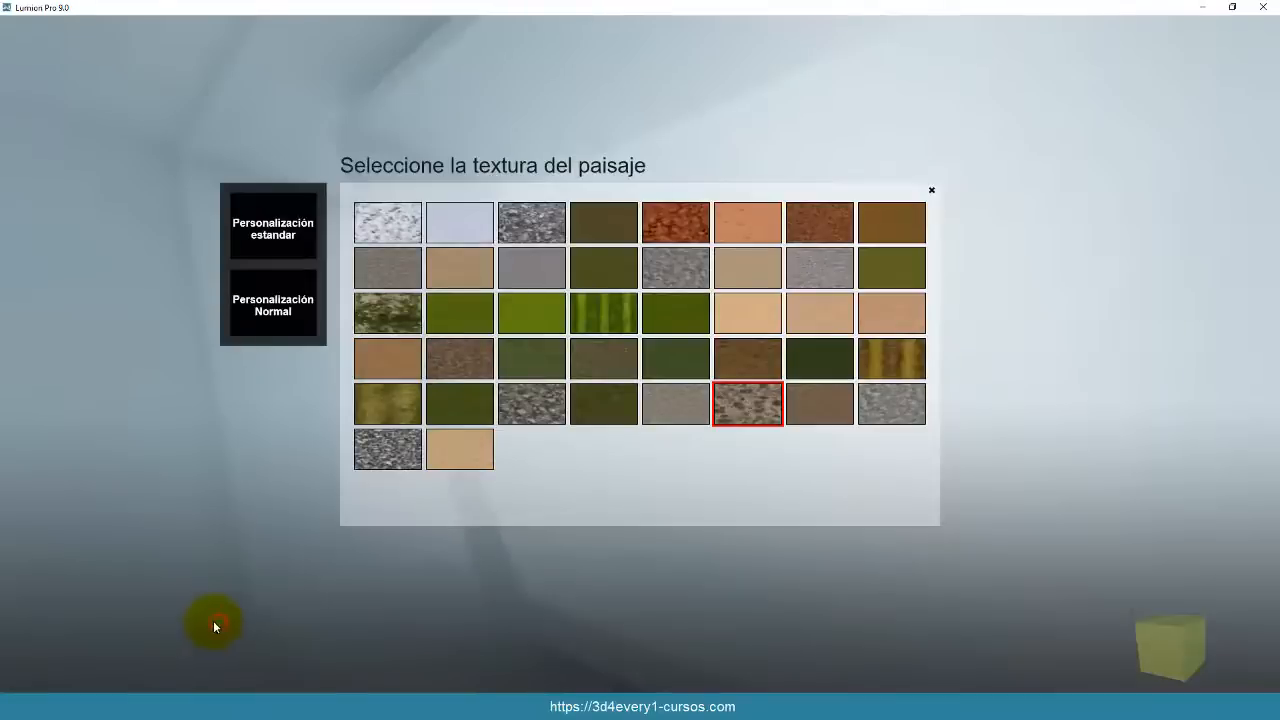
left_click(288, 243)
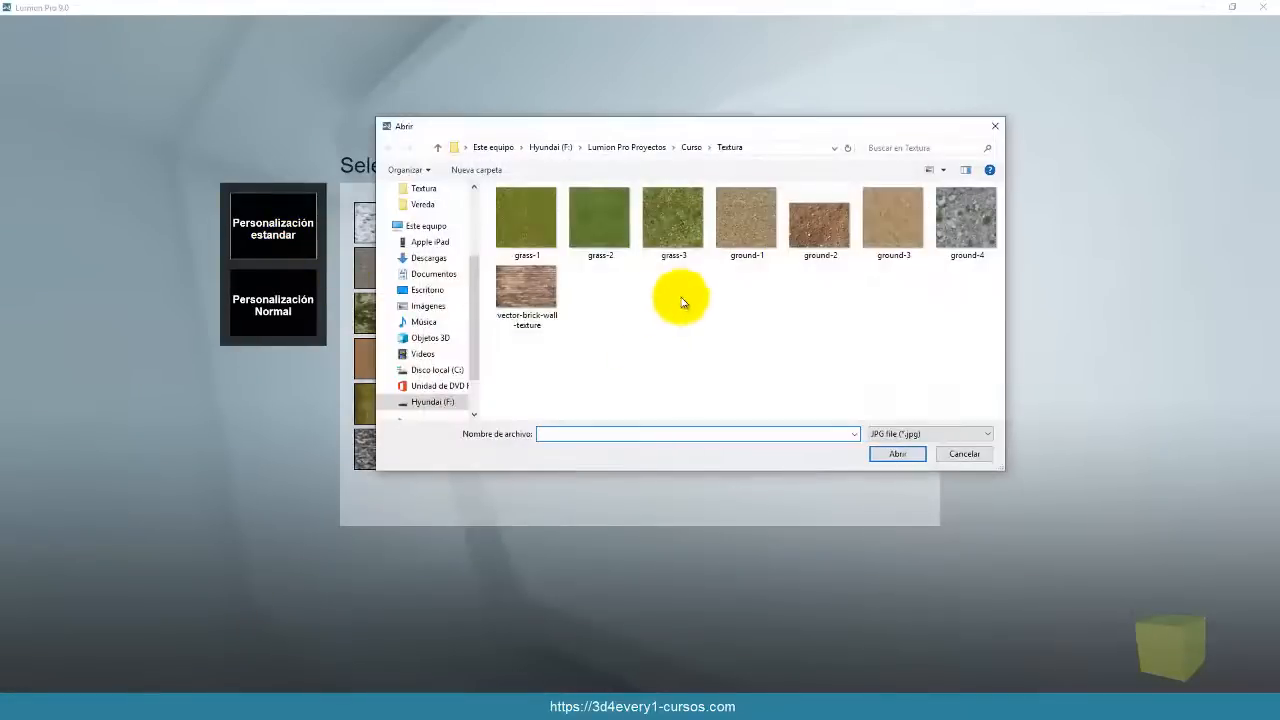
left_click(735, 222)
left_click(893, 454)
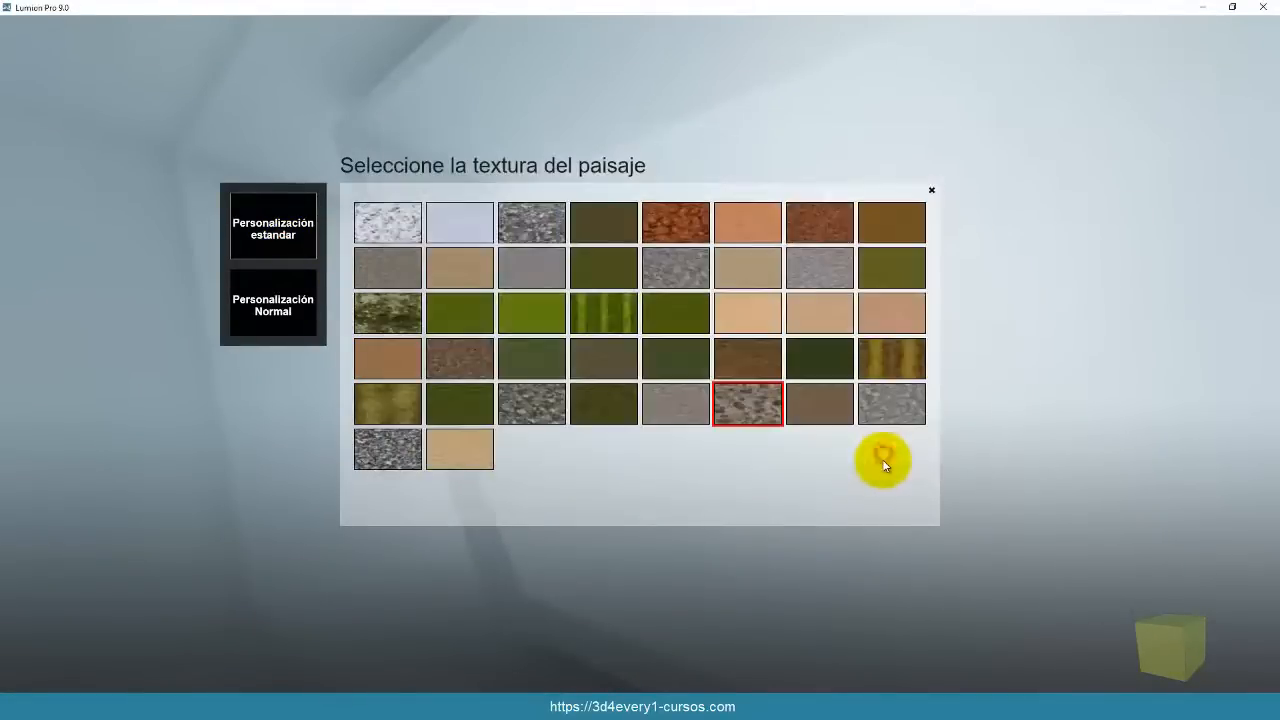
left_click(931, 190)
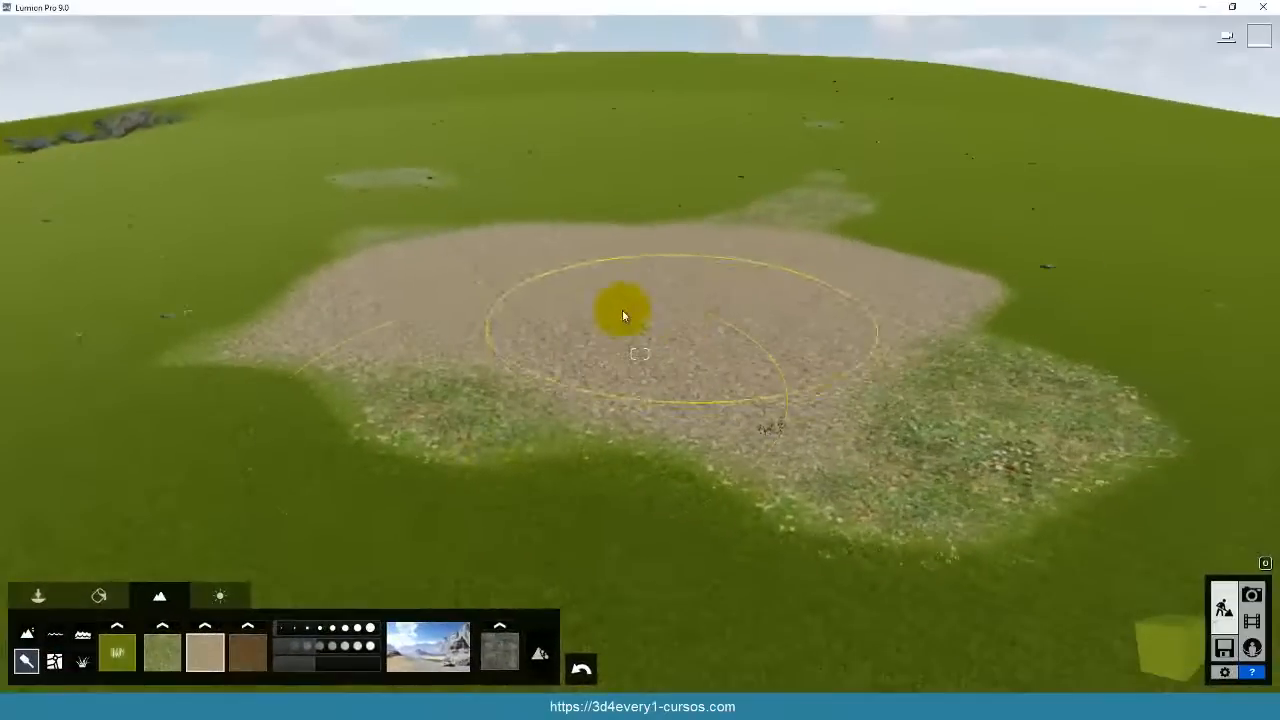
Look over the available landscape type presets.
left_click(420, 650)
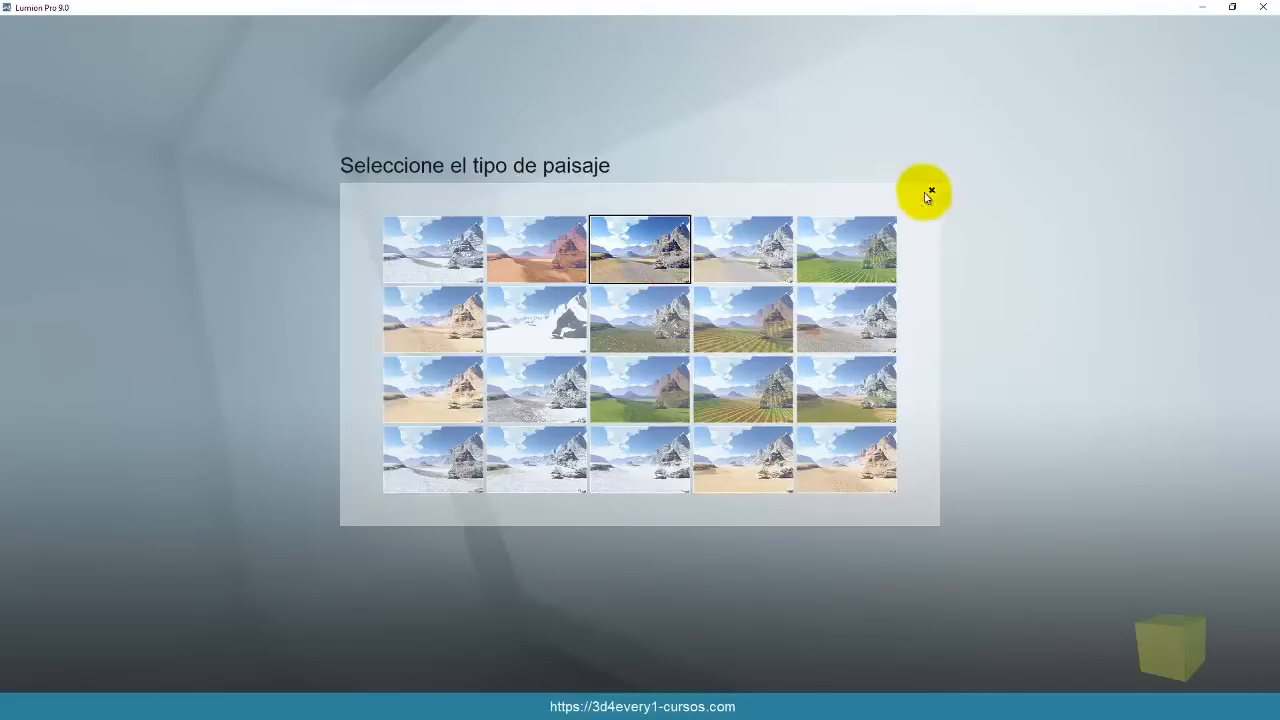
left_click(929, 190)
Raise a range of steep mountains behind the pond and the painted patch with a terrain brush size of 3.0.
scroll(728, 378, "down", 5)
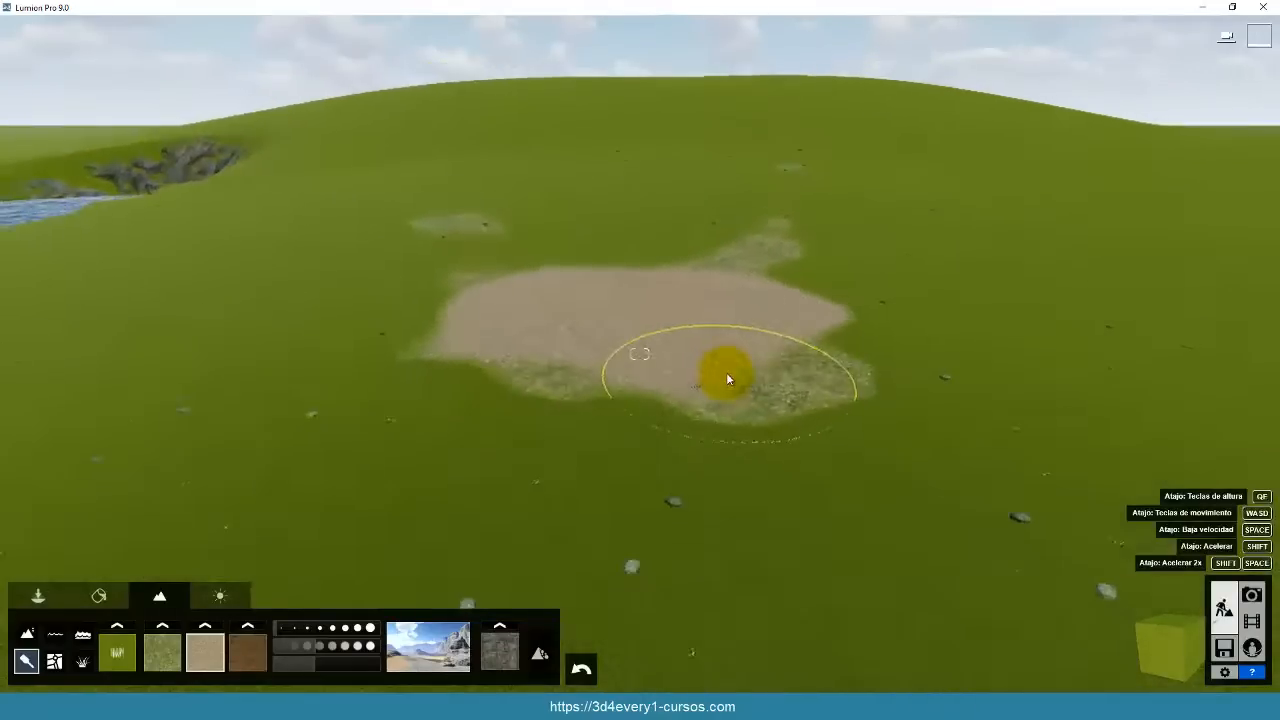
scroll(727, 376, "down", 2)
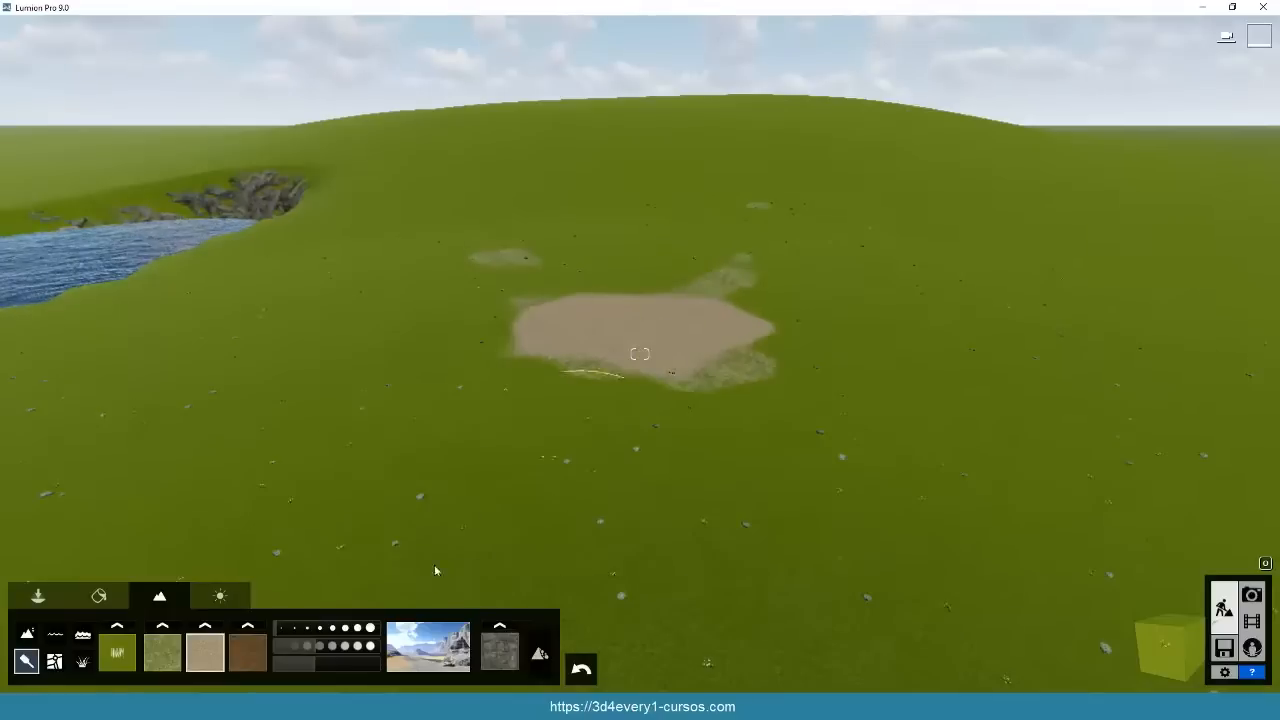
left_click(27, 633)
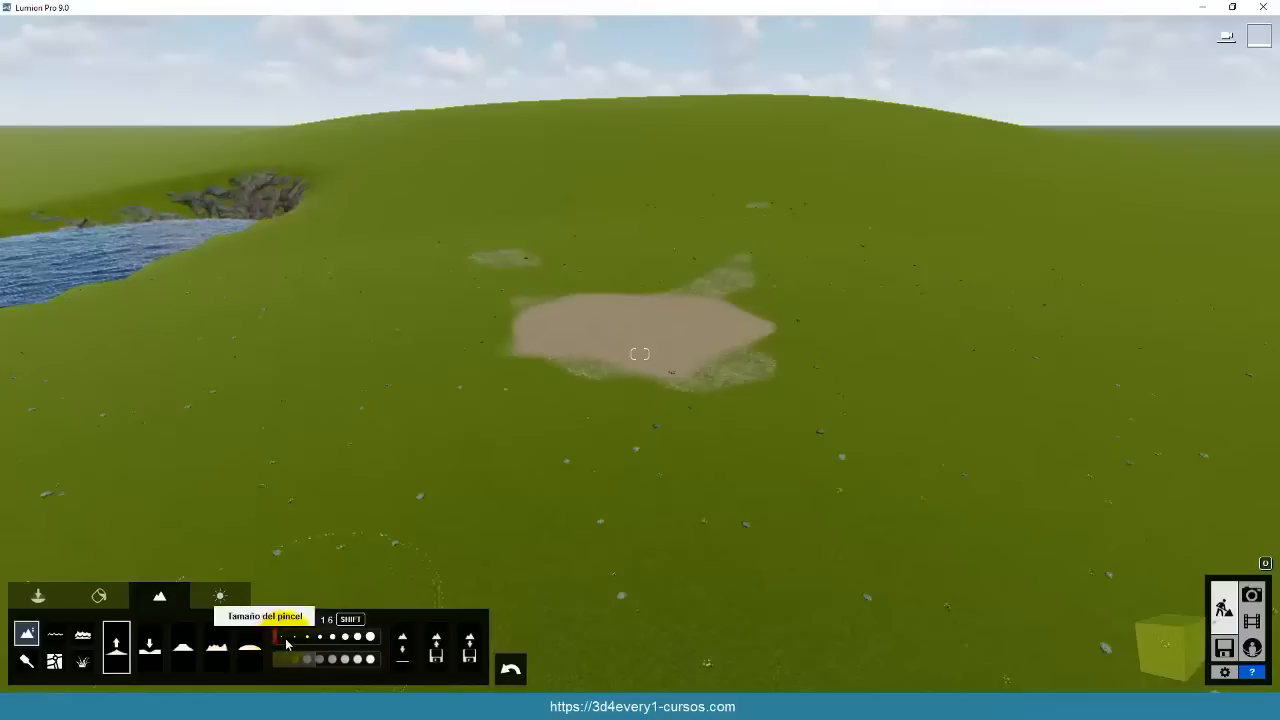
left_click(317, 640)
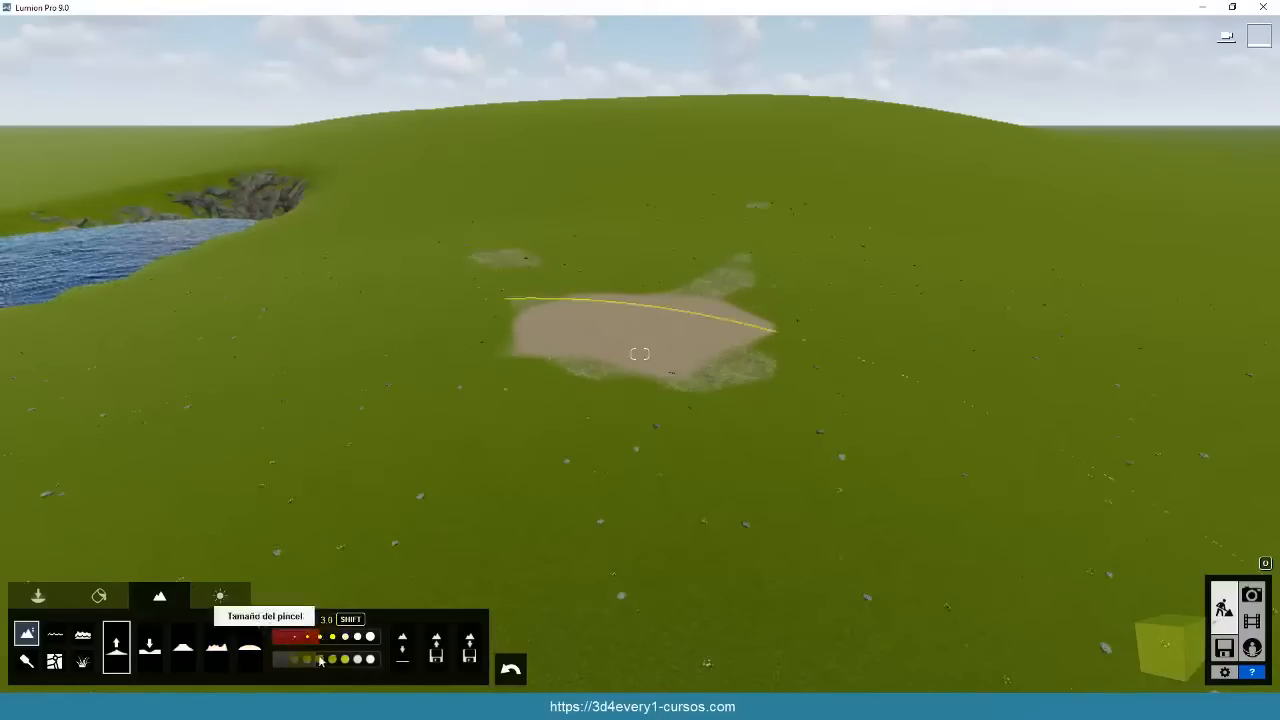
scroll(508, 549, "down", 10)
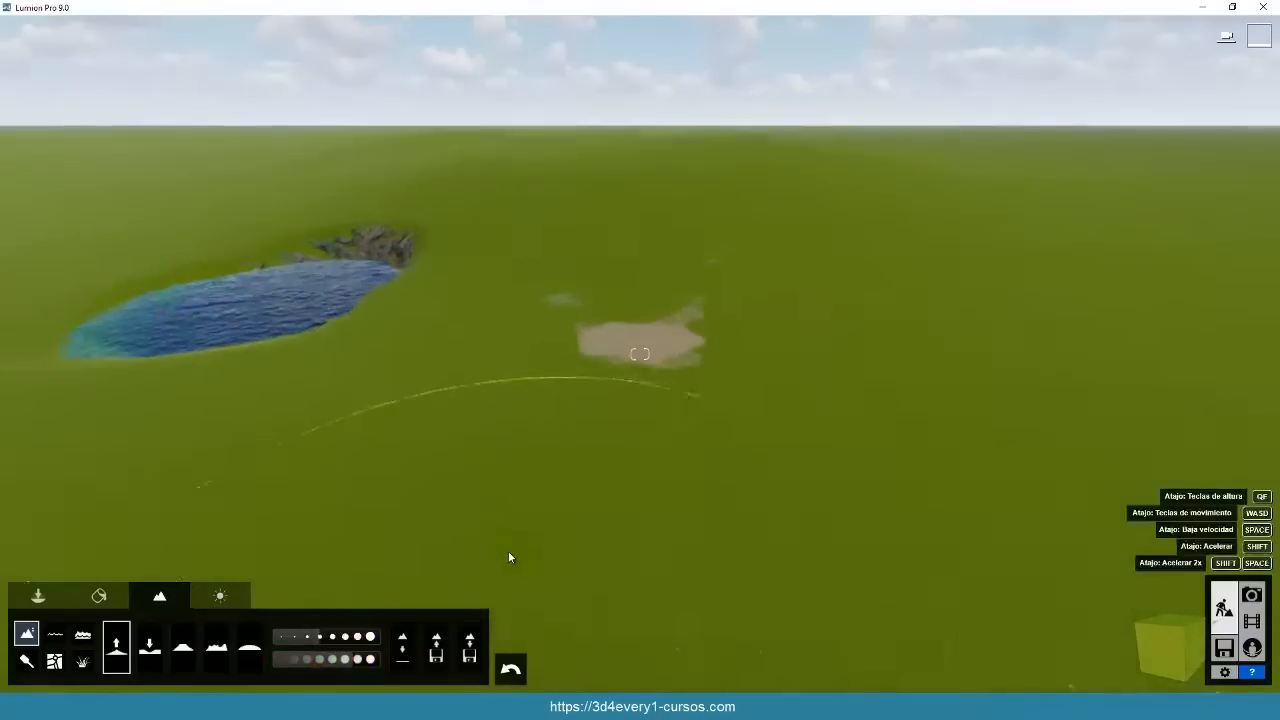
mouse_move(693, 236)
left_mouse_down()
mouse_move(800, 225)
mouse_move(651, 200)
mouse_move(813, 263)
mouse_move(872, 230)
mouse_move(623, 177)
mouse_move(571, 189)
mouse_move(646, 211)
mouse_move(487, 171)
mouse_move(977, 380)
mouse_move(1074, 340)
mouse_move(1014, 198)
mouse_move(960, 225)
left_mouse_up()
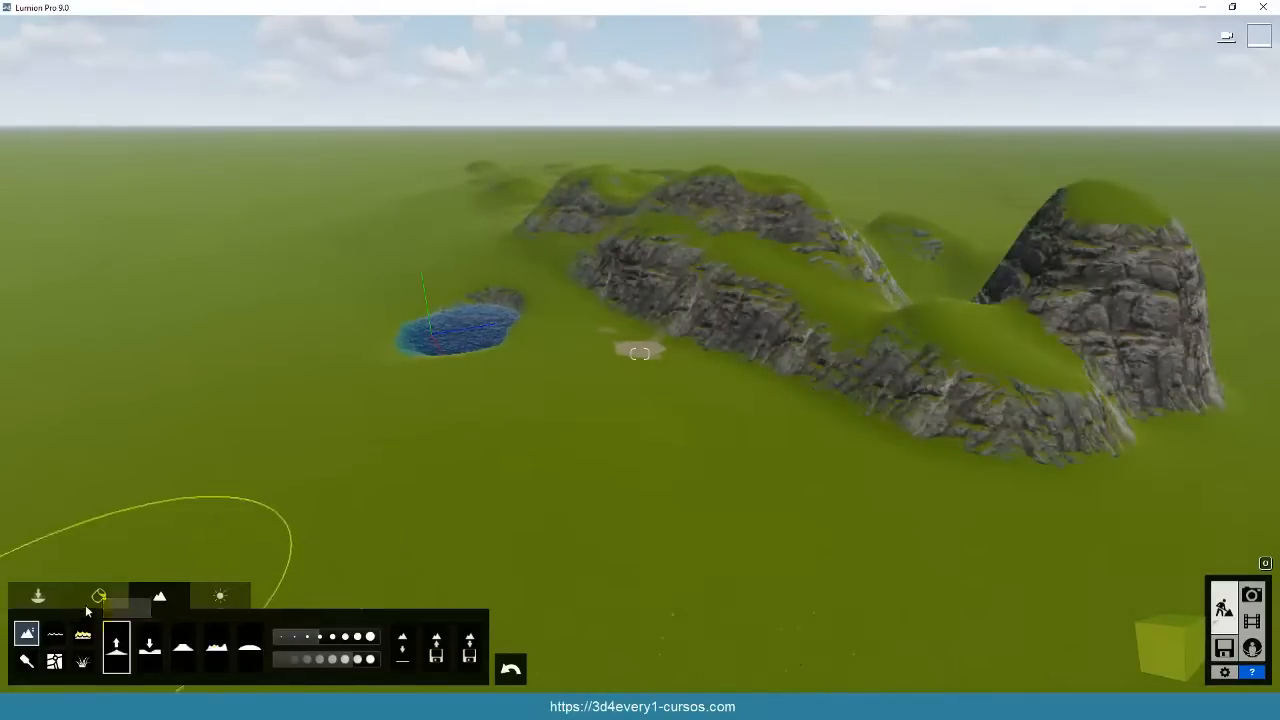
Switch the landscape type to the red-rock desert preset in the first row.
left_click(26, 661)
left_click(436, 650)
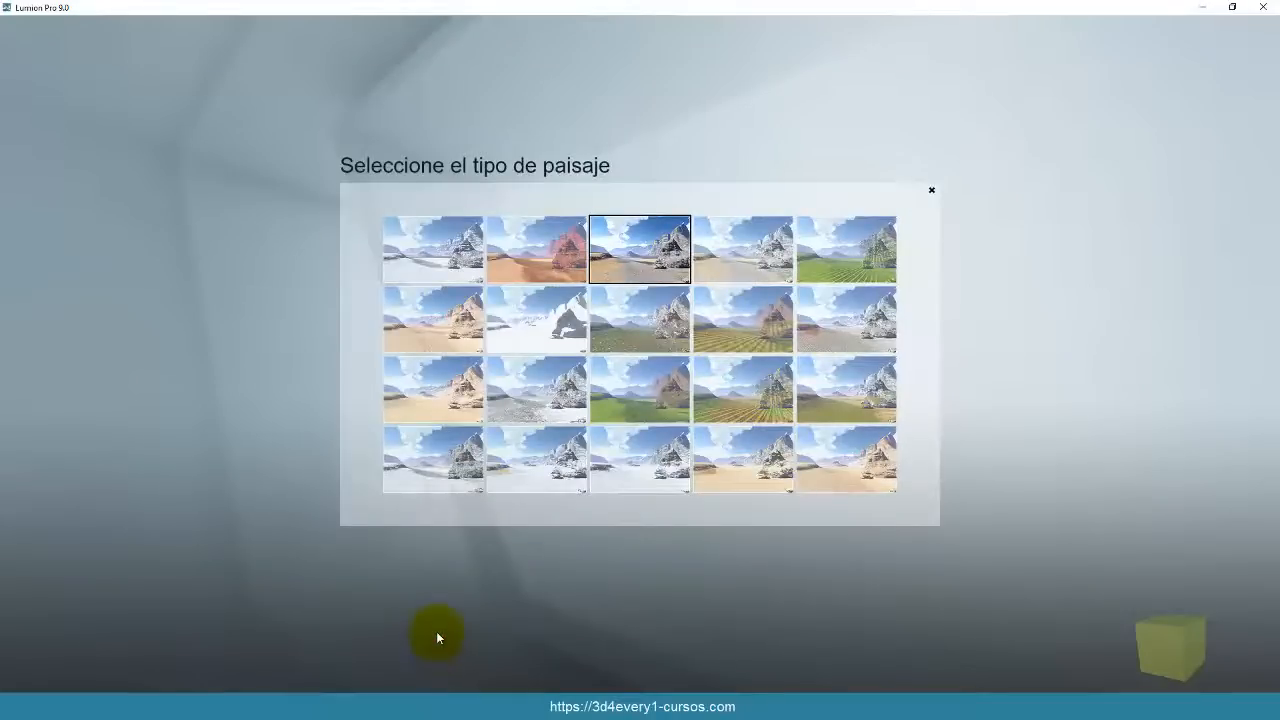
left_click(540, 240)
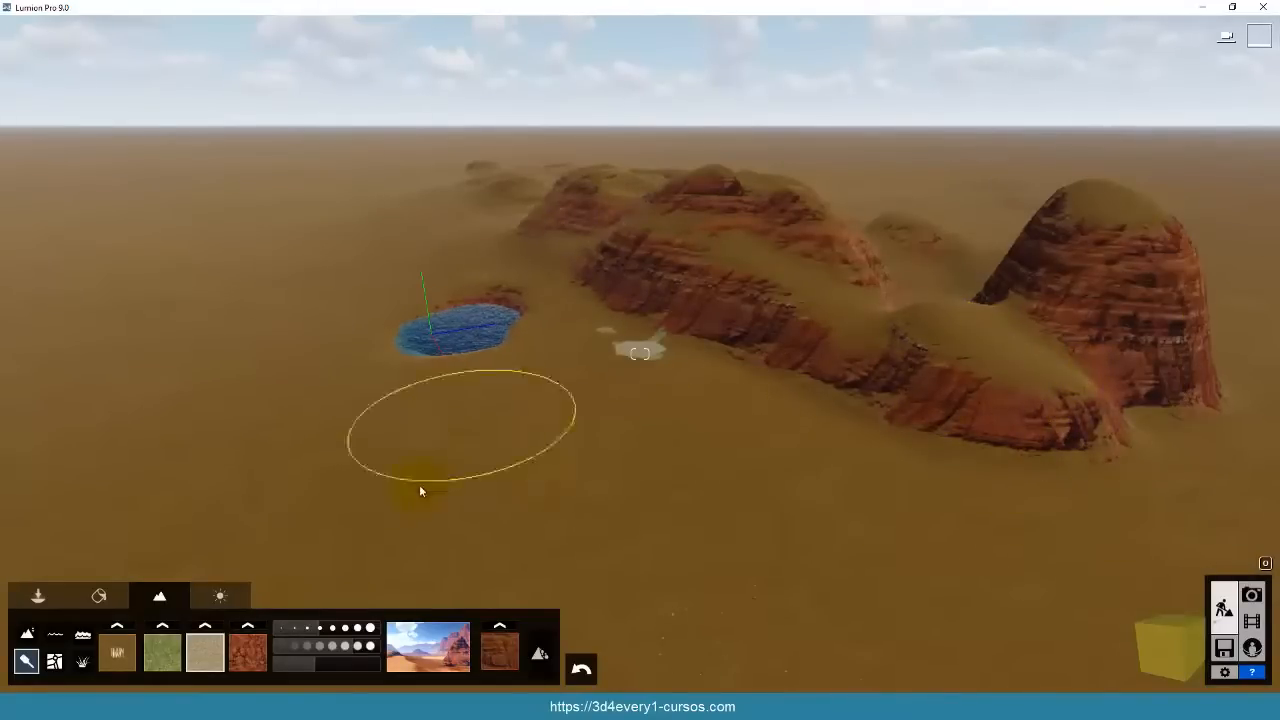
Try two grey rocky landscape presets: the last one in the second row and the second one in the third row.
left_click(441, 644)
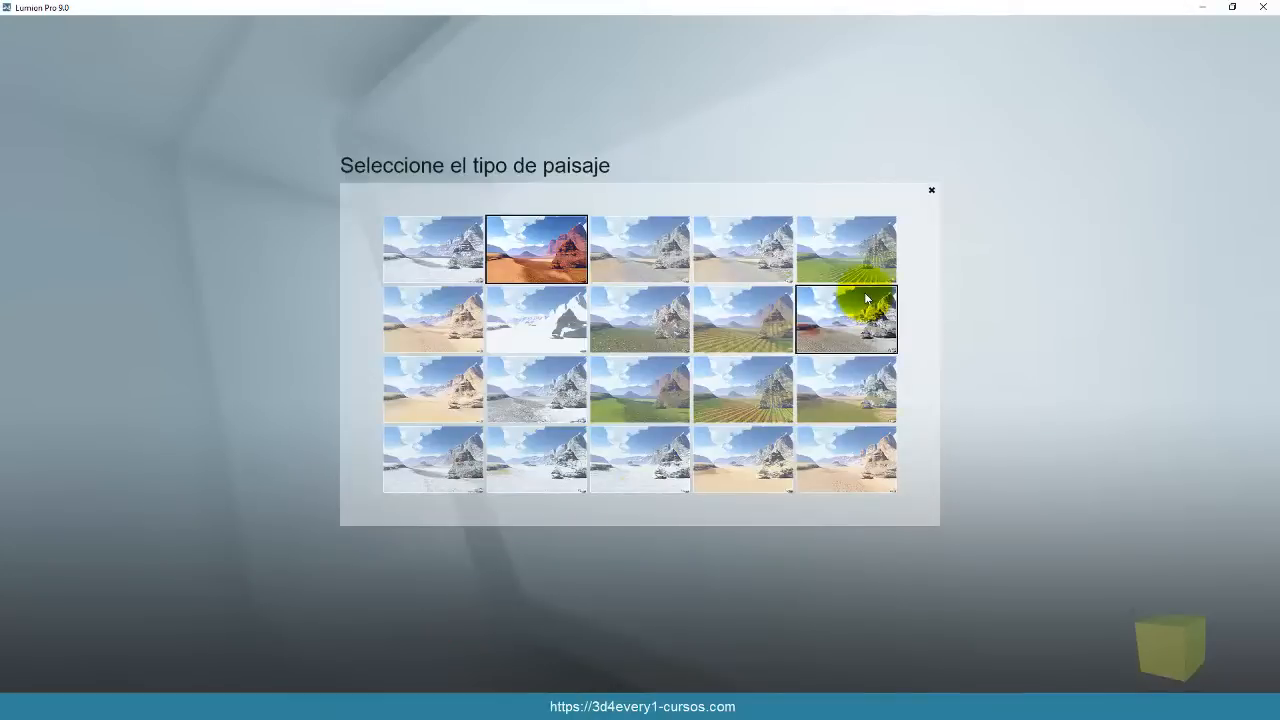
left_click(862, 330)
left_click_drag(863, 331, 777, 281)
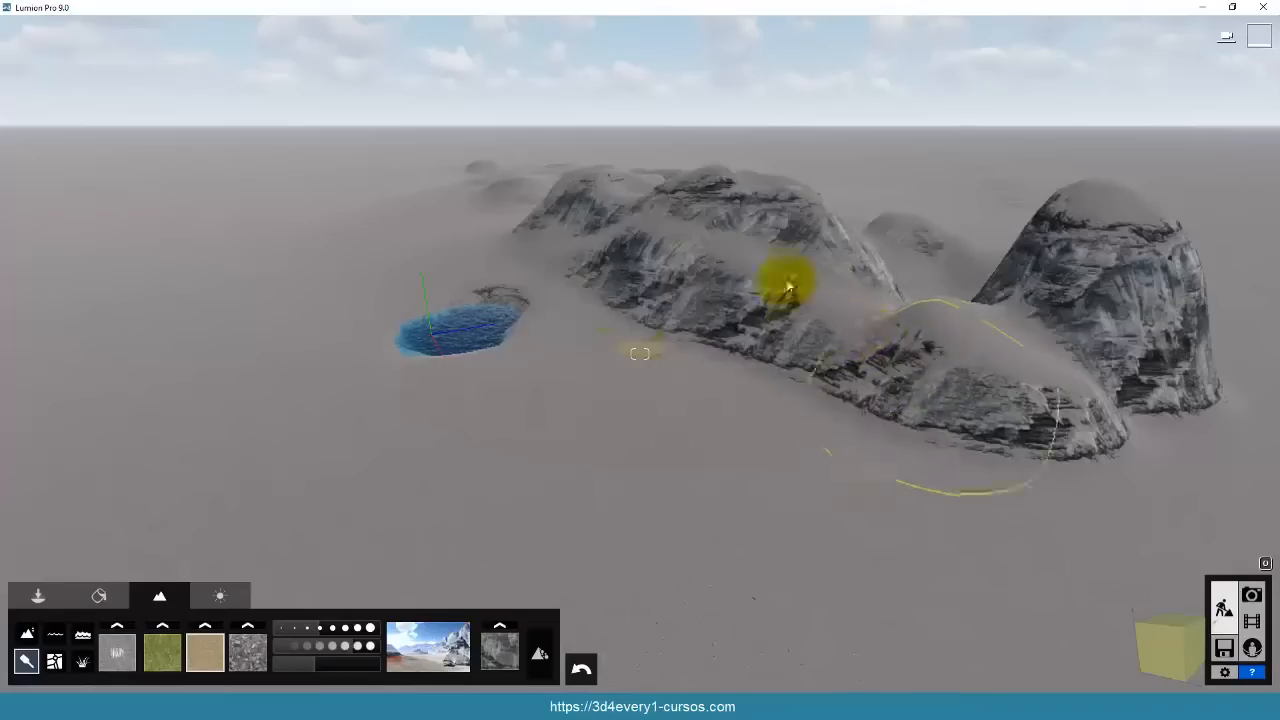
left_click(430, 645)
left_click(539, 392)
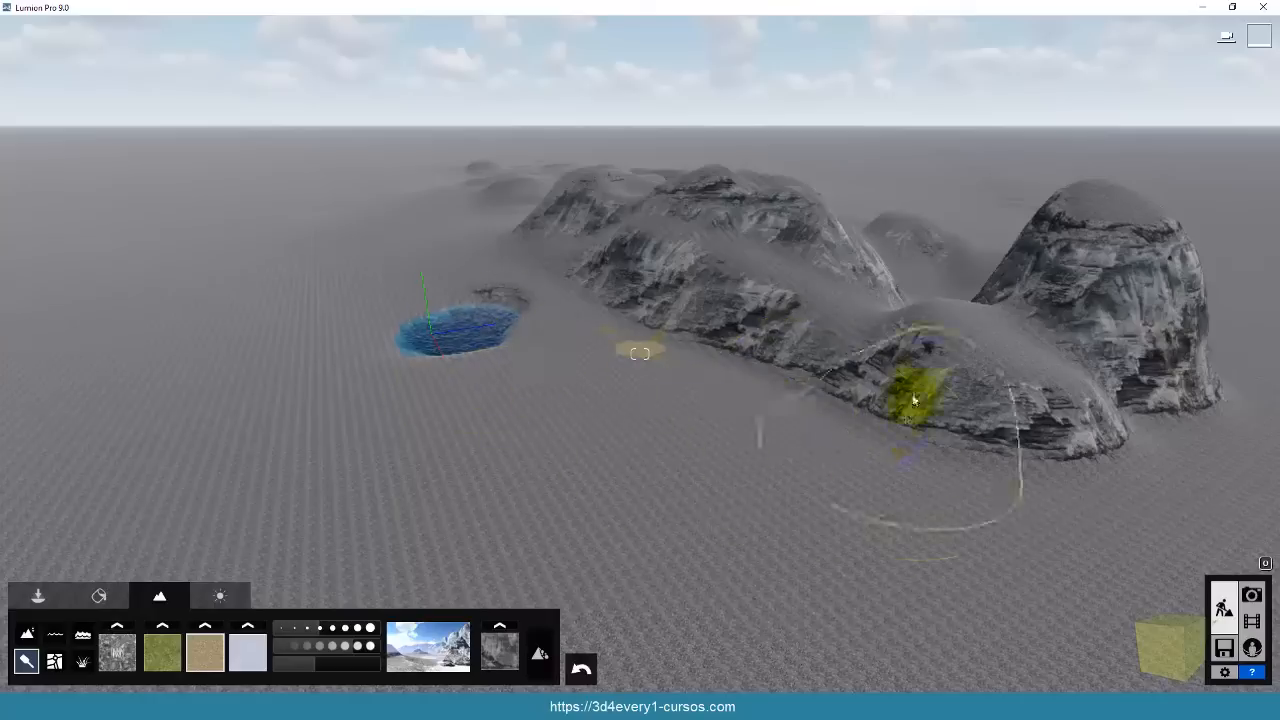
Apply the third landscape preset of the first row and set the cliff rock texture to the layered red rock.
left_click(428, 645)
left_click(658, 257)
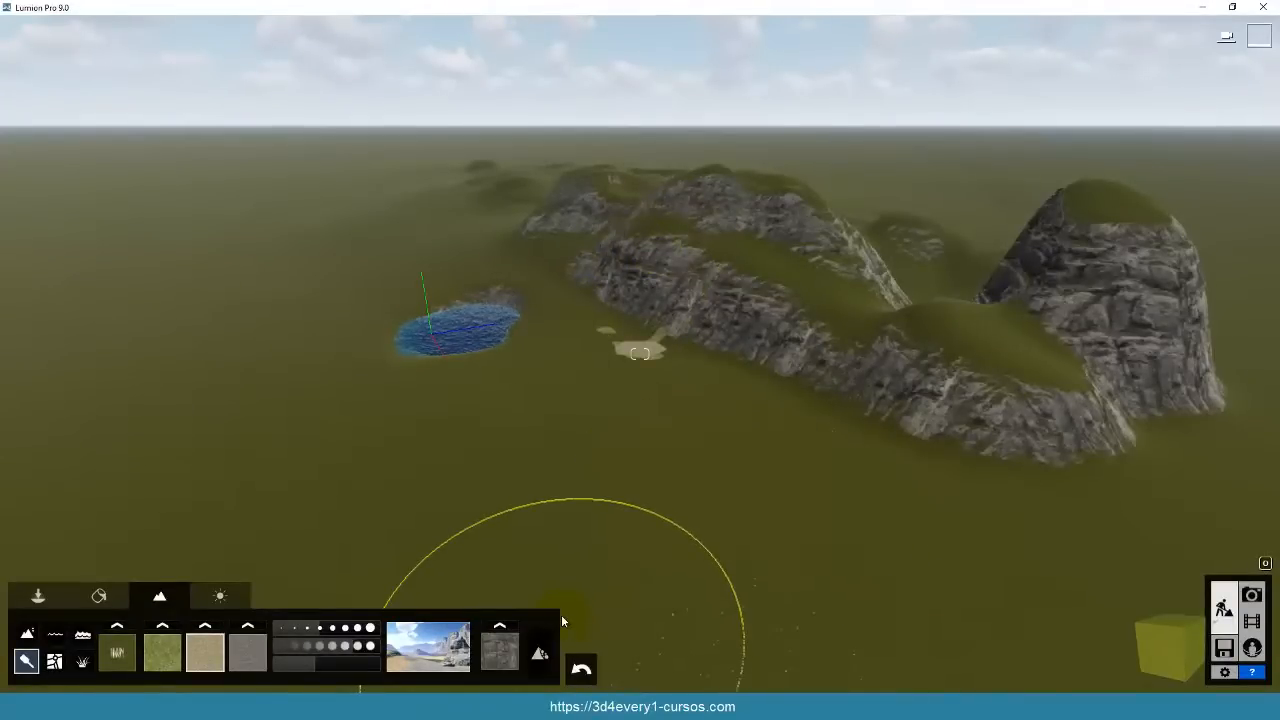
left_click(498, 628)
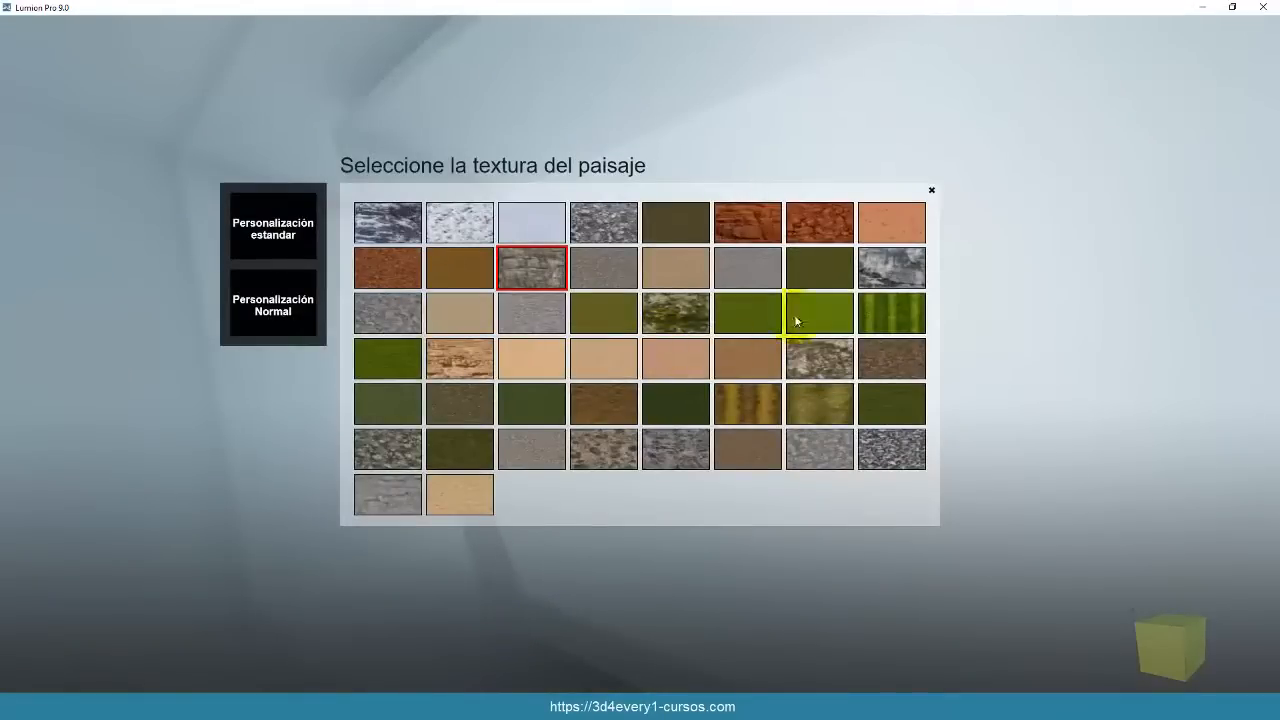
left_click(757, 219)
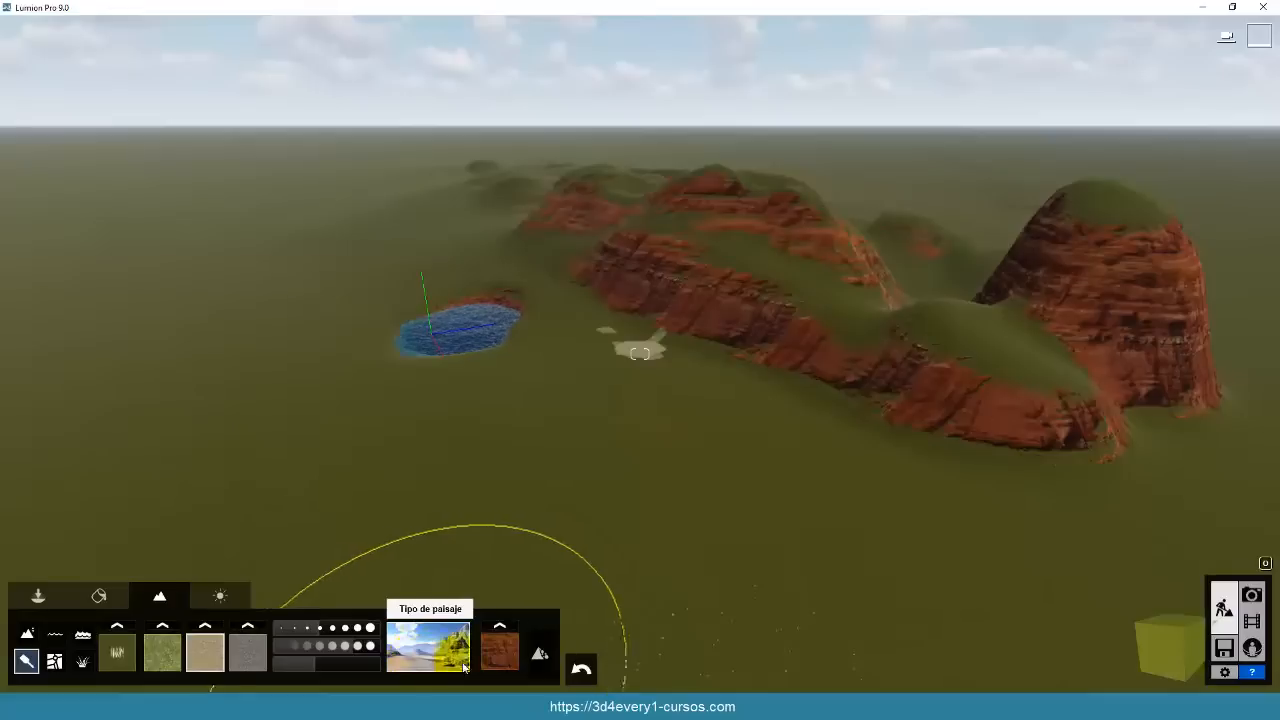
Toggle the cliff rock off and back on twice to compare the mountains with and without it.
left_click(539, 655)
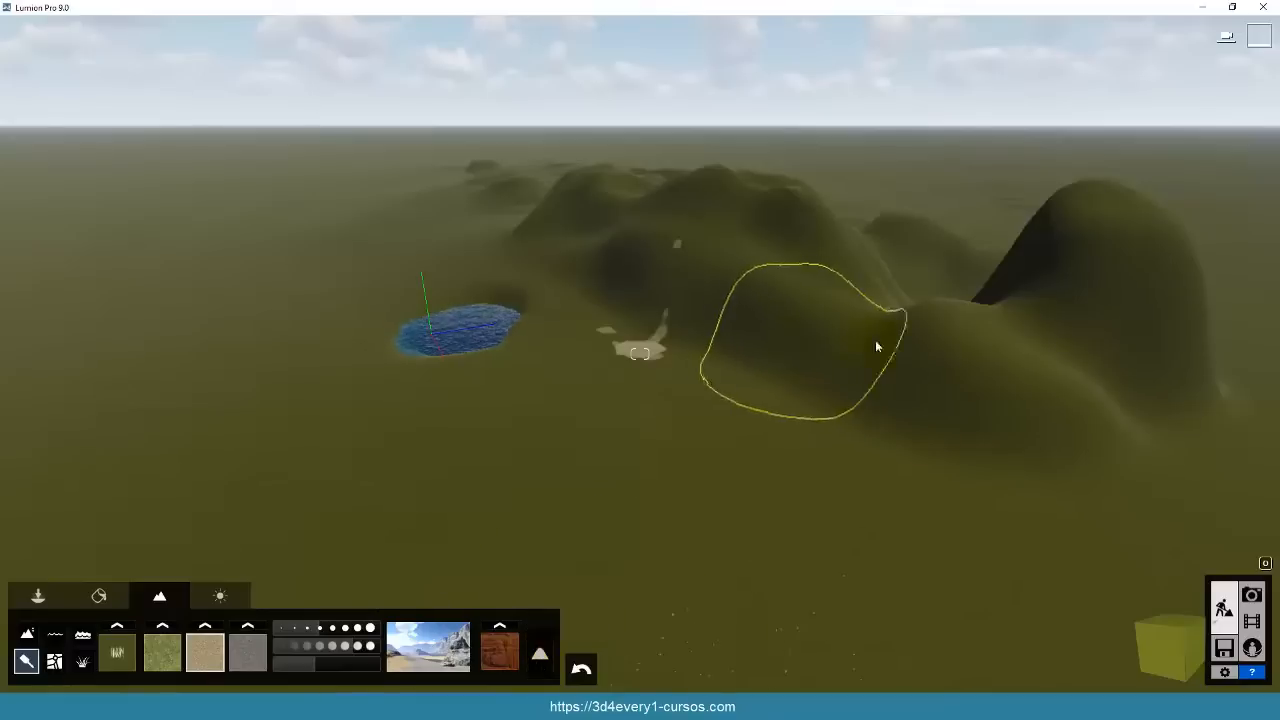
left_click(539, 655)
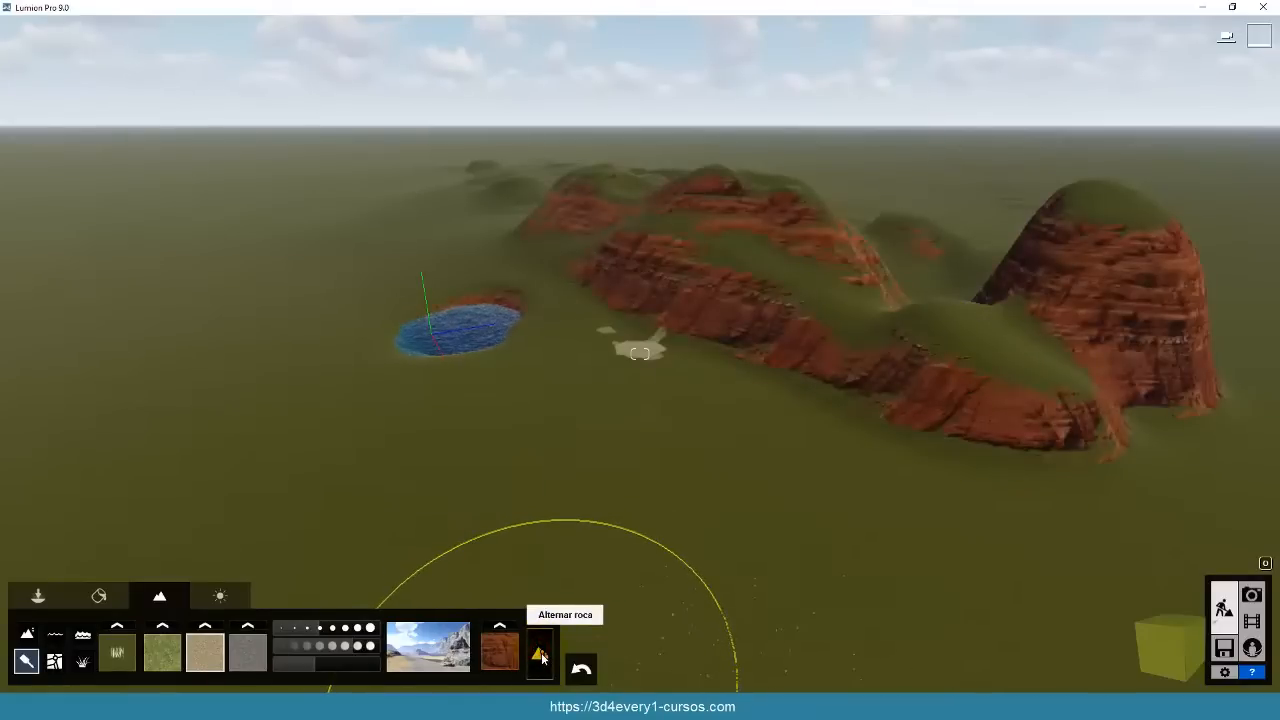
left_click(539, 655)
left_click(539, 655)
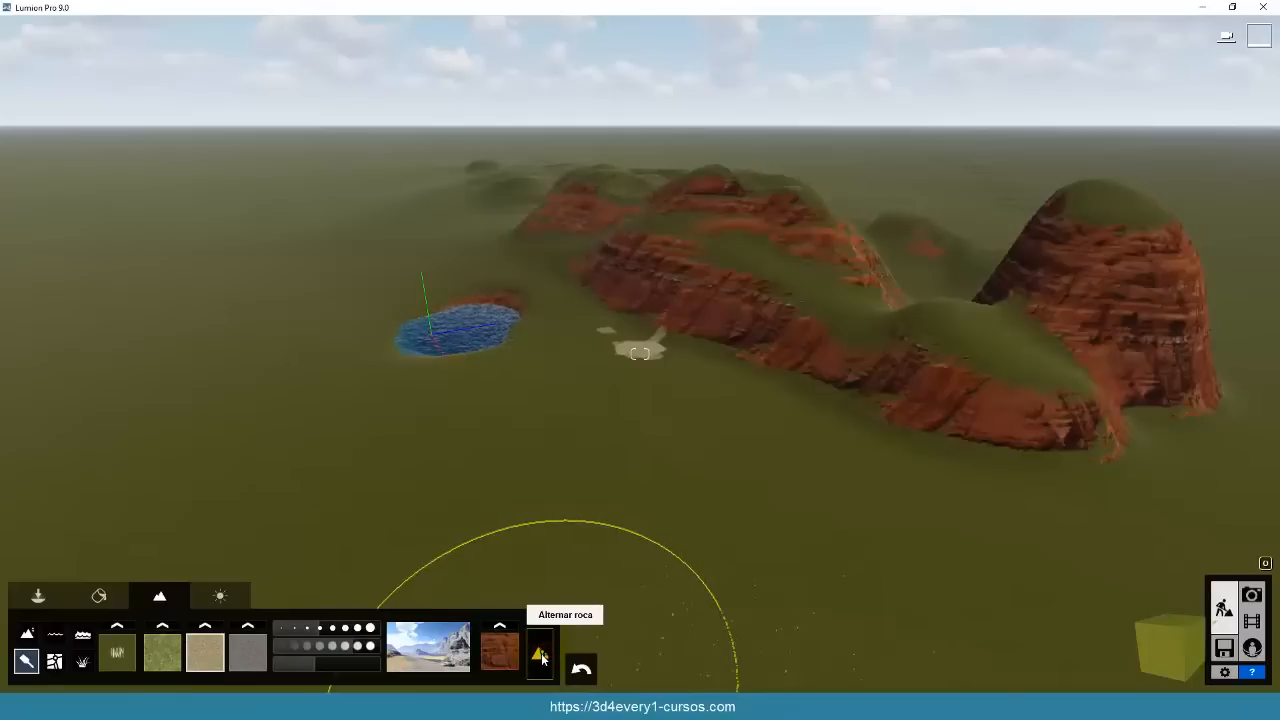